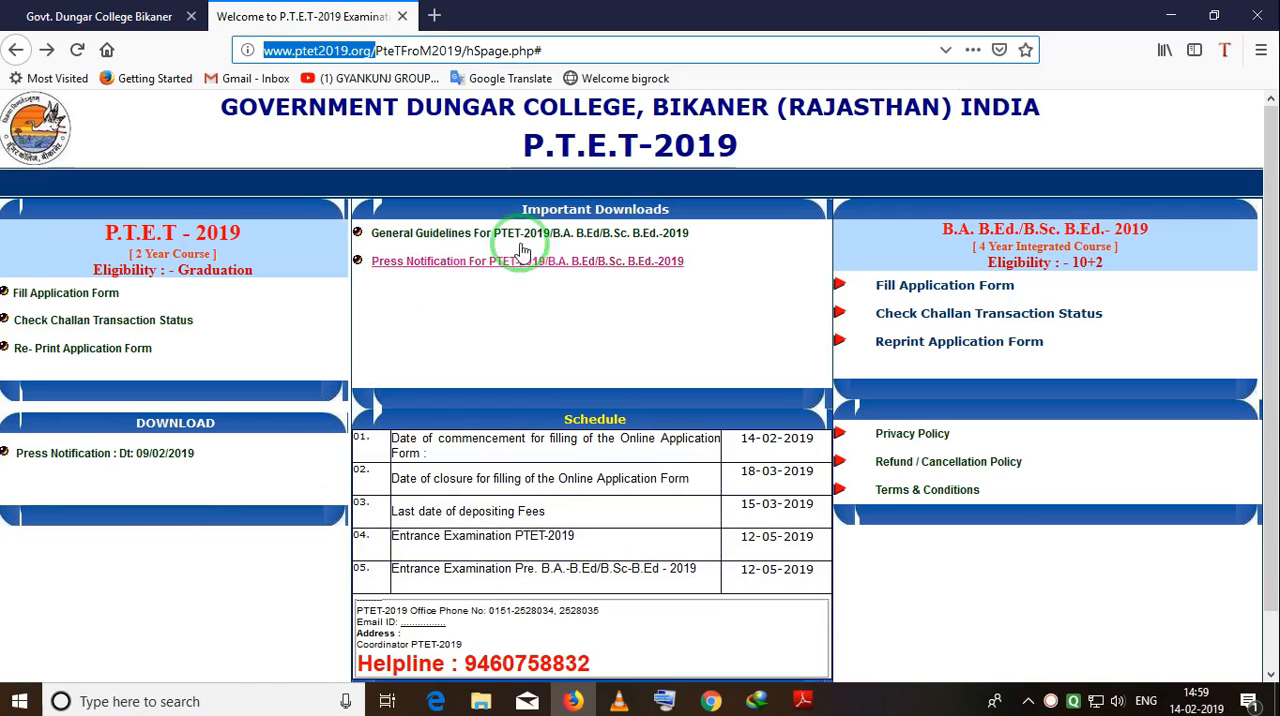
pyautogui.click(755, 375)
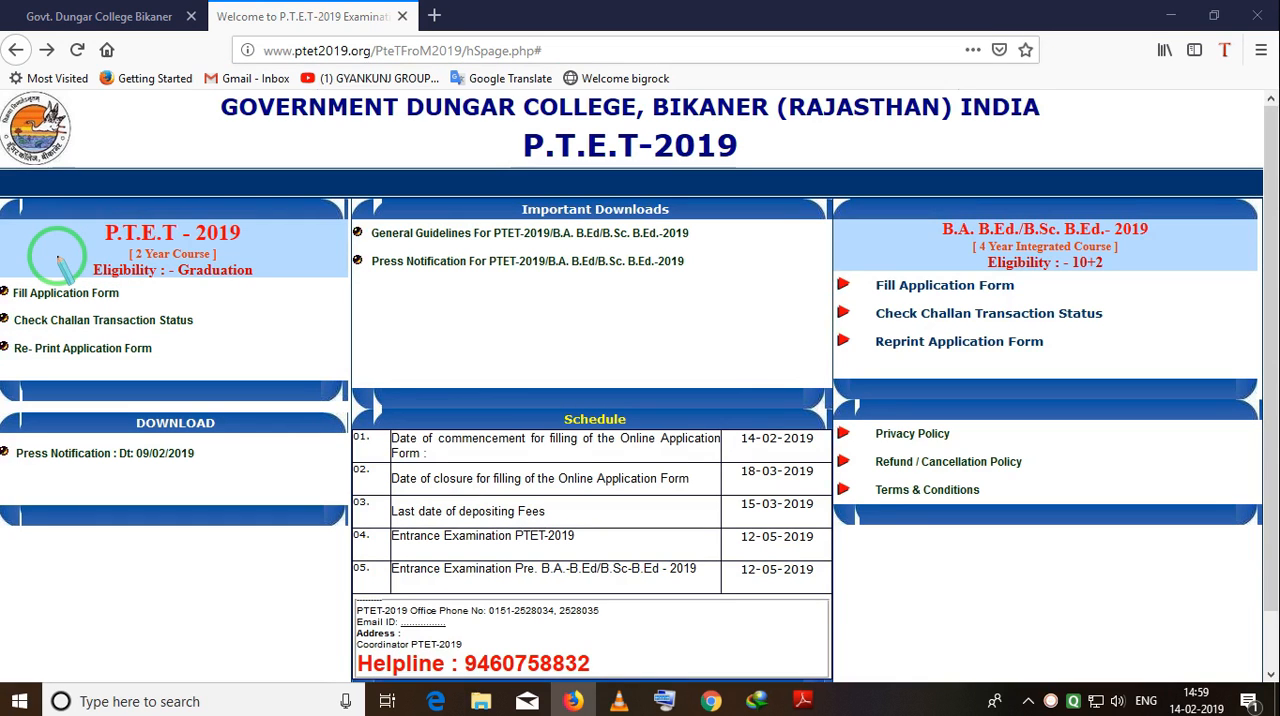
pyautogui.moveTo(6, 188)
pyautogui.mouseDown()
pyautogui.moveTo(70, 432)
pyautogui.moveTo(271, 366)
pyautogui.moveTo(328, 378)
pyautogui.mouseUp()
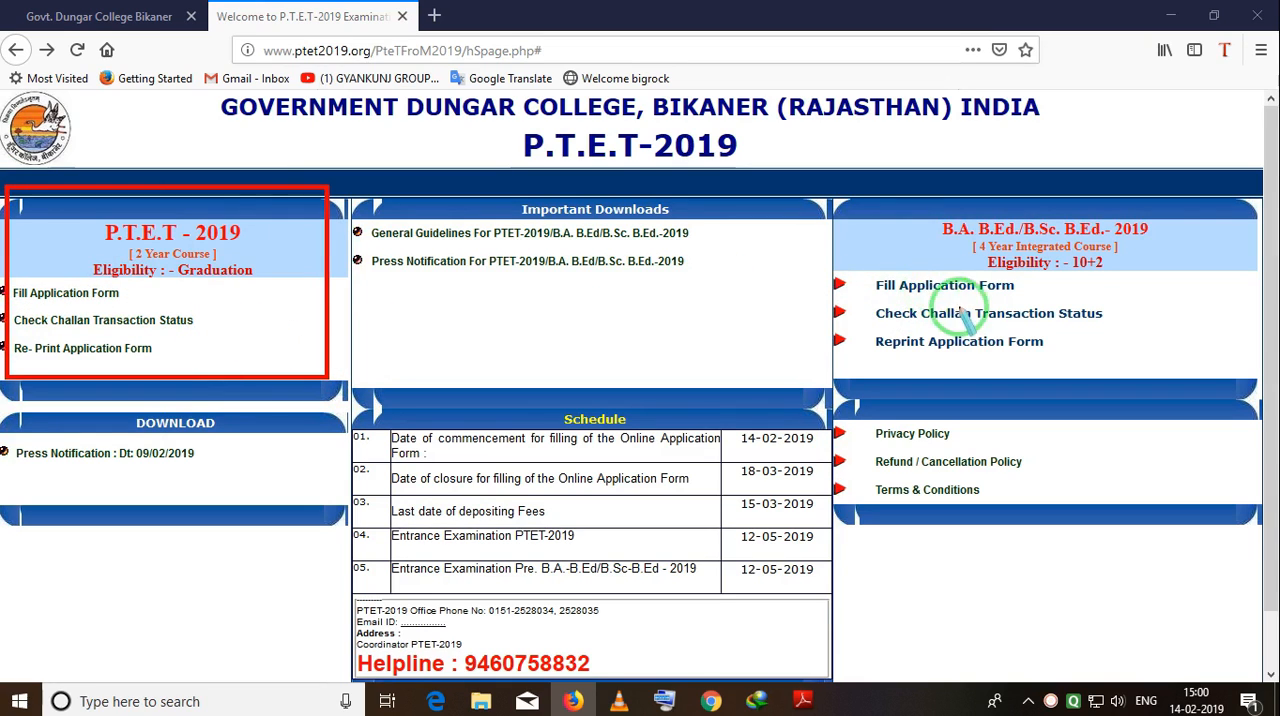
pyautogui.moveTo(821, 183)
pyautogui.mouseDown()
pyautogui.moveTo(822, 243)
pyautogui.moveTo(1120, 390)
pyautogui.moveTo(1208, 354)
pyautogui.moveTo(1233, 369)
pyautogui.mouseUp()
pyautogui.moveTo(880, 262)
pyautogui.mouseDown()
pyautogui.moveTo(856, 298)
pyautogui.moveTo(1042, 291)
pyautogui.mouseUp()
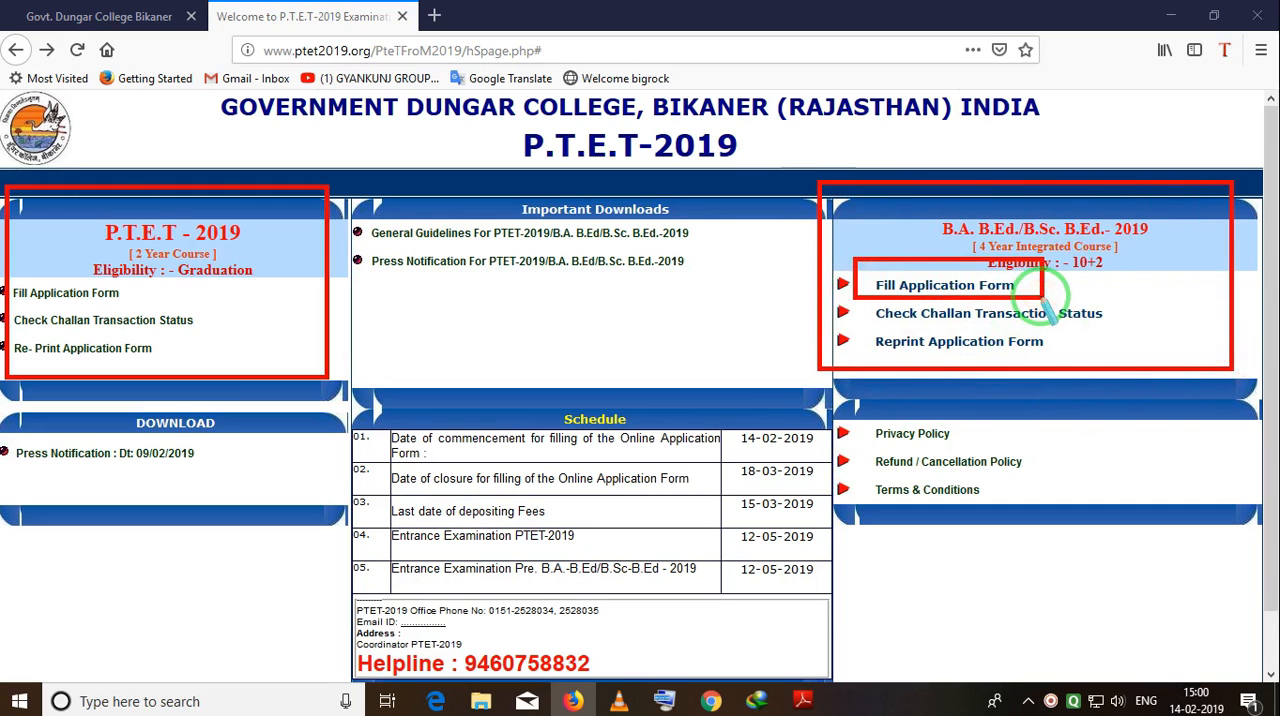
pyautogui.rightClick(1106, 288)
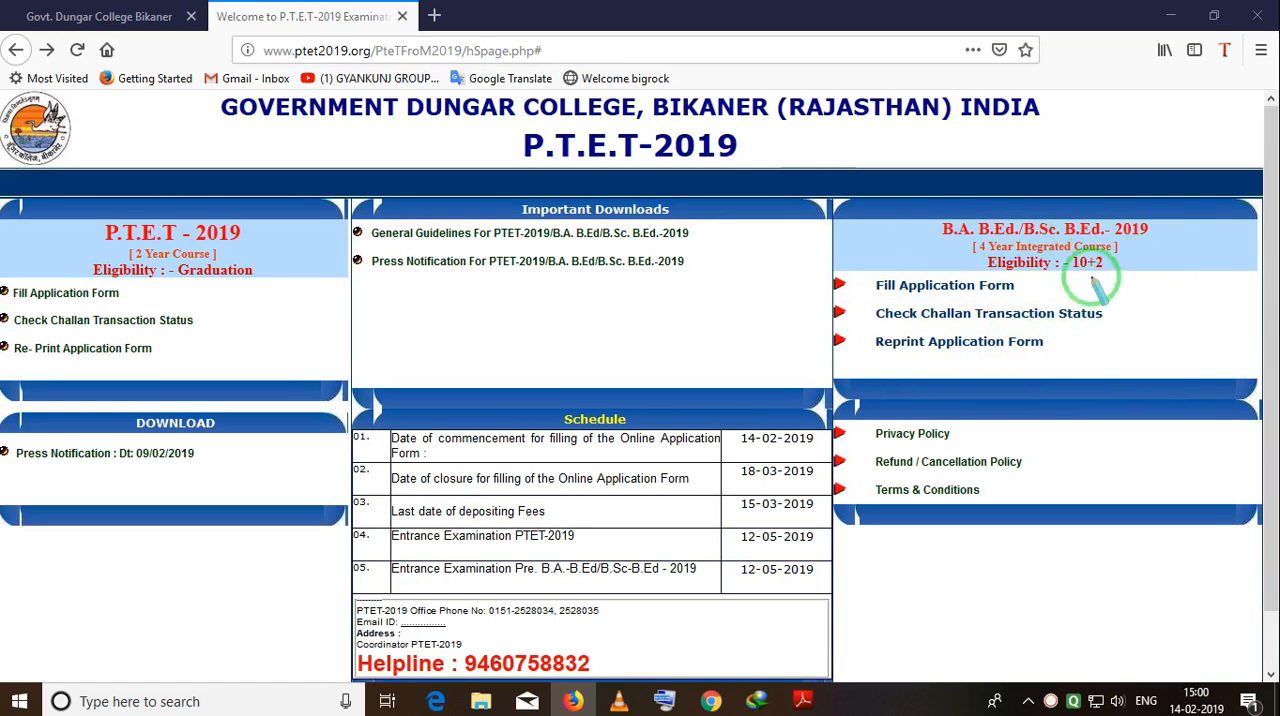
pyautogui.moveTo(851, 214)
pyautogui.mouseDown()
pyautogui.moveTo(857, 300)
pyautogui.moveTo(1228, 367)
pyautogui.mouseUp()
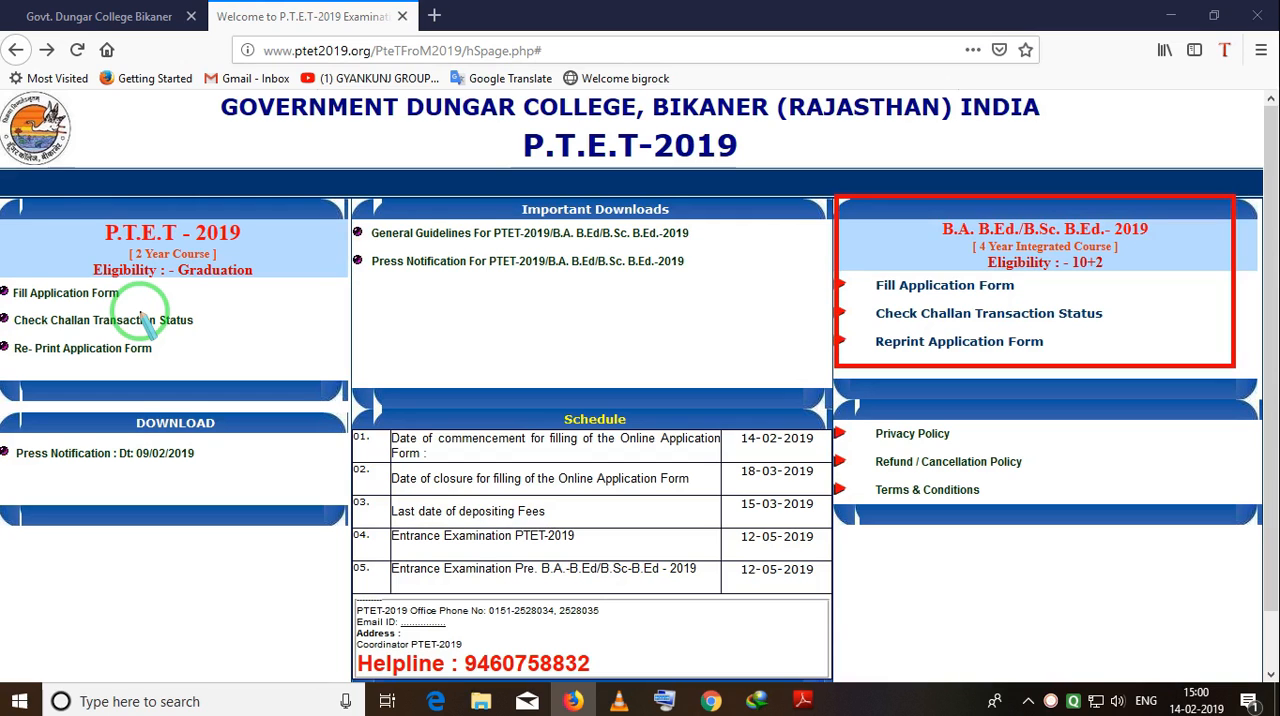
pyautogui.moveTo(12, 188)
pyautogui.mouseDown()
pyautogui.moveTo(52, 345)
pyautogui.moveTo(318, 373)
pyautogui.mouseUp()
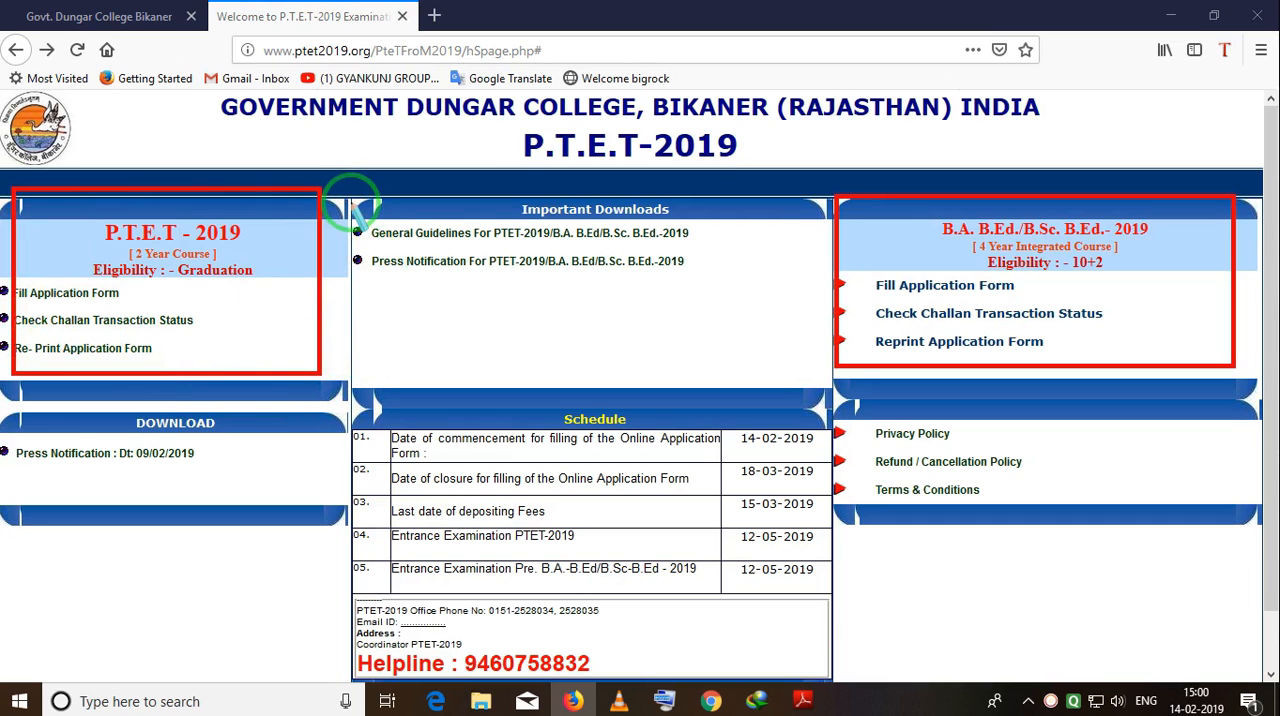
pyautogui.moveTo(350, 205)
pyautogui.mouseDown()
pyautogui.moveTo(428, 240)
pyautogui.moveTo(700, 248)
pyautogui.mouseUp()
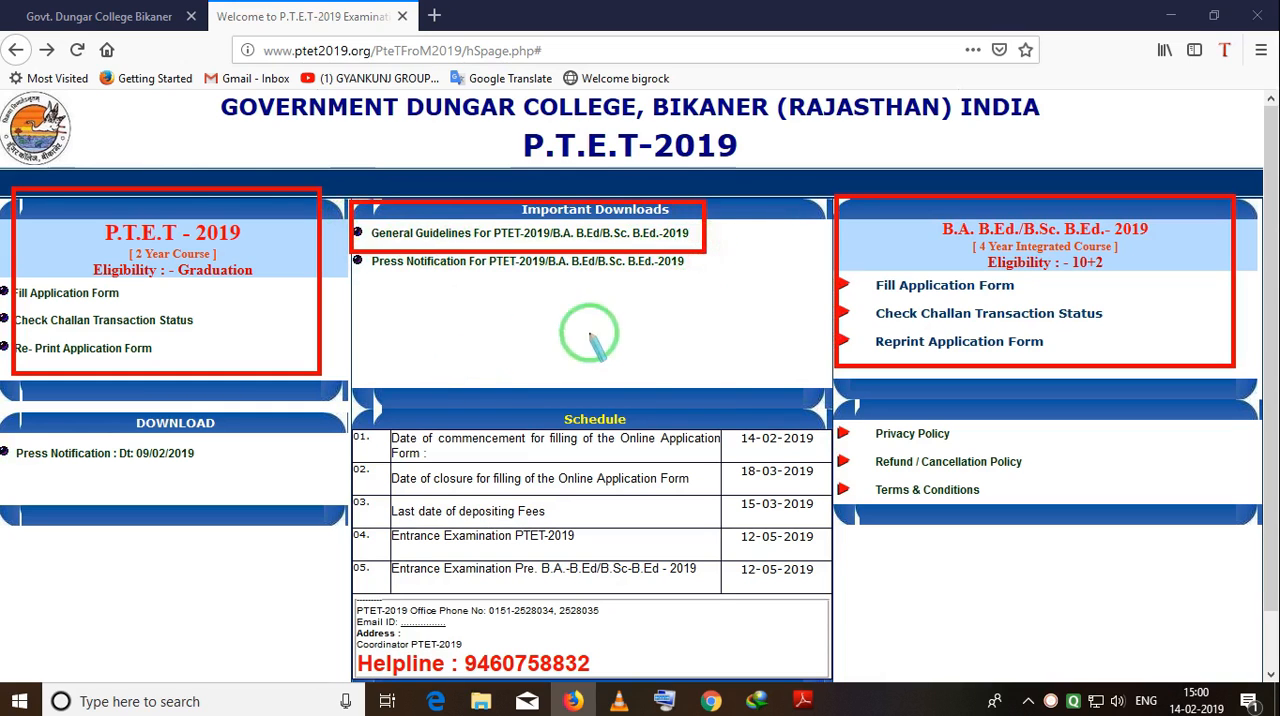
pyautogui.moveTo(716, 404)
pyautogui.mouseDown()
pyautogui.moveTo(789, 478)
pyautogui.moveTo(783, 585)
pyautogui.moveTo(822, 590)
pyautogui.mouseUp()
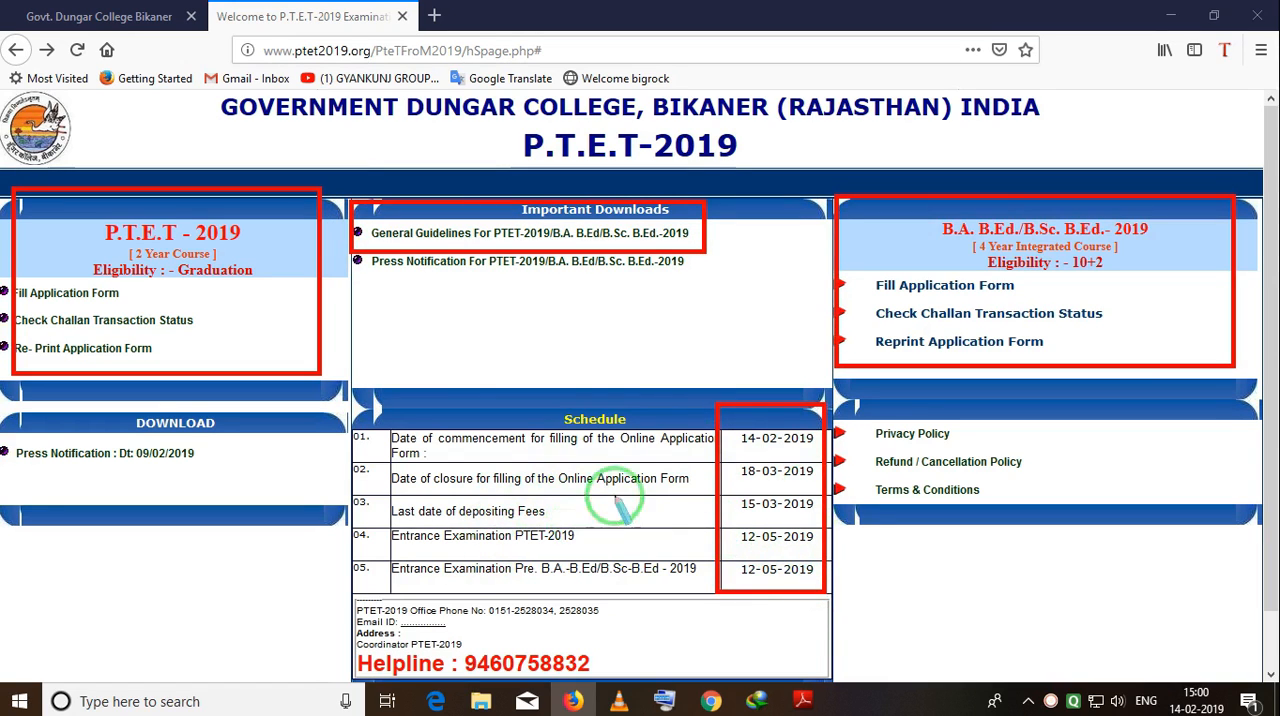
pyautogui.rightClick(604, 368)
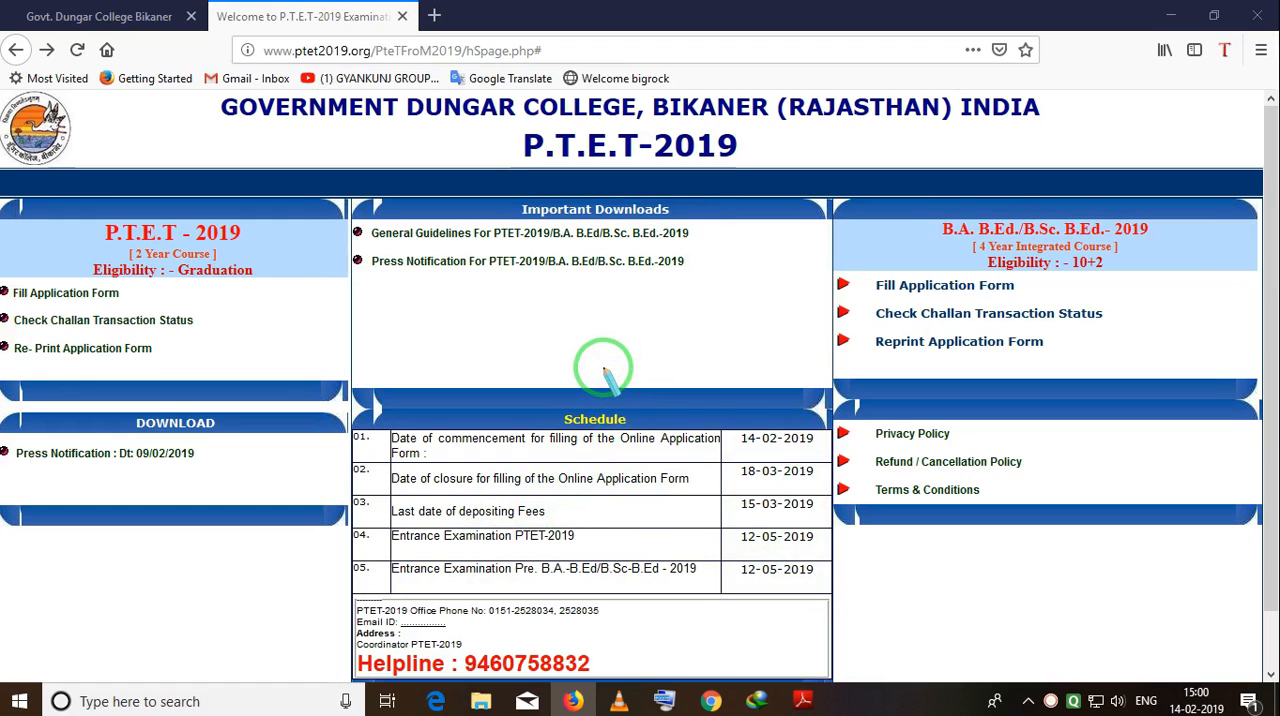
pyautogui.press('Escape')
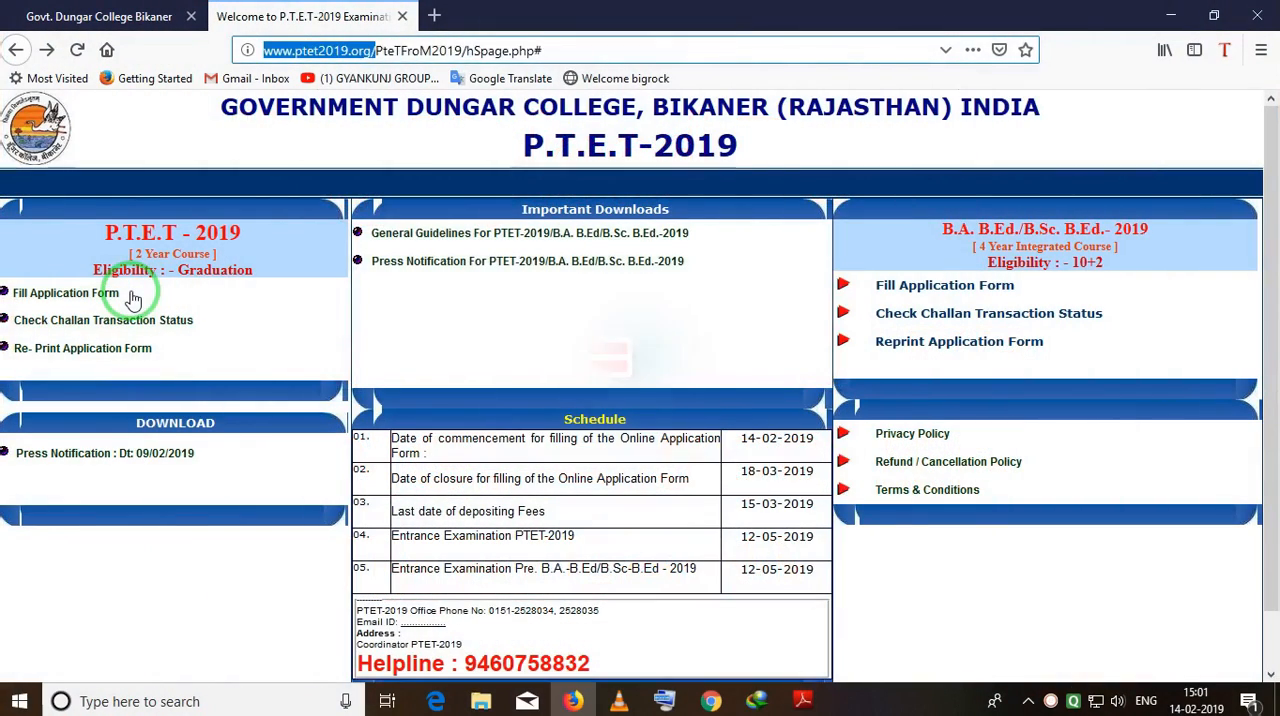
# Open the application form for the two-year P.T.E.T-2019 course and enter the candidate's name, father's name and date of birth.
pyautogui.click(506, 322)
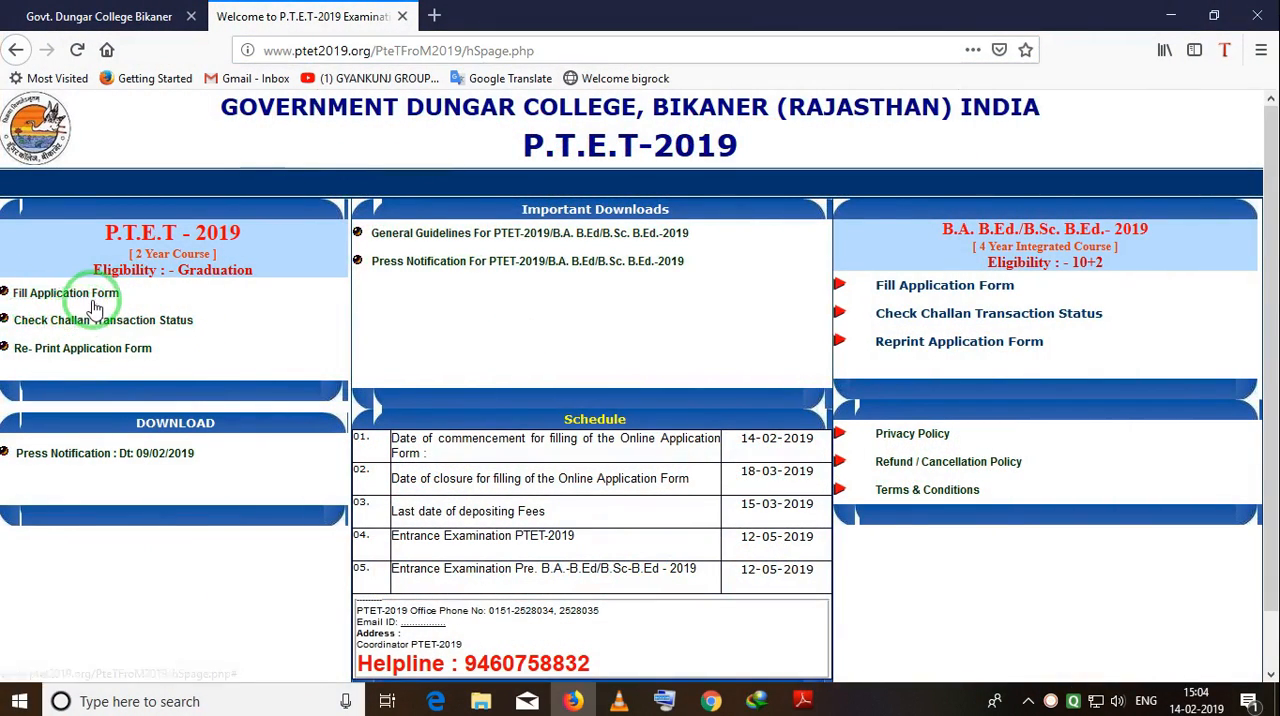
pyautogui.click(37, 300)
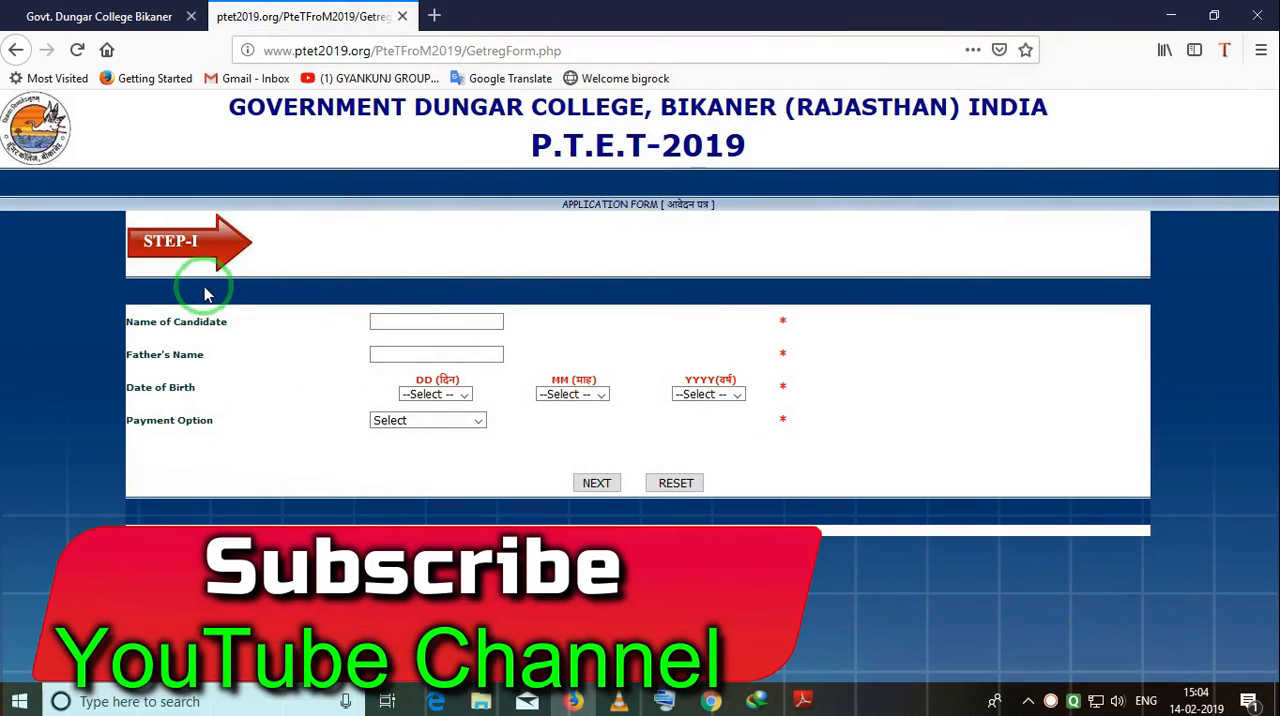
pyautogui.click(388, 318)
pyautogui.click(394, 351)
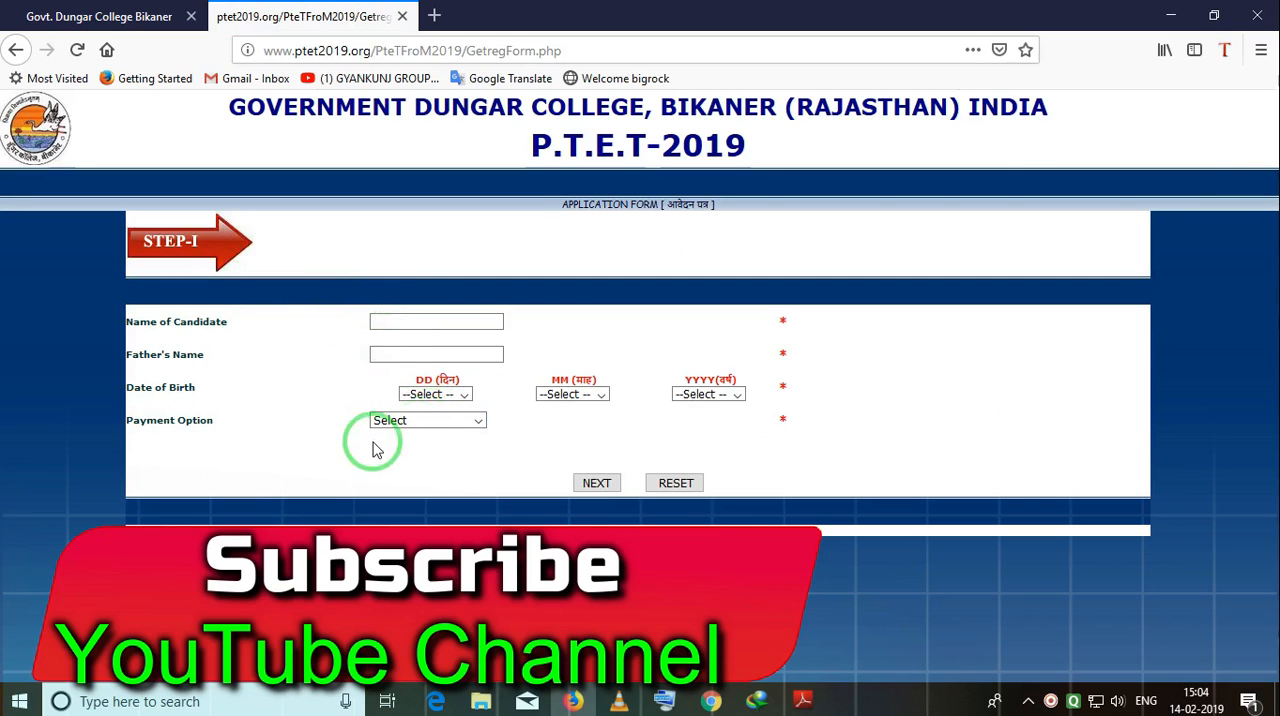
pyautogui.click(384, 356)
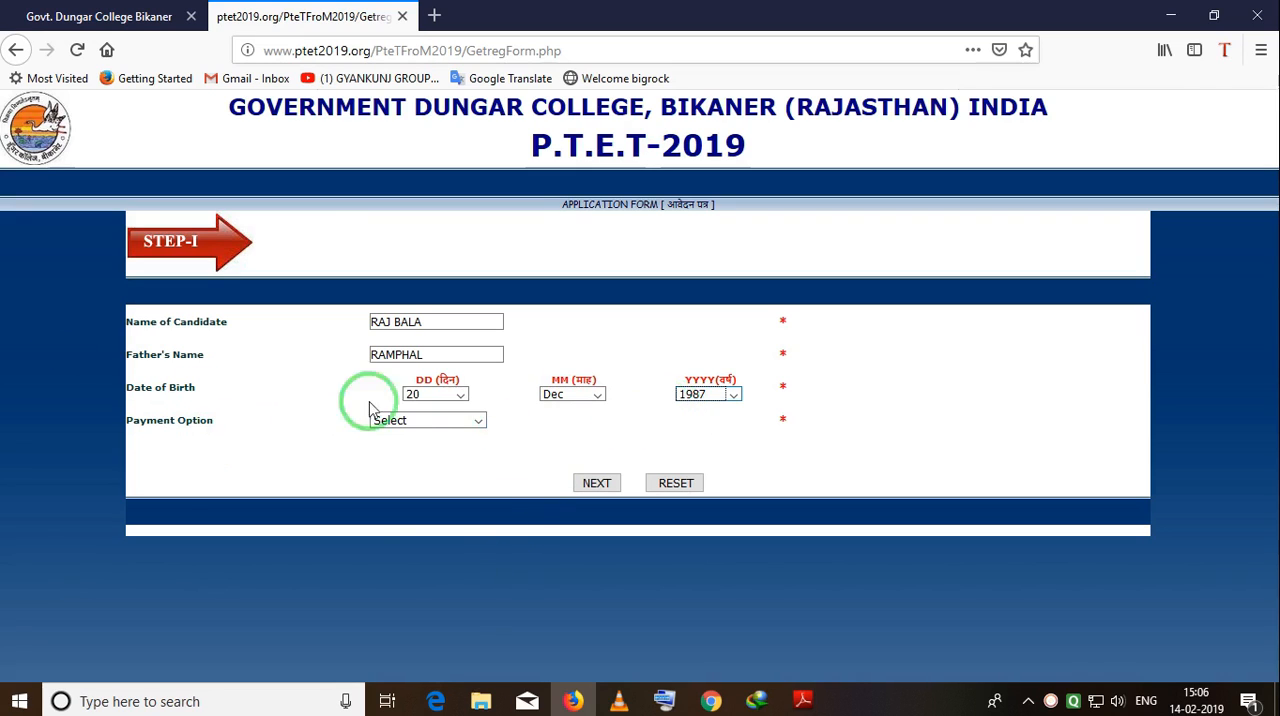
# Set the payment option to E-MITRA CHALLAN and continue to Step II of the application.
pyautogui.click(470, 421)
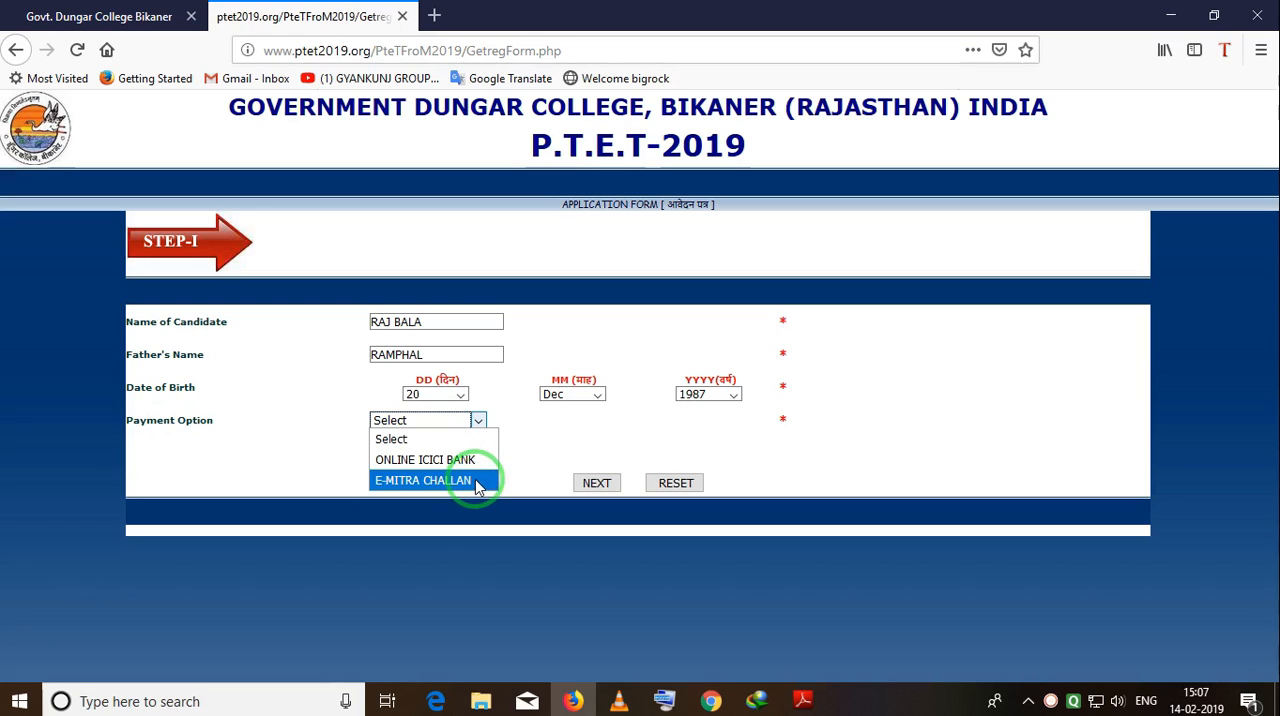
pyautogui.click(475, 481)
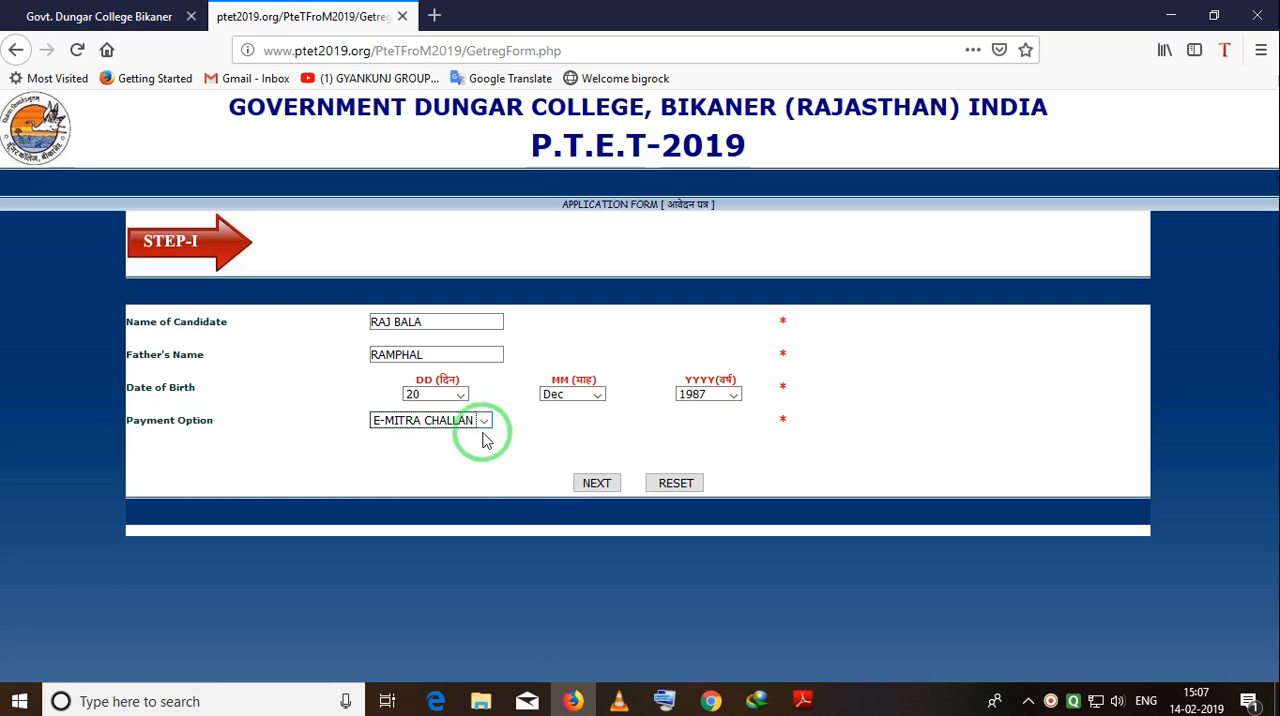
pyautogui.click(596, 483)
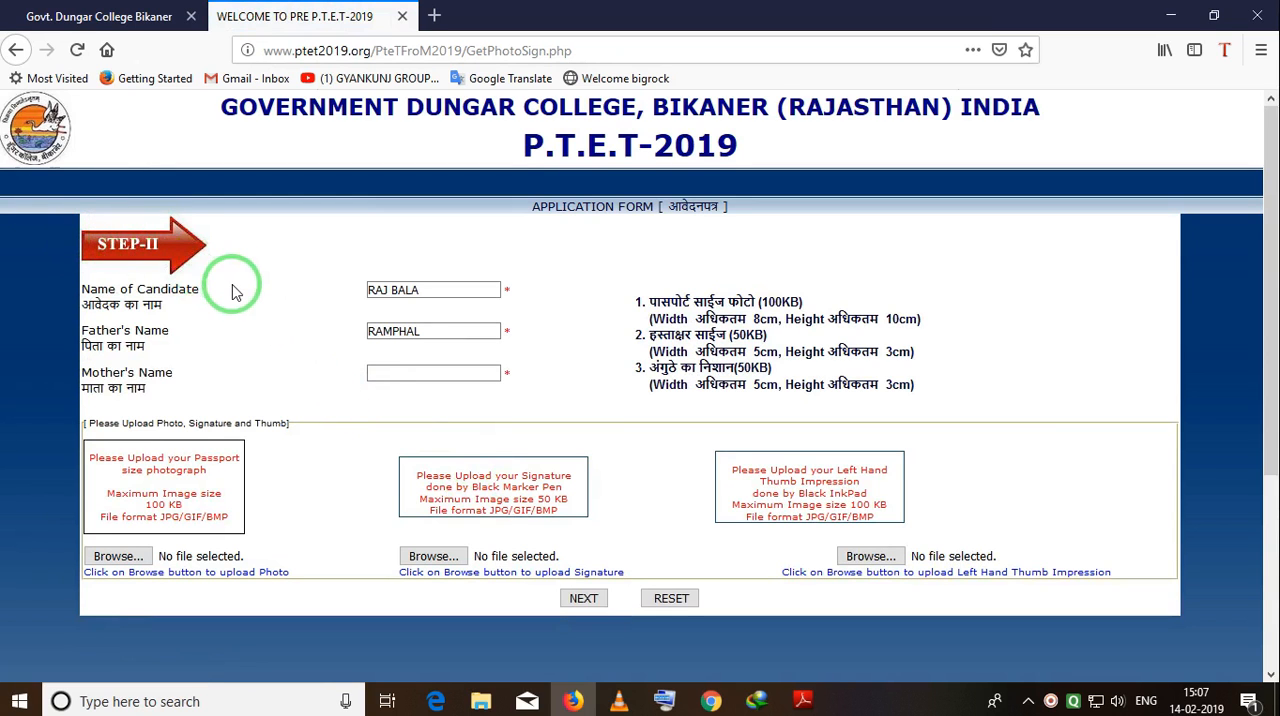
# Enter the mother's name in the Step II form.
pyautogui.scroll(-2, 232, 288)
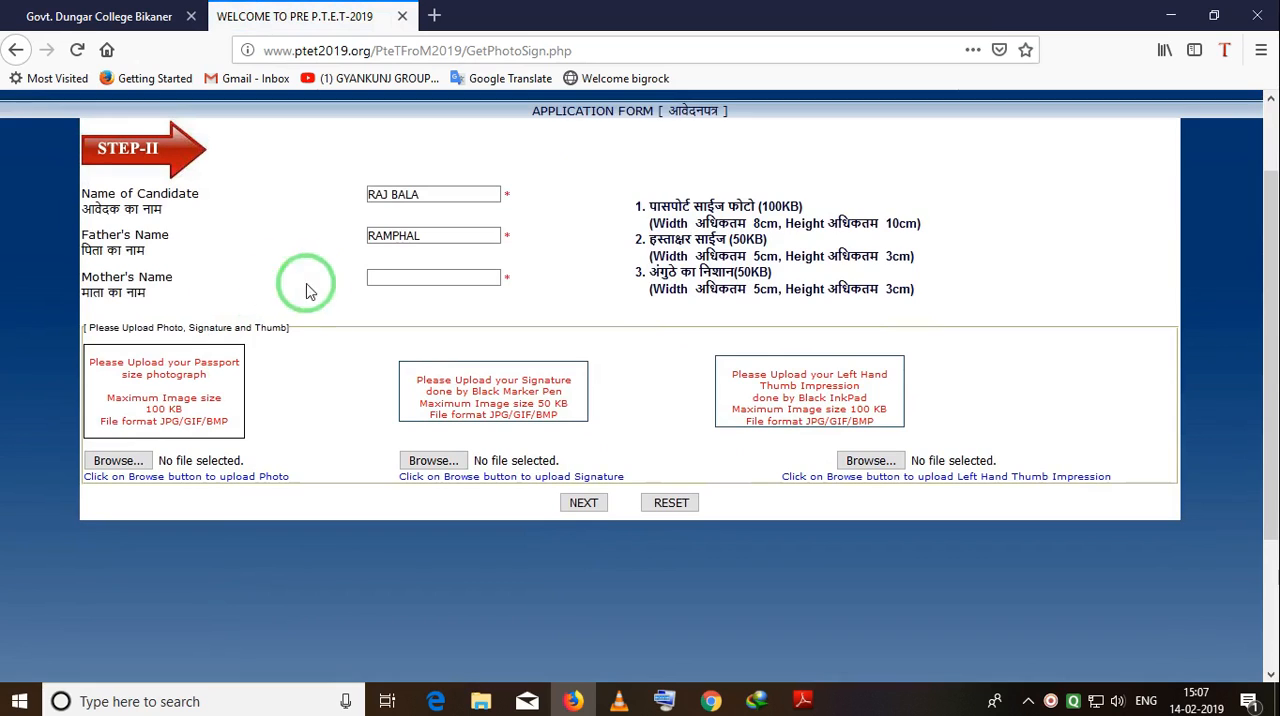
pyautogui.click(424, 194)
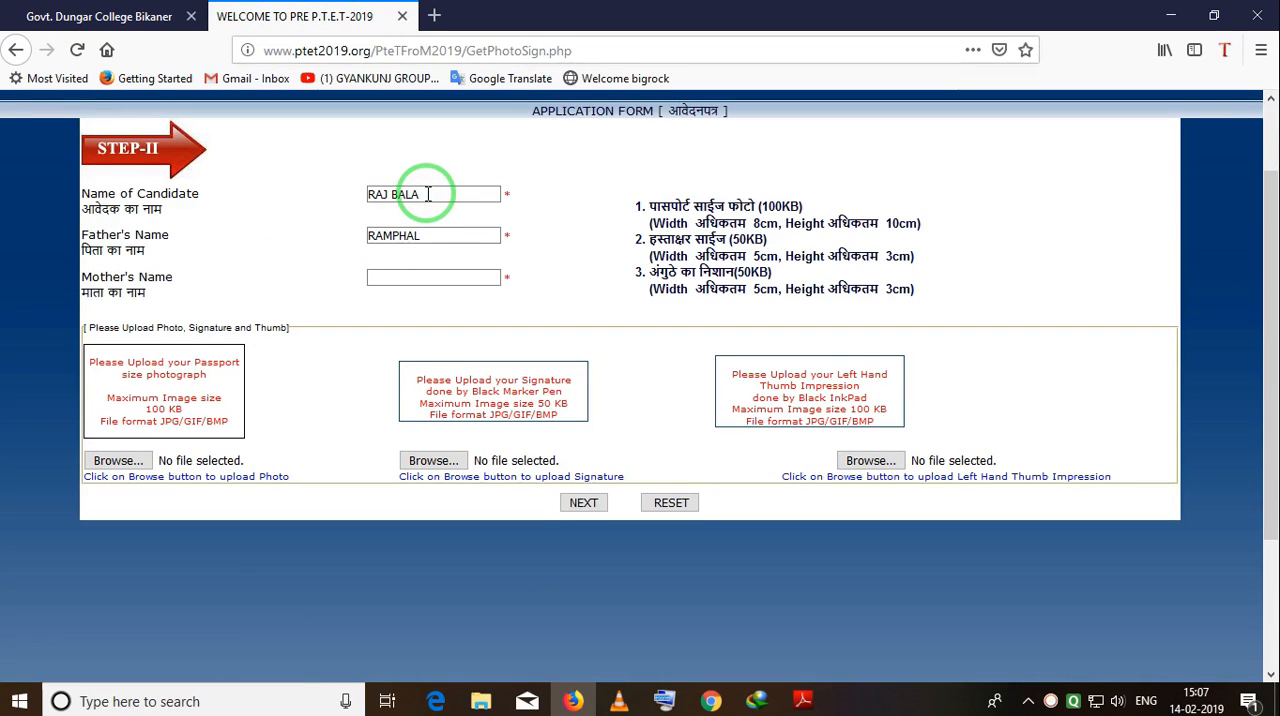
pyautogui.doubleClick(395, 194)
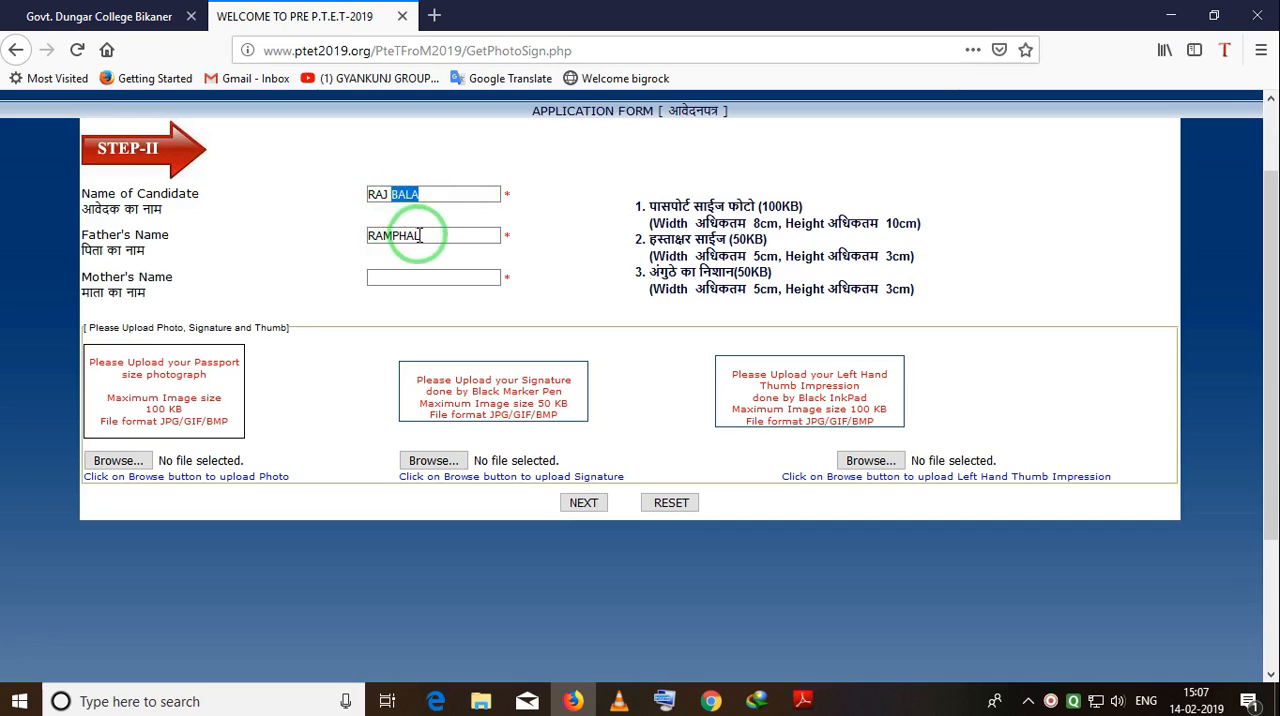
pyautogui.click(382, 276)
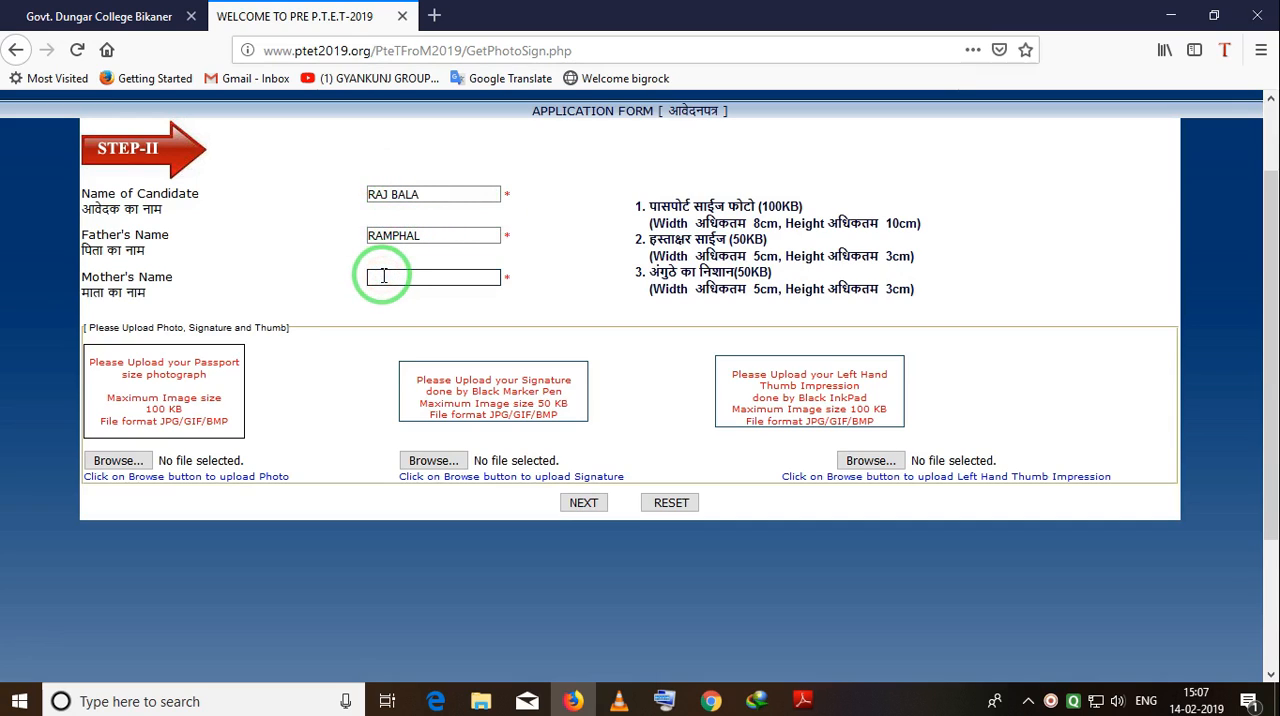
pyautogui.write('SANTOSH')
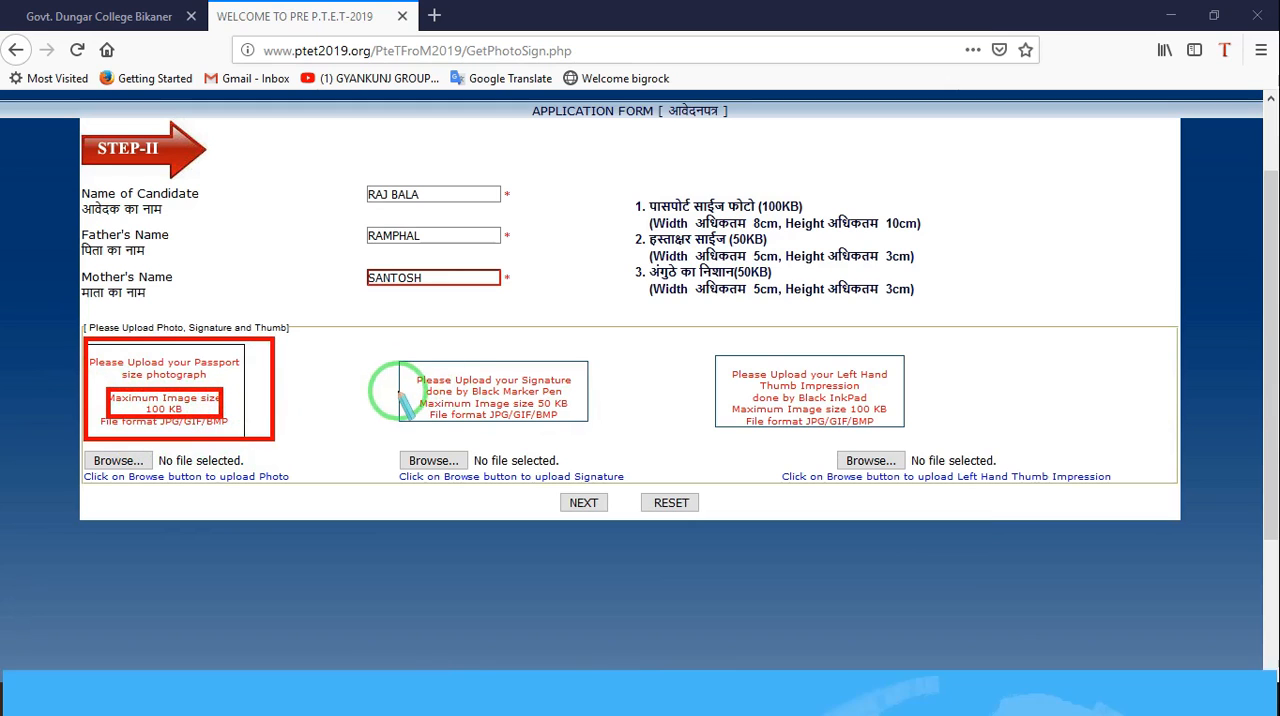
pyautogui.moveTo(369, 337)
pyautogui.mouseDown()
pyautogui.moveTo(586, 445)
pyautogui.moveTo(614, 438)
pyautogui.mouseUp()
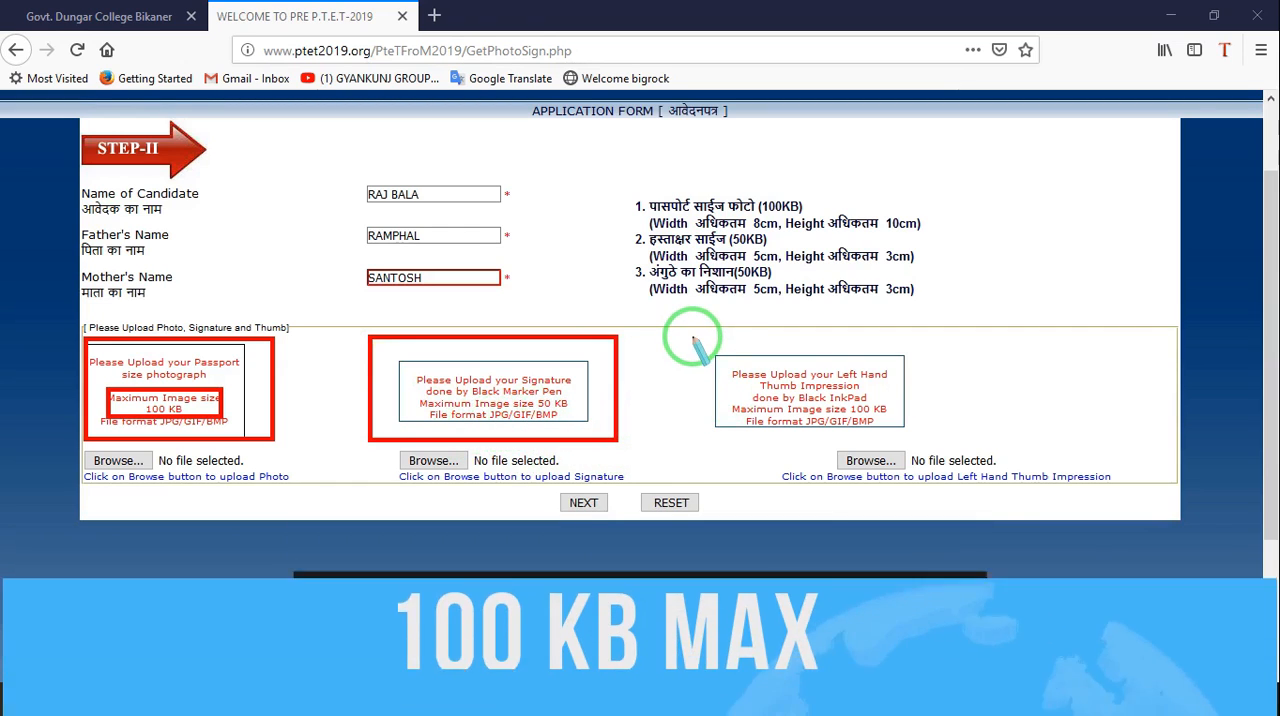
pyautogui.moveTo(691, 336)
pyautogui.mouseDown()
pyautogui.moveTo(886, 443)
pyautogui.moveTo(929, 438)
pyautogui.mouseUp()
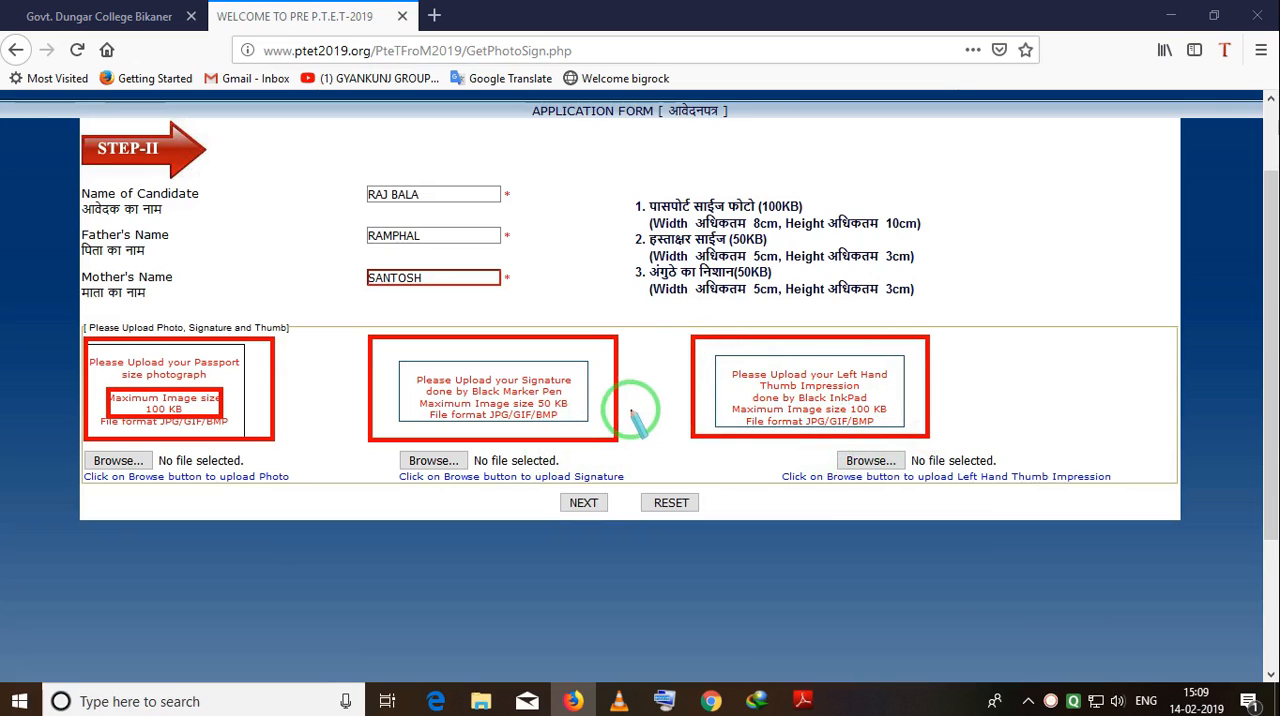
pyautogui.click(307, 397)
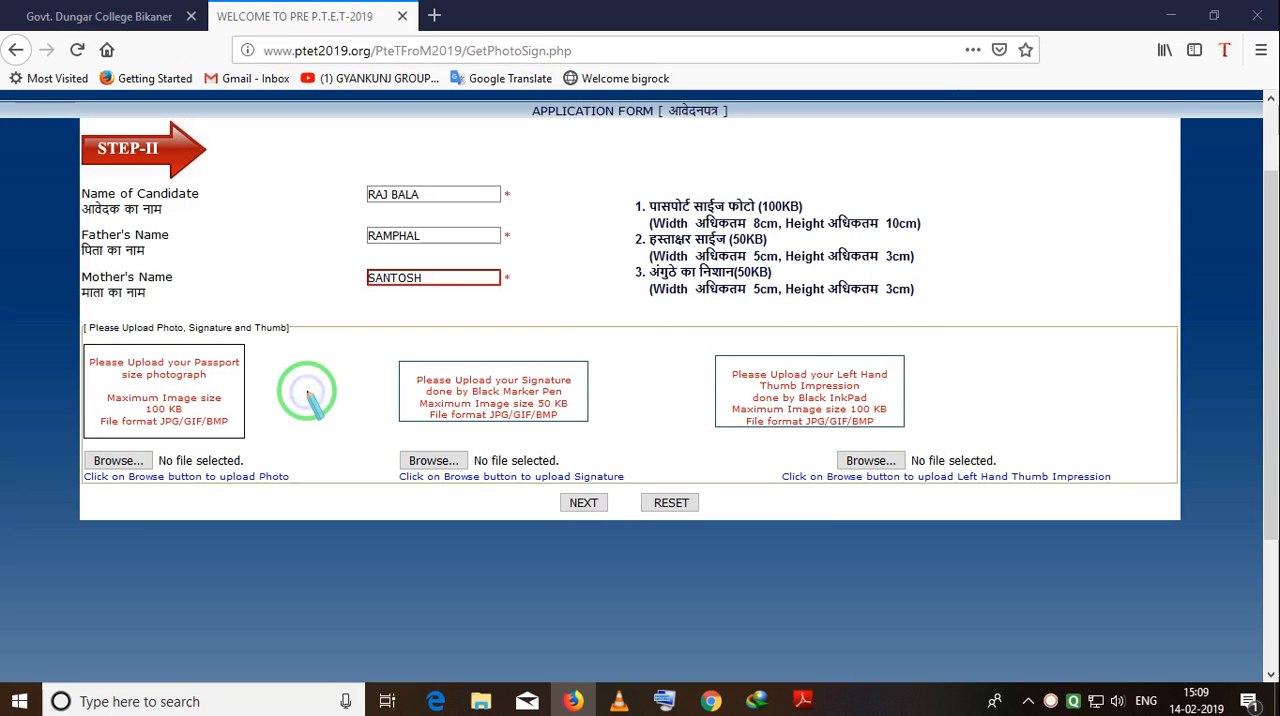
pyautogui.moveTo(80, 438); pyautogui.dragTo(199, 497)
pyautogui.click(261, 431)
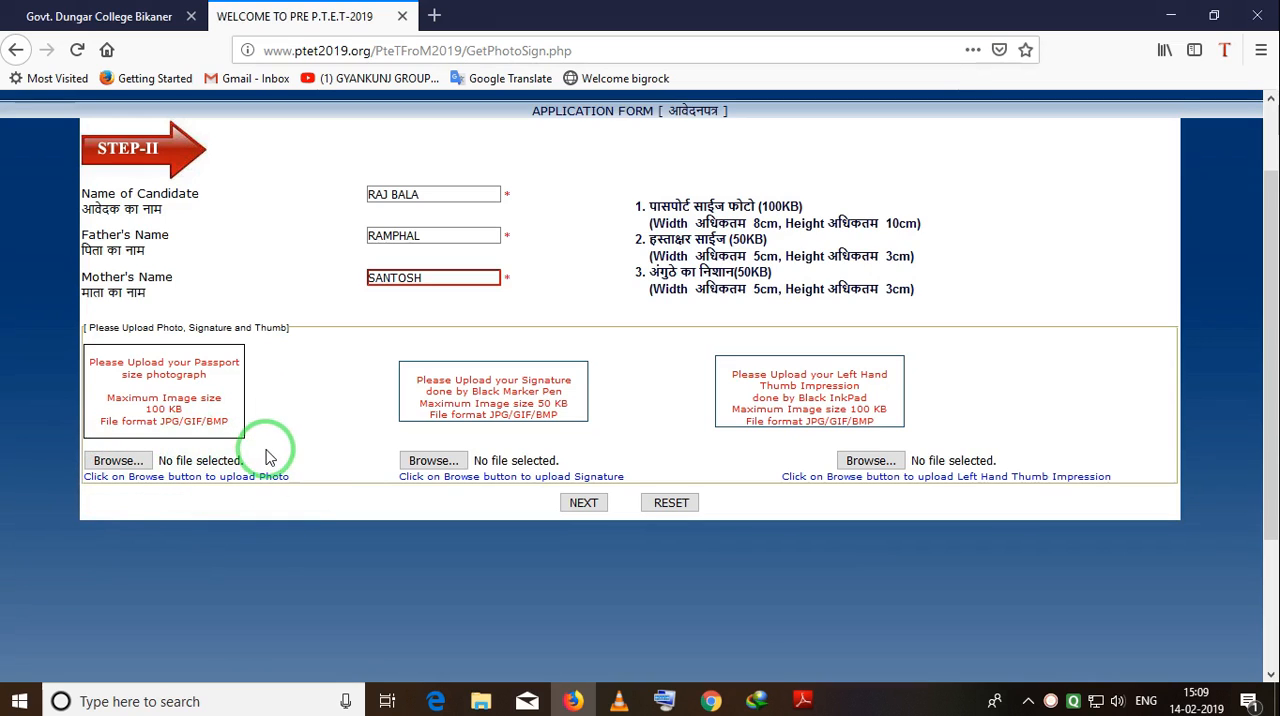
# Attach the candidate's photo, signature and left thumb impression images, using the Wife document folder inside my file on drive G, and continue to Step III.
pyautogui.click(129, 466)
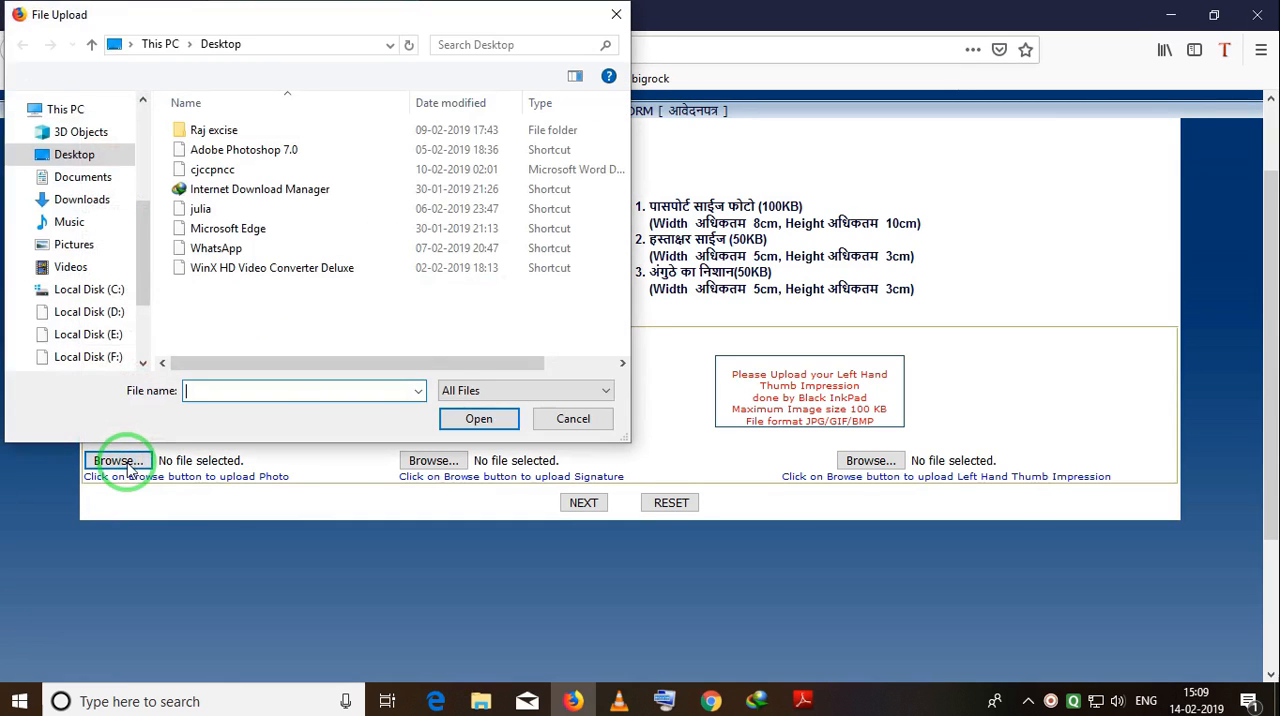
pyautogui.click(146, 313)
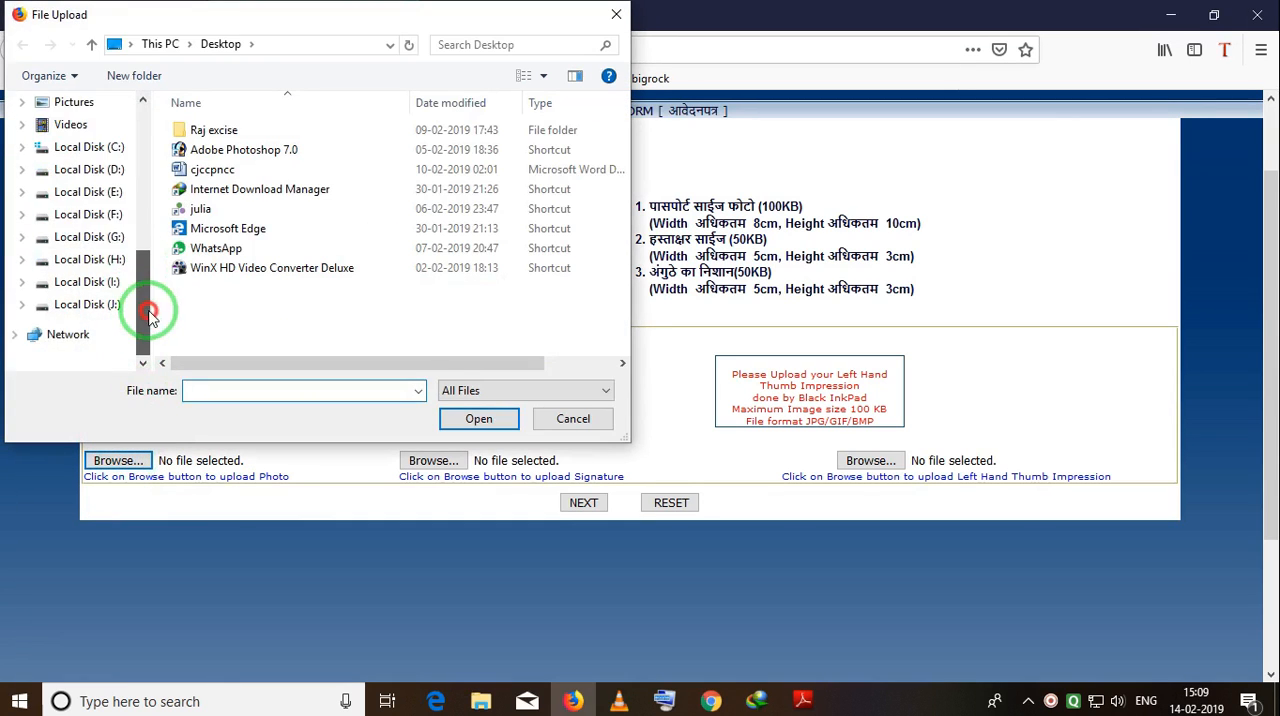
pyautogui.click(90, 237)
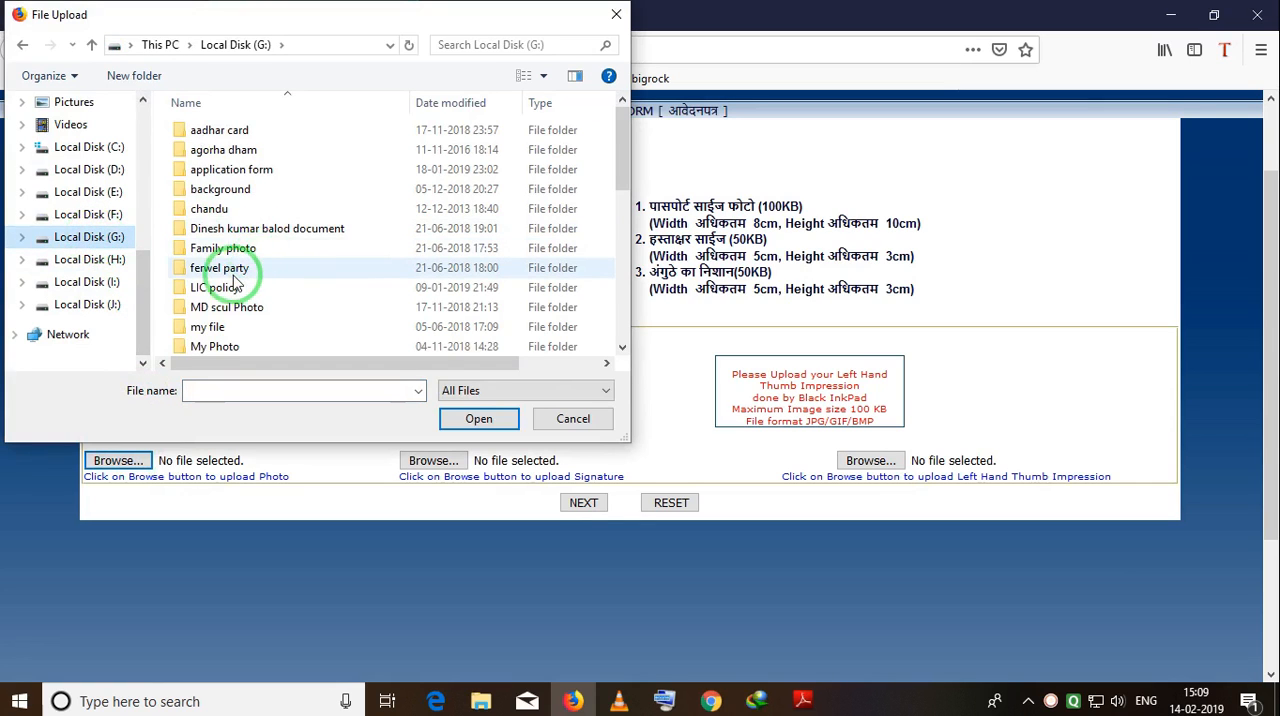
pyautogui.scroll(-1, 236, 283)
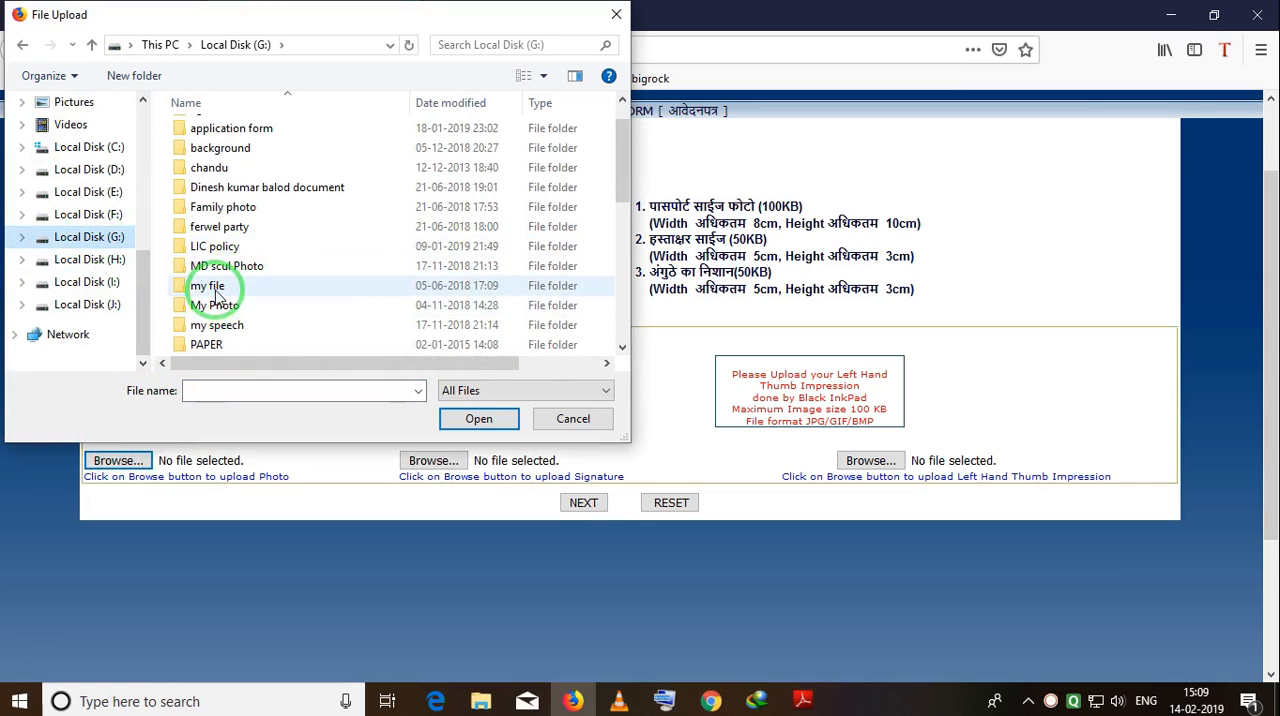
pyautogui.doubleClick(212, 288)
pyautogui.click(229, 252)
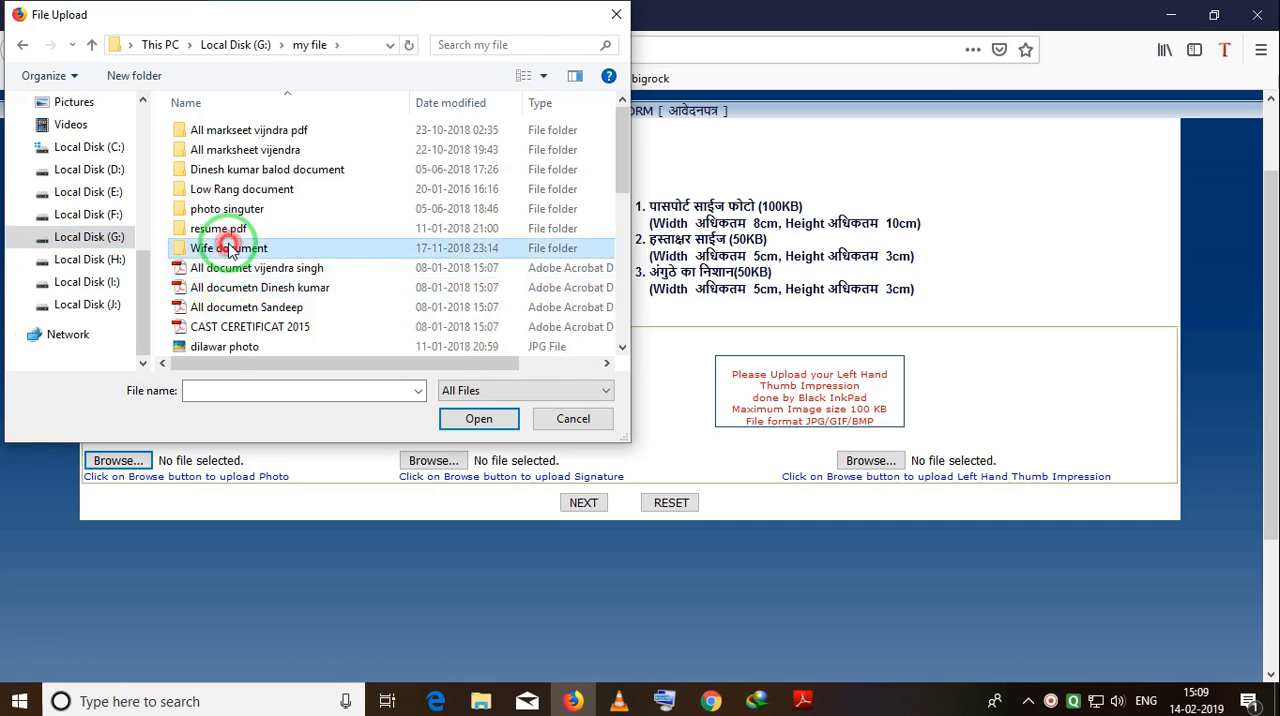
pyautogui.doubleClick(229, 250)
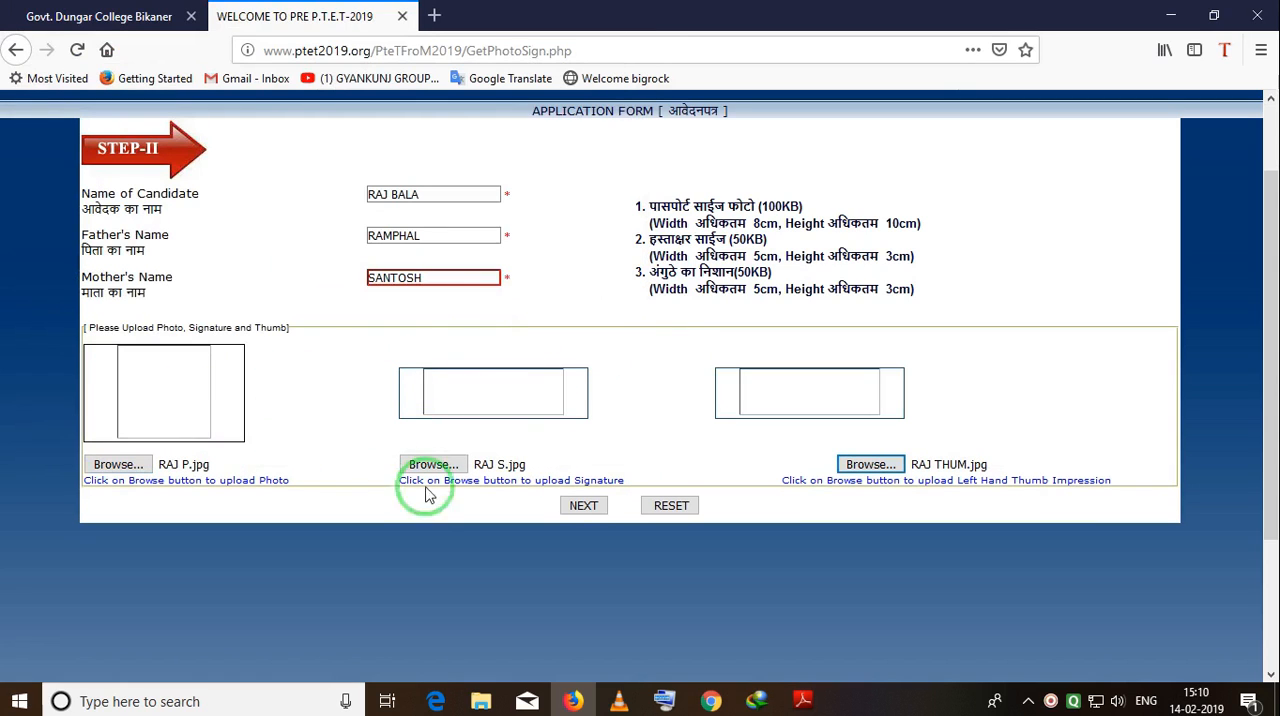
pyautogui.click(580, 506)
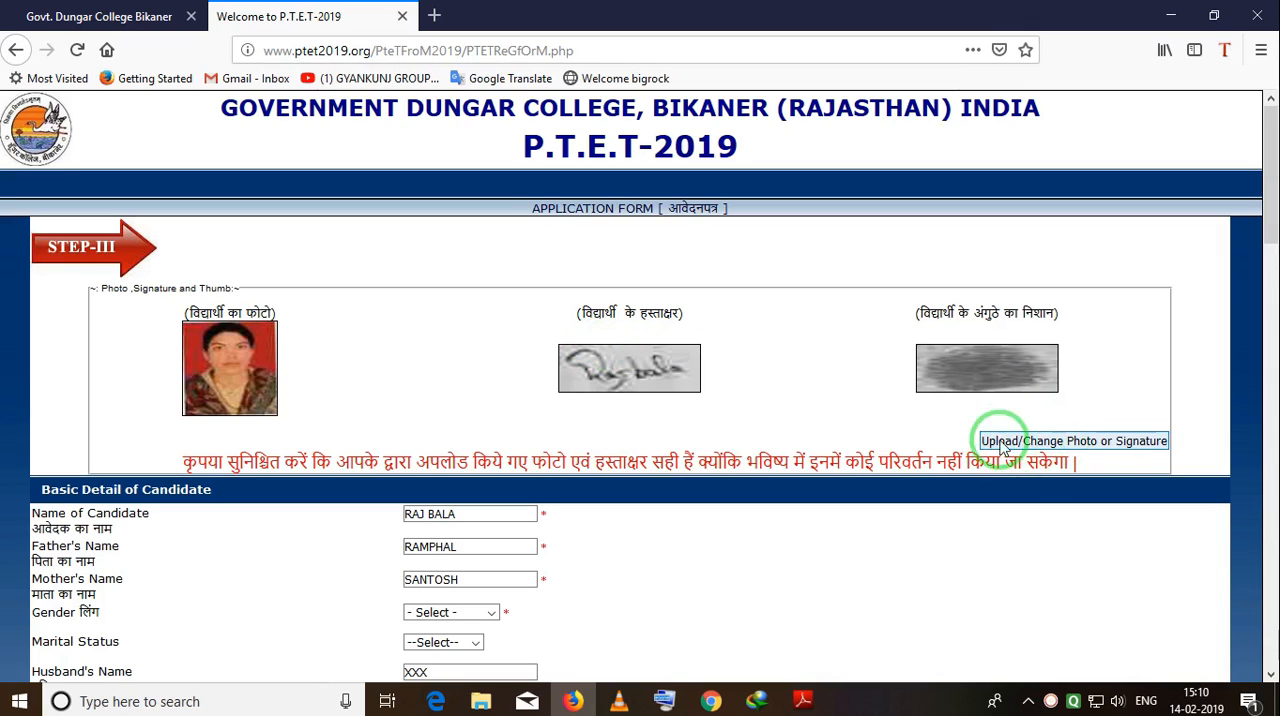
# Set the gender to FEMALE and marital status to MARRIED, and replace the placeholder with the husband's name.
pyautogui.scroll(-3, 910, 405)
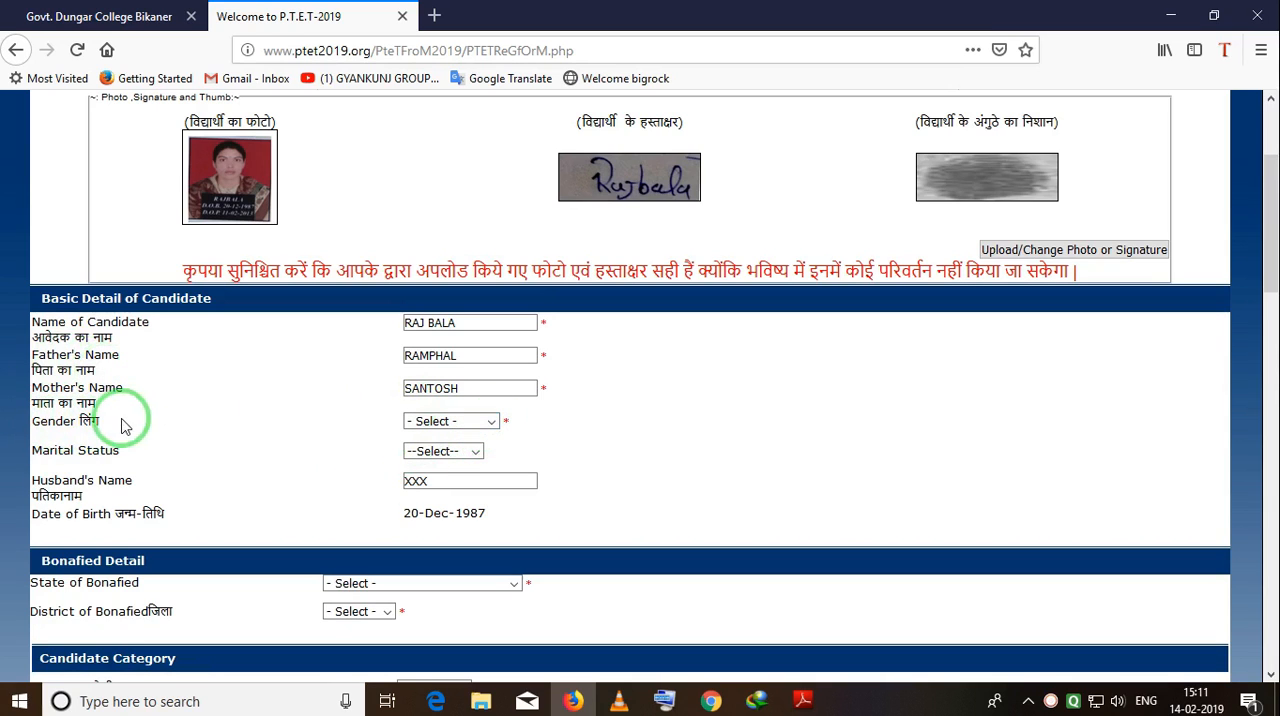
pyautogui.click(491, 422)
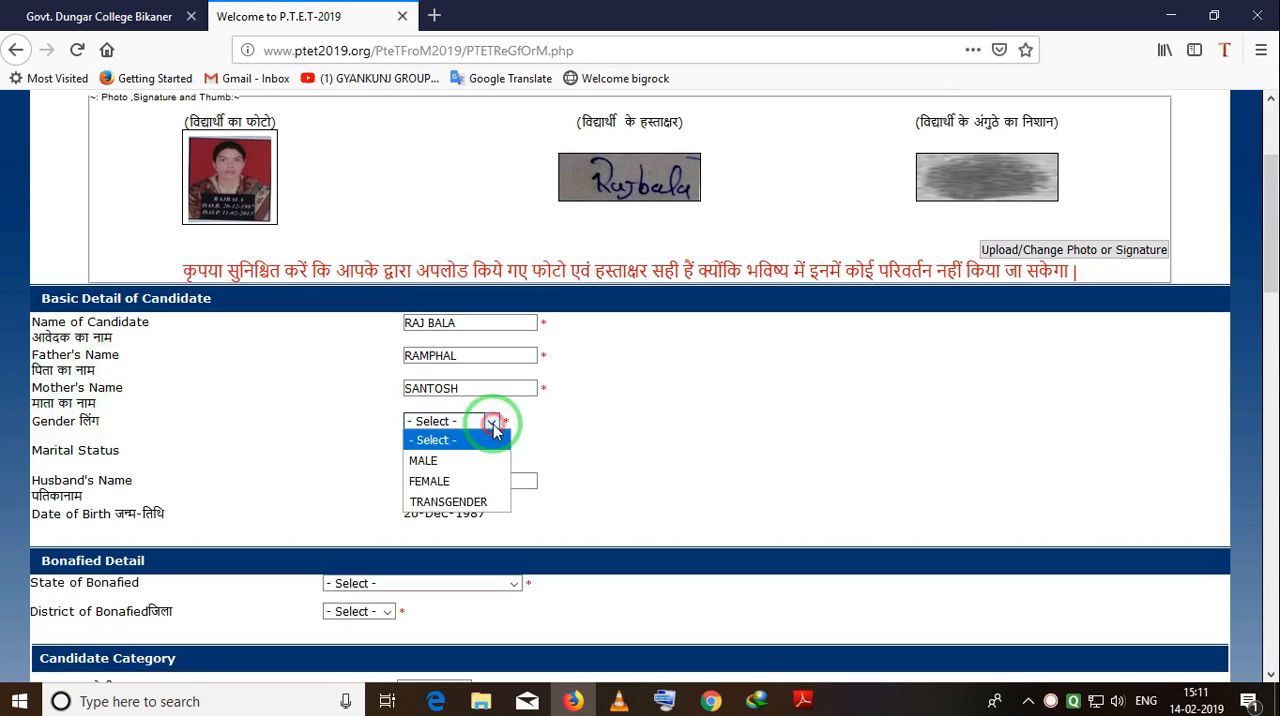
pyautogui.click(451, 484)
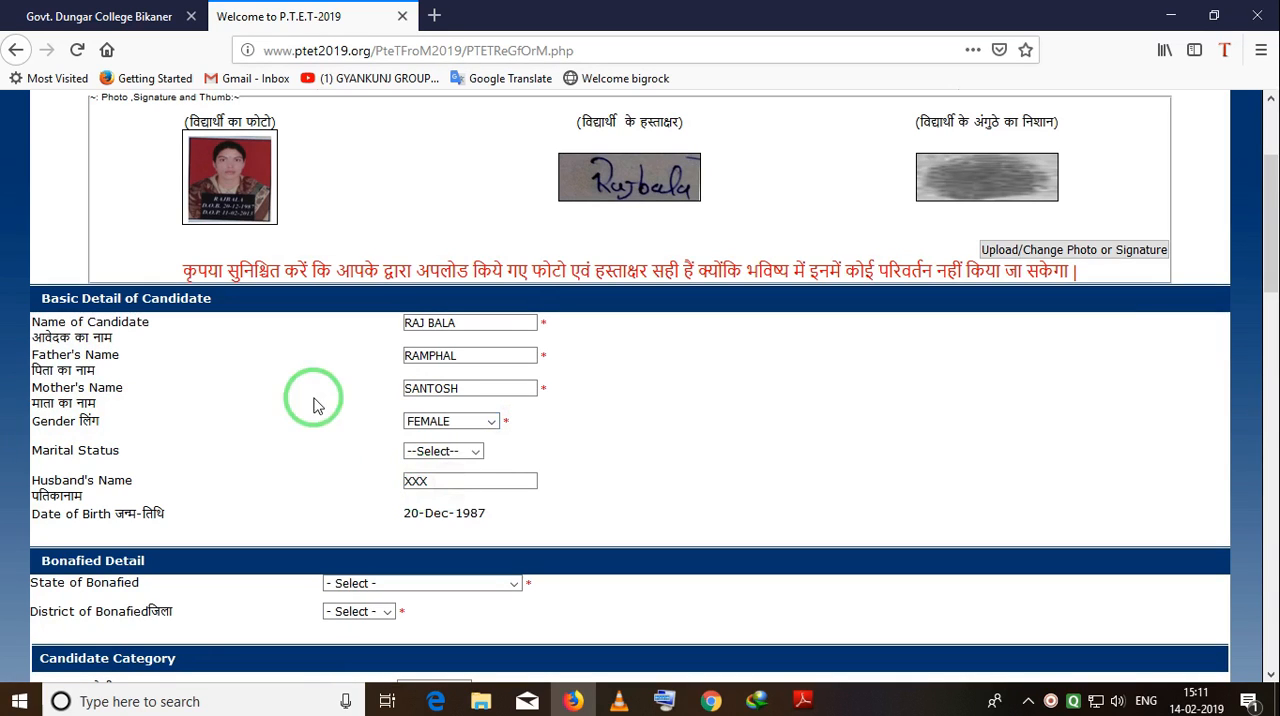
pyautogui.click(474, 451)
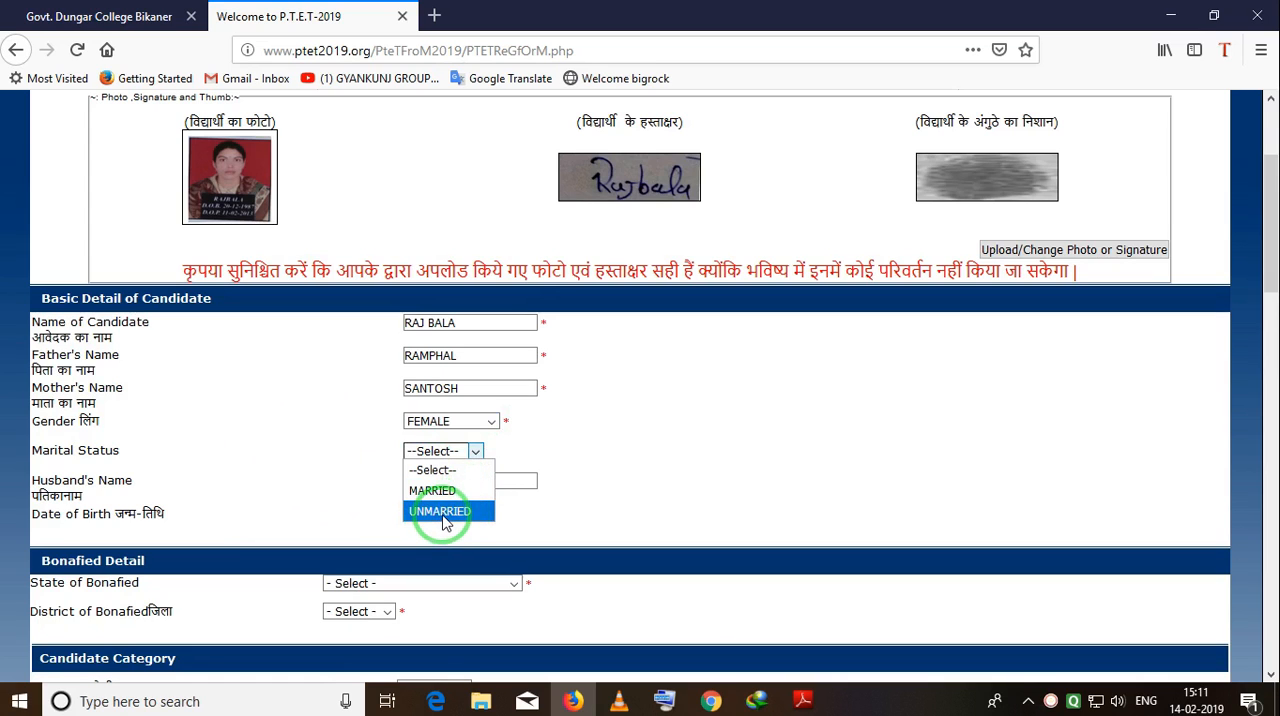
pyautogui.click(440, 489)
pyautogui.moveTo(443, 484); pyautogui.dragTo(318, 483)
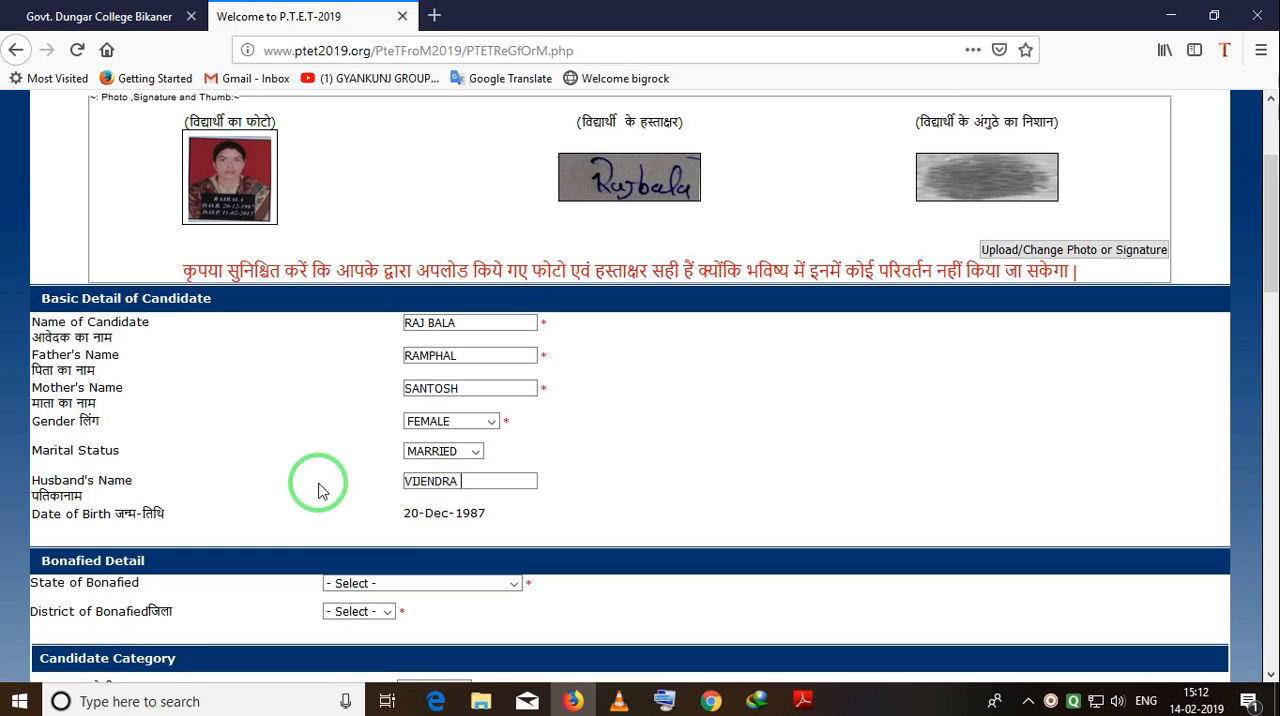
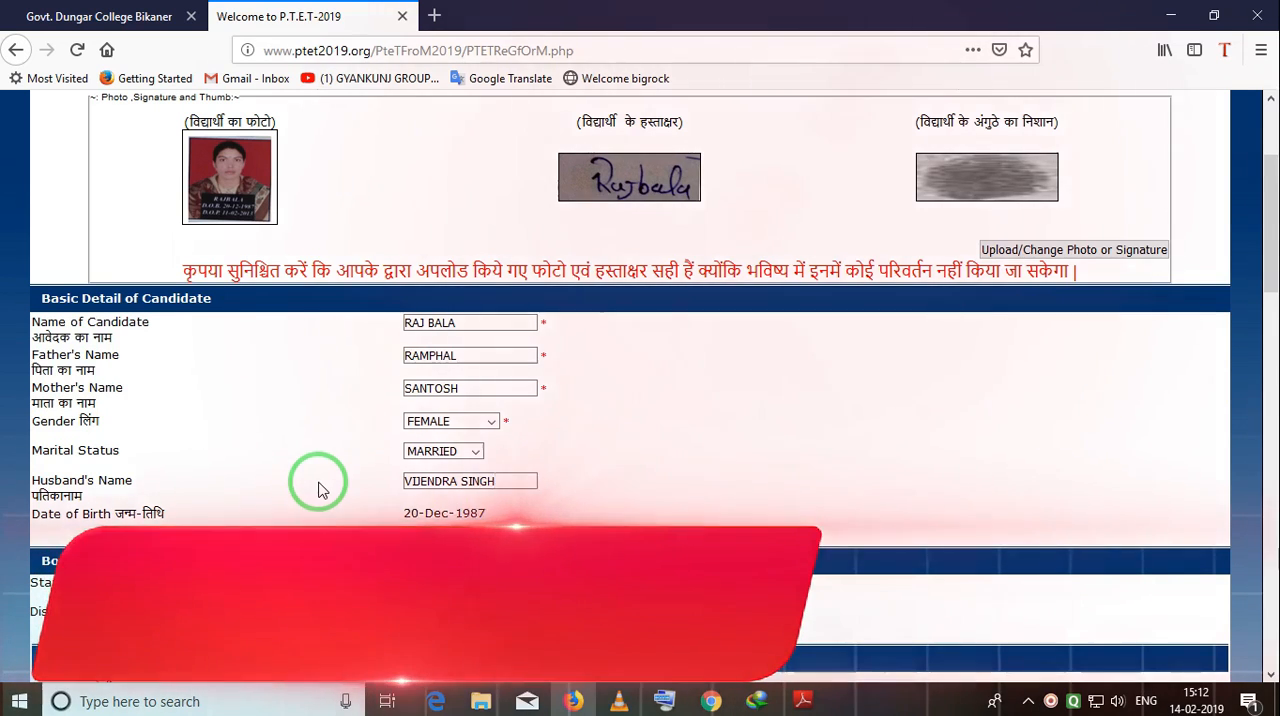
# Set the state of bonafied to RAJASTHAN and the district of bonafied to JHUNJHUNU.
pyautogui.scroll(-2, 305, 470)
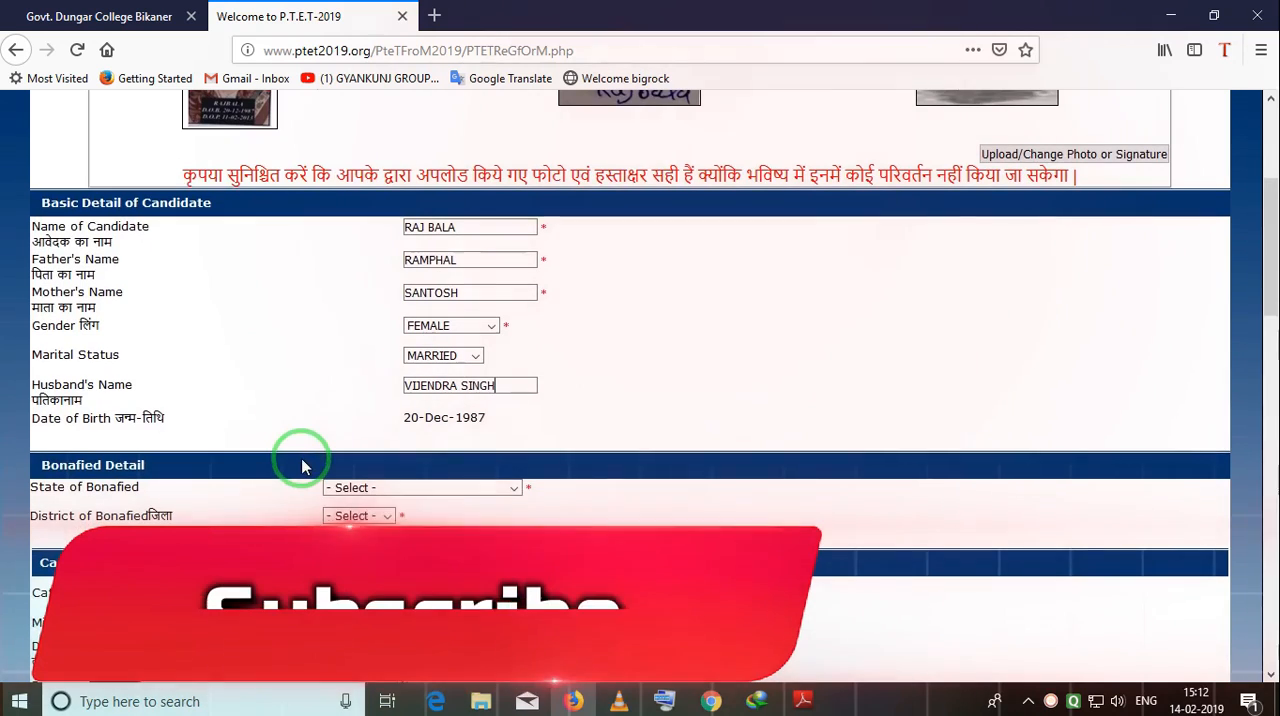
pyautogui.click(403, 487)
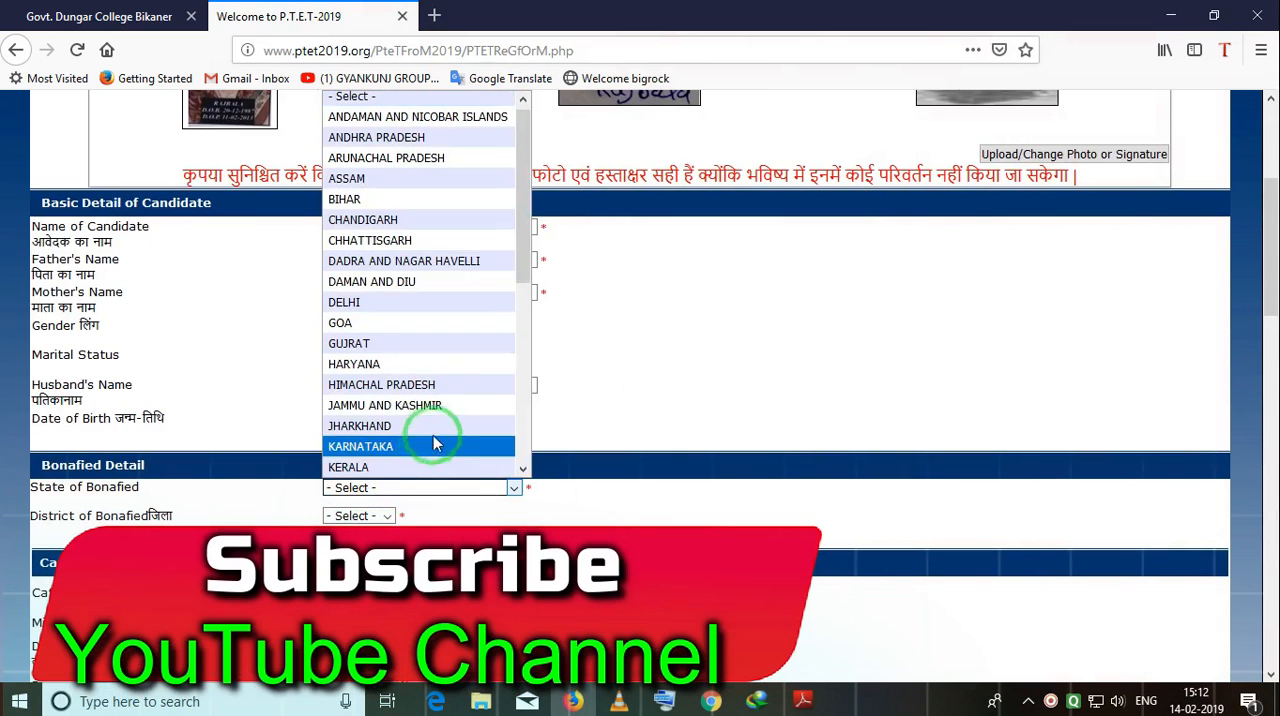
pyautogui.scroll(-3, 428, 428)
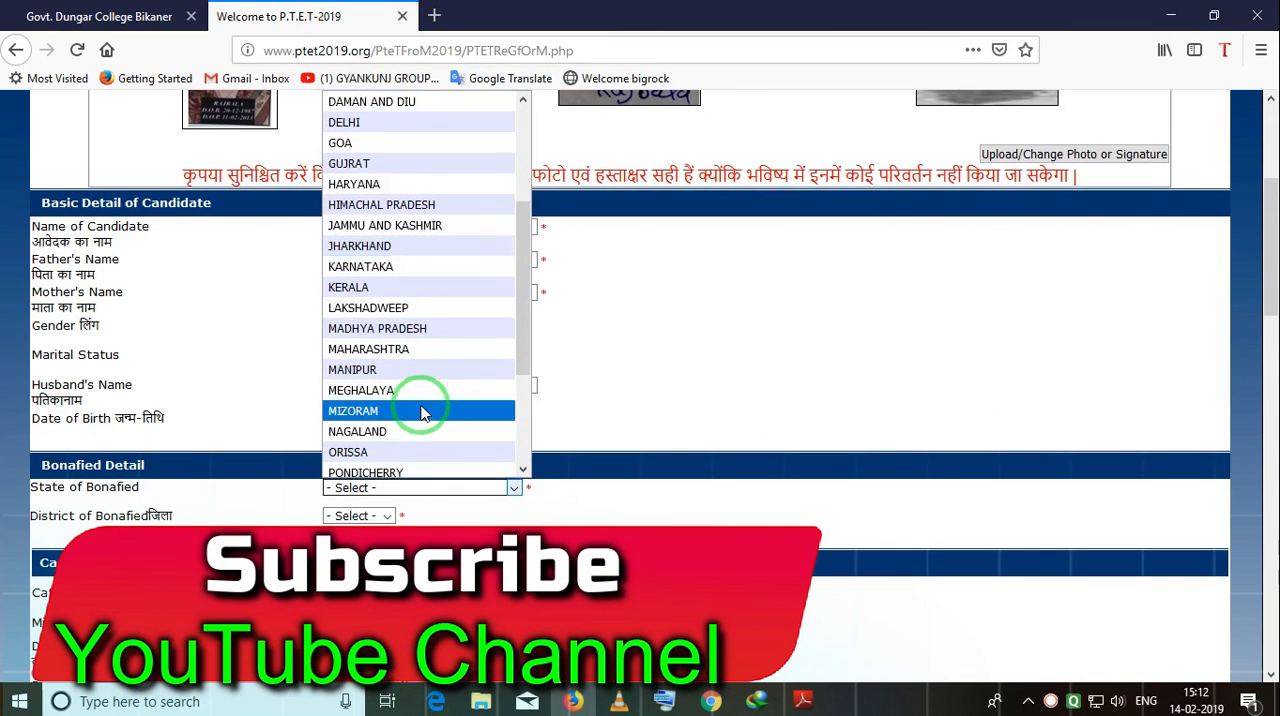
pyautogui.scroll(-3, 423, 410)
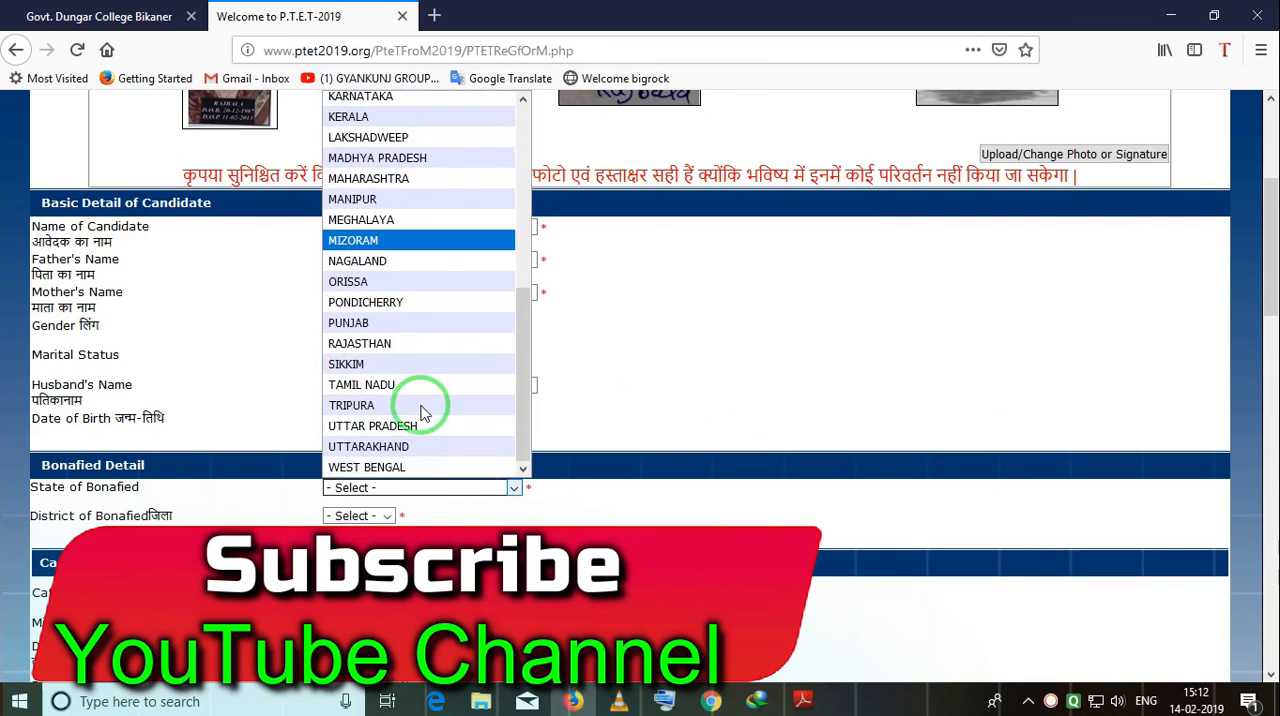
pyautogui.click(352, 343)
pyautogui.scroll(-3, 428, 334)
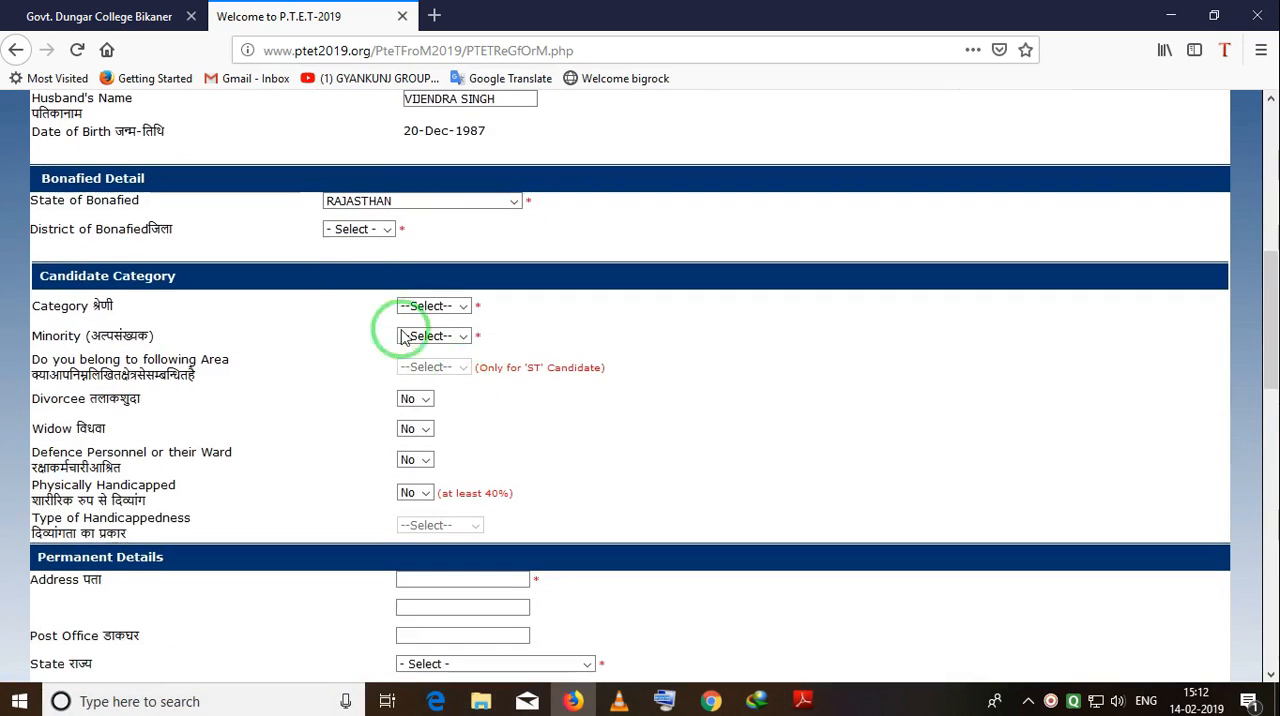
pyautogui.click(385, 229)
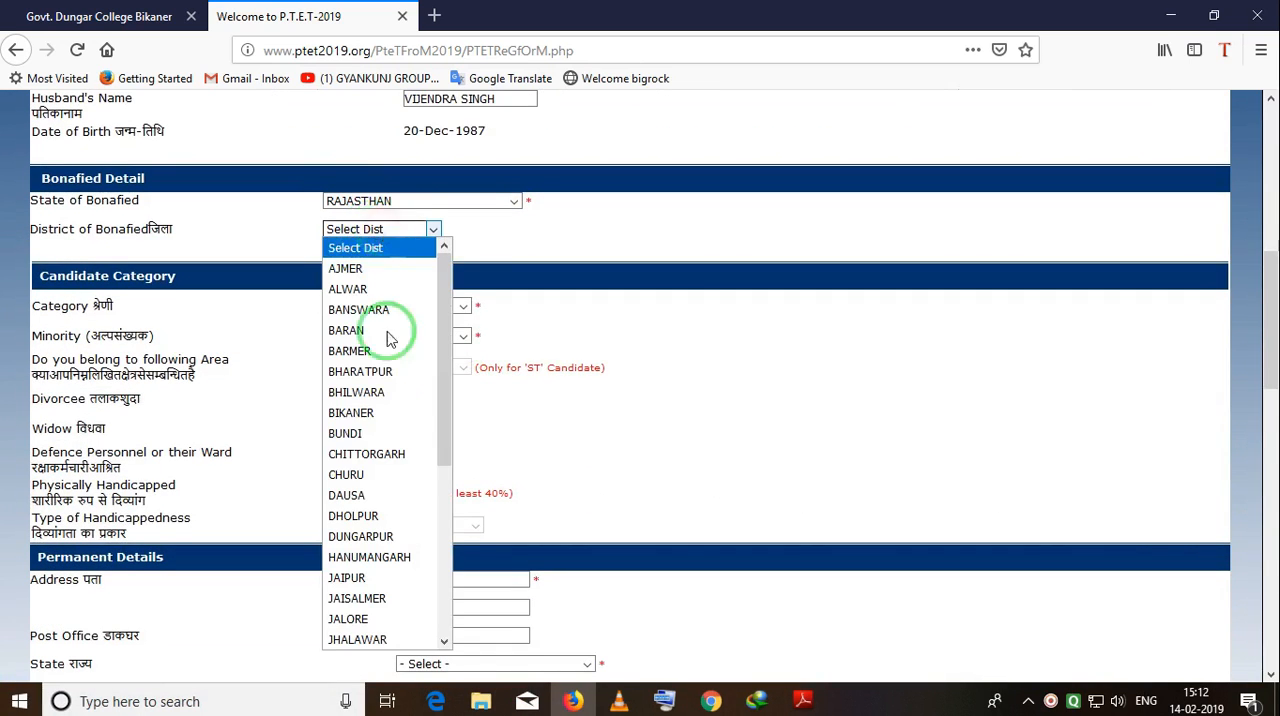
pyautogui.scroll(-2, 394, 500)
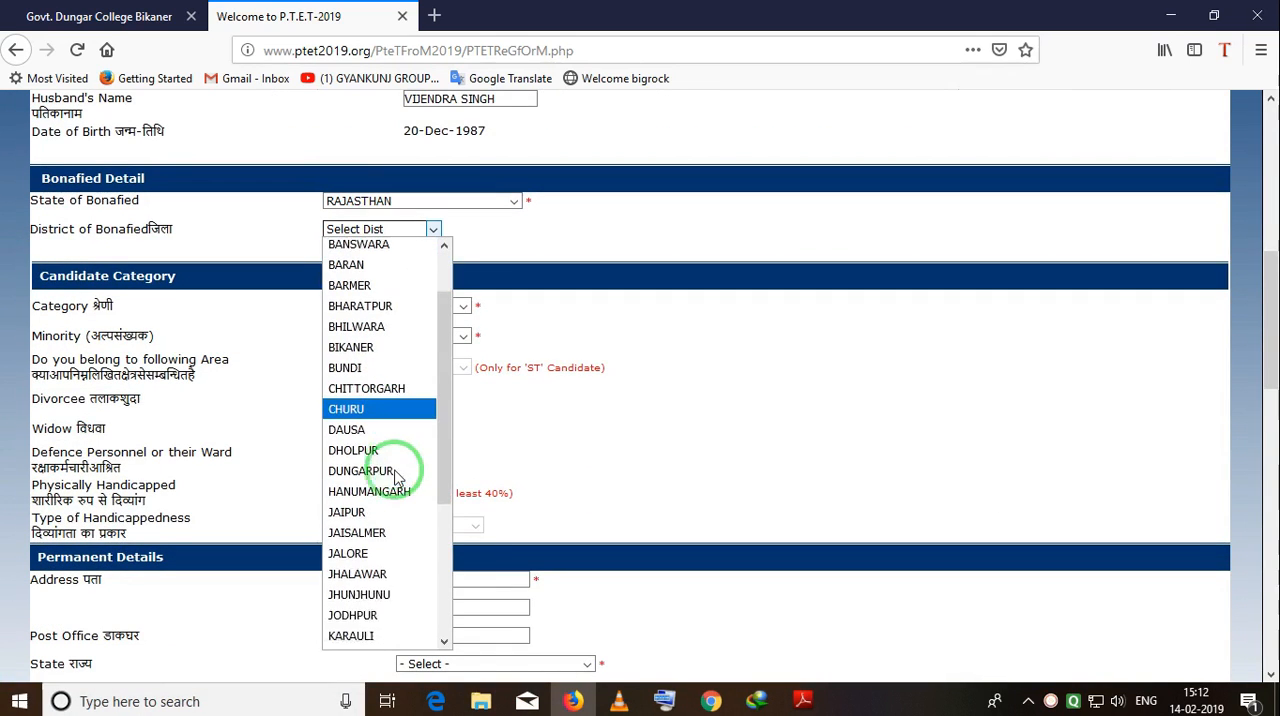
pyautogui.click(376, 590)
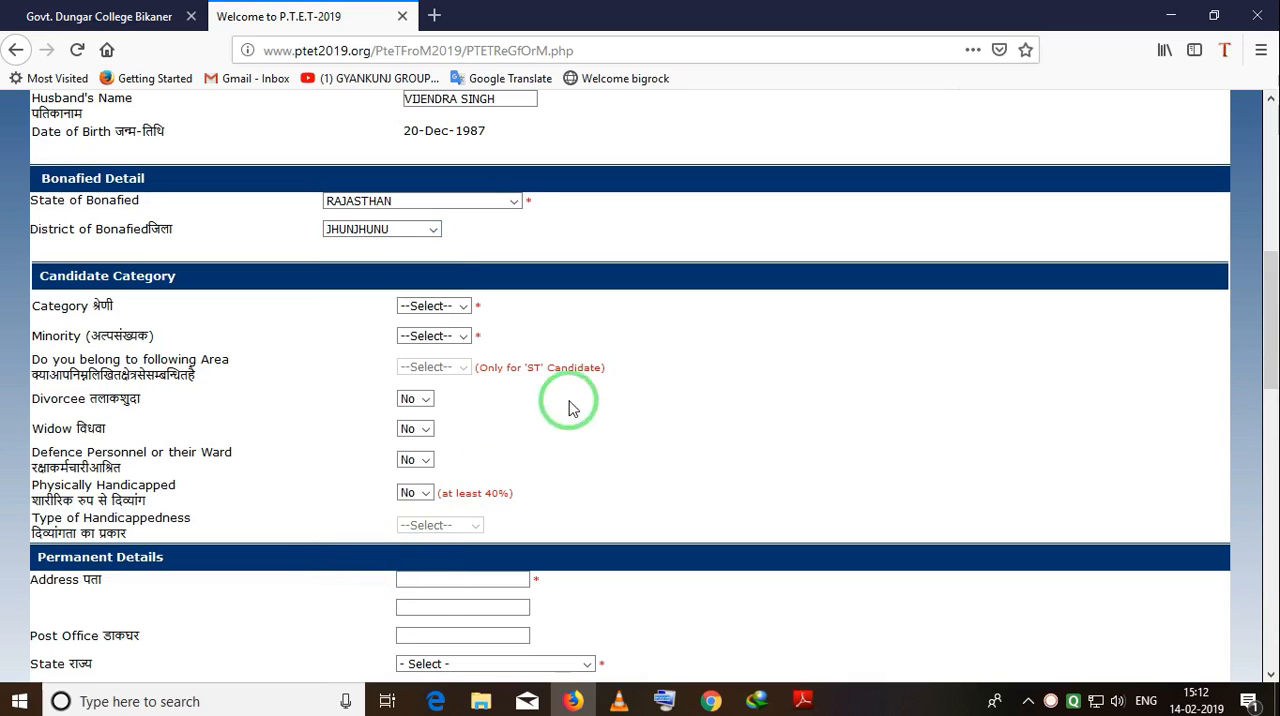
pyautogui.click(463, 308)
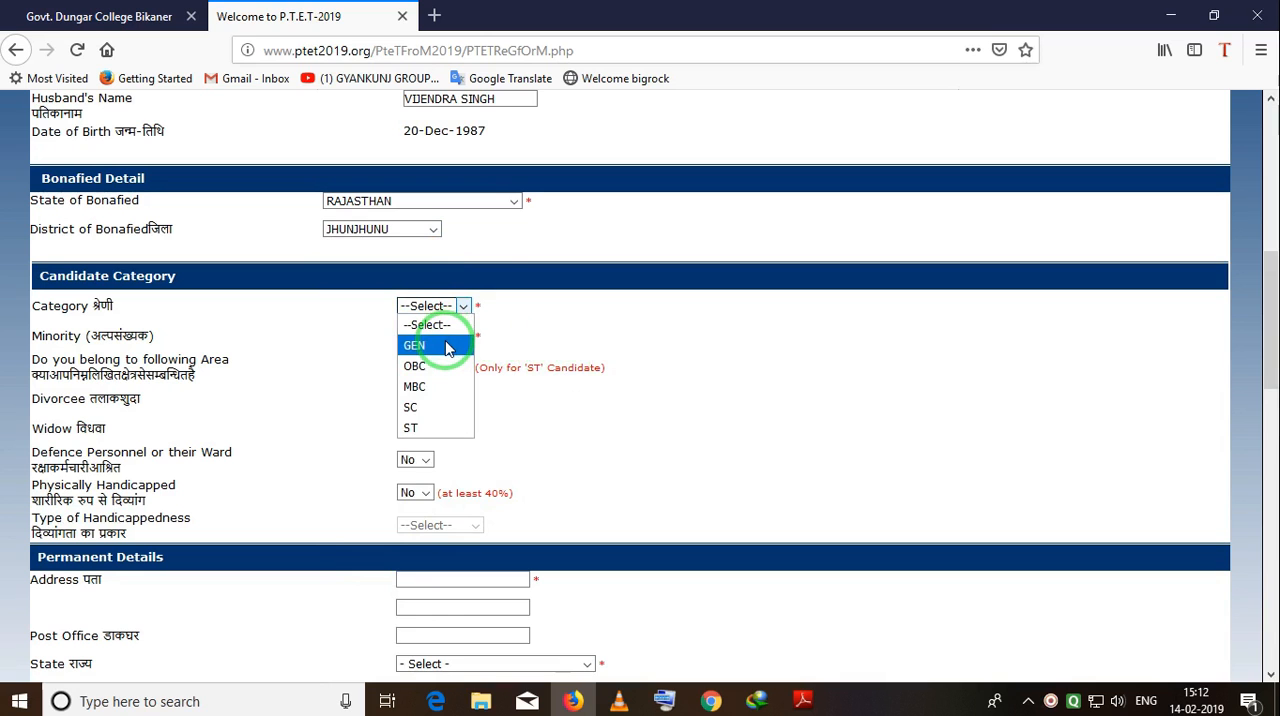
pyautogui.click(575, 248)
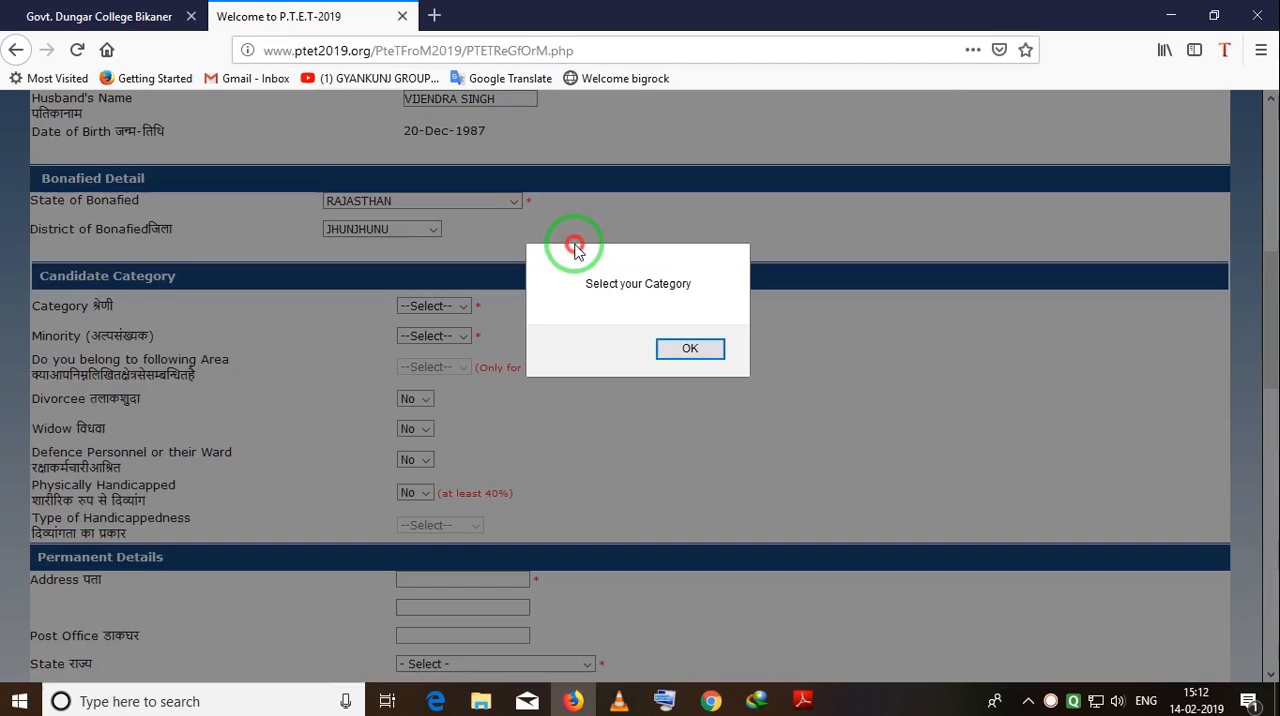
pyautogui.click(694, 348)
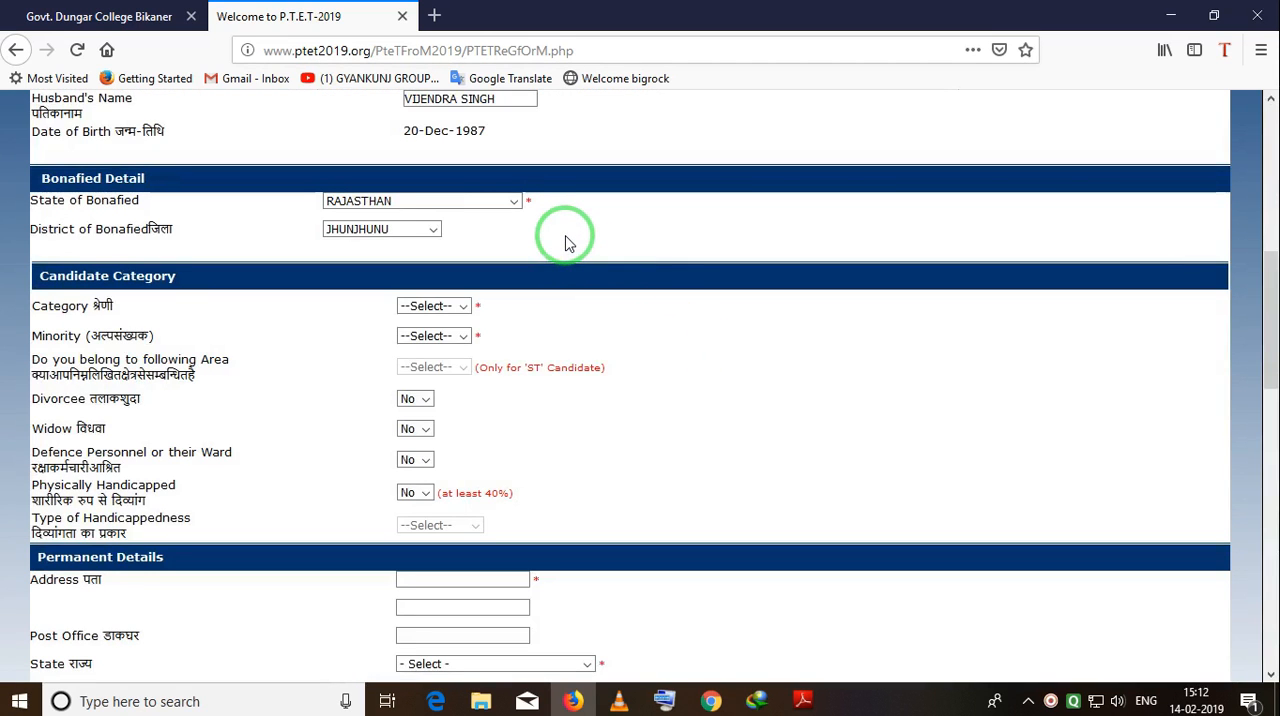
pyautogui.scroll(2, 555, 258)
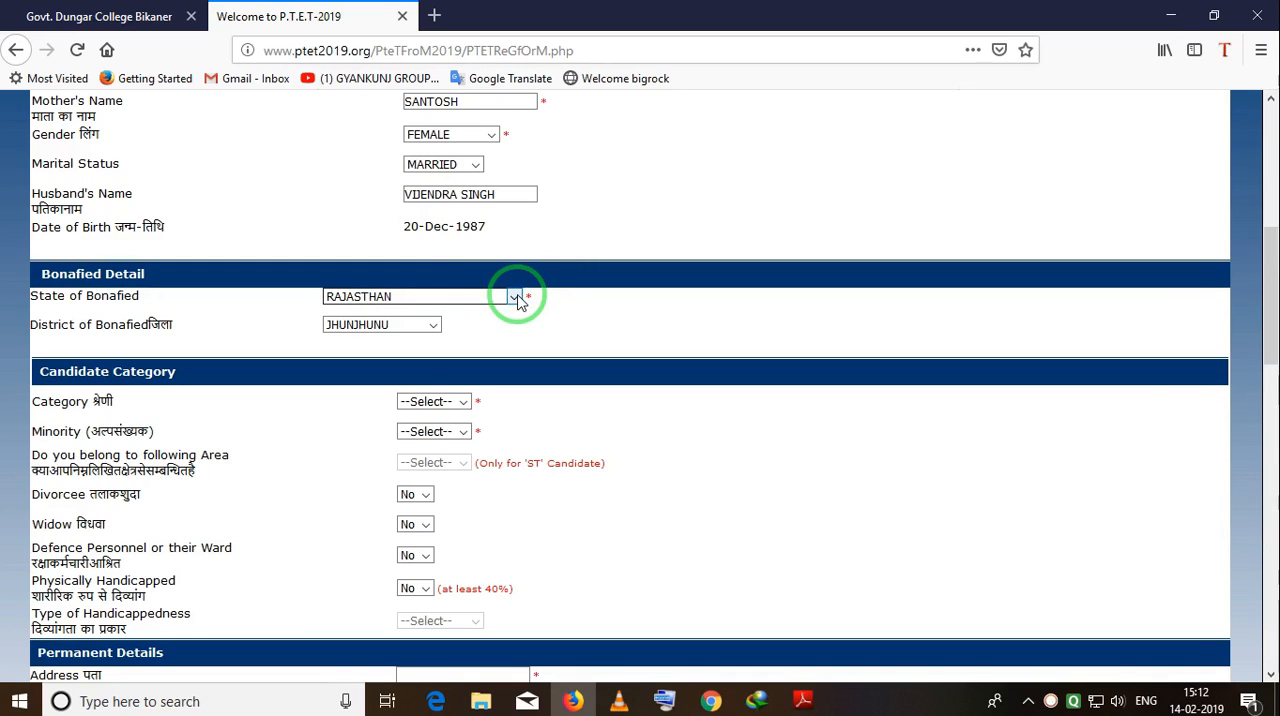
pyautogui.click(437, 404)
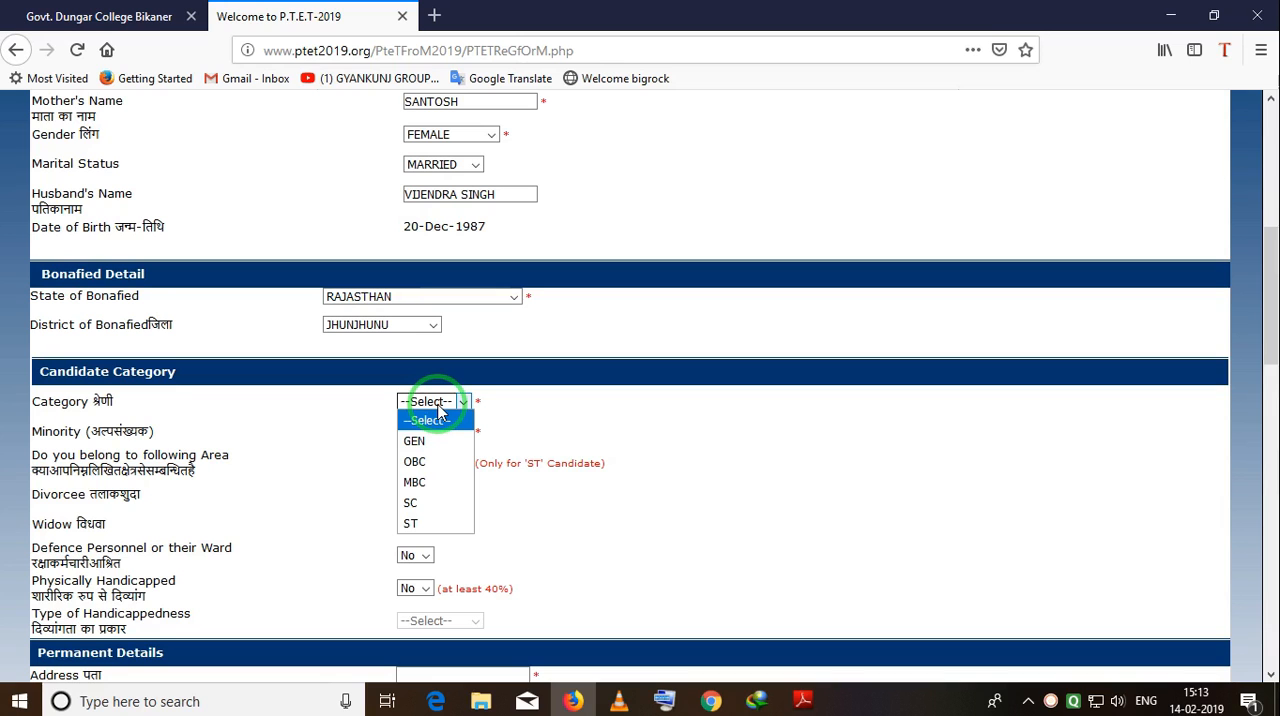
pyautogui.click(490, 358)
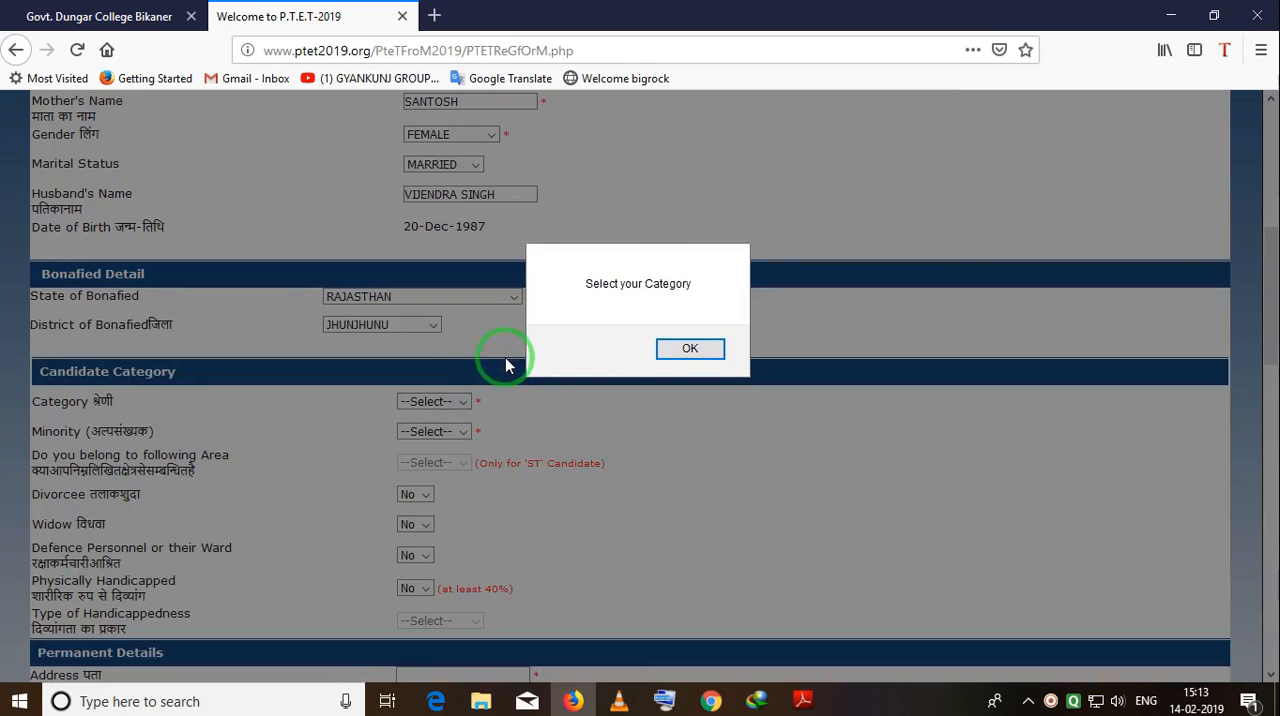
pyautogui.click(700, 366)
# Set the candidate's category to GEN and minority to No.
pyautogui.click(462, 401)
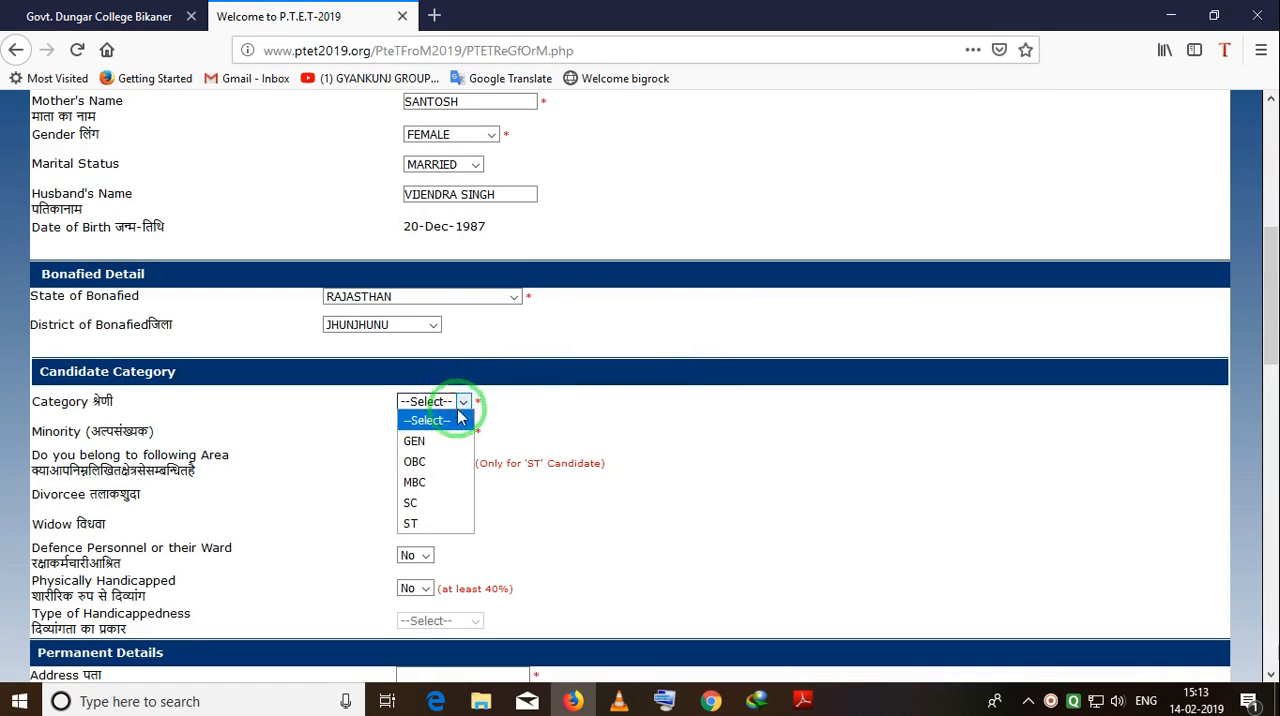
pyautogui.click(418, 441)
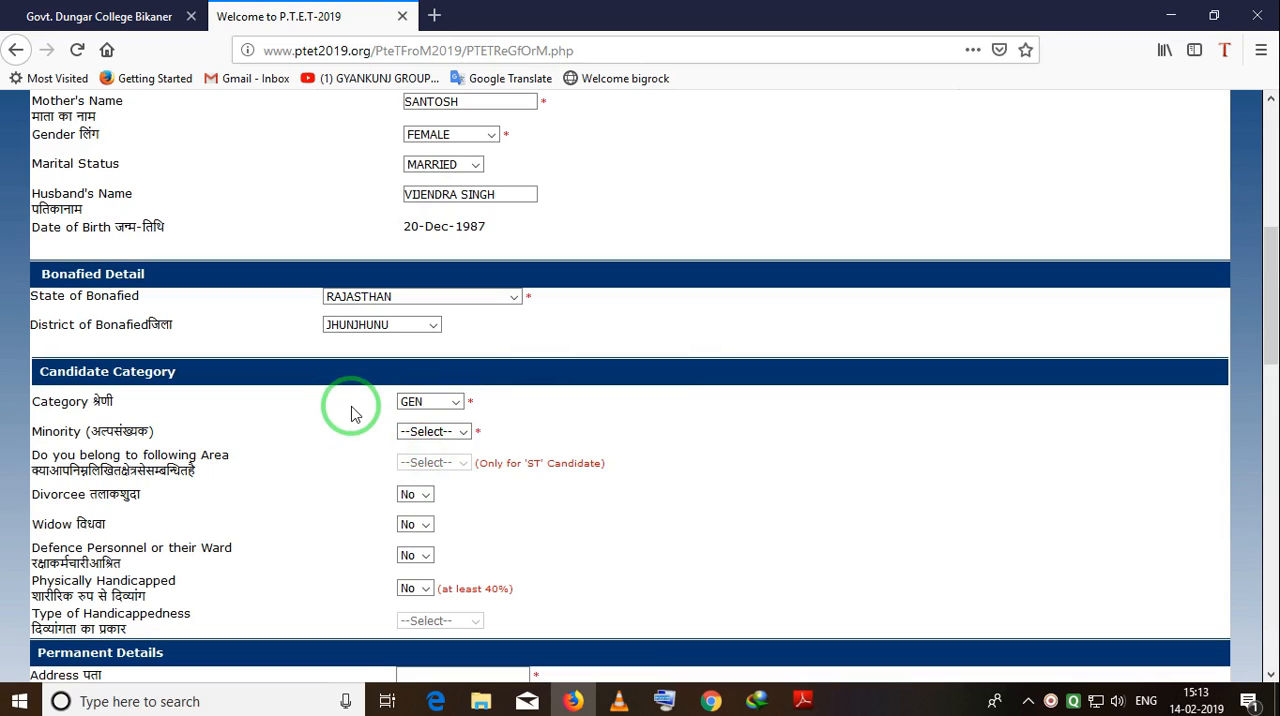
pyautogui.scroll(-2, 351, 413)
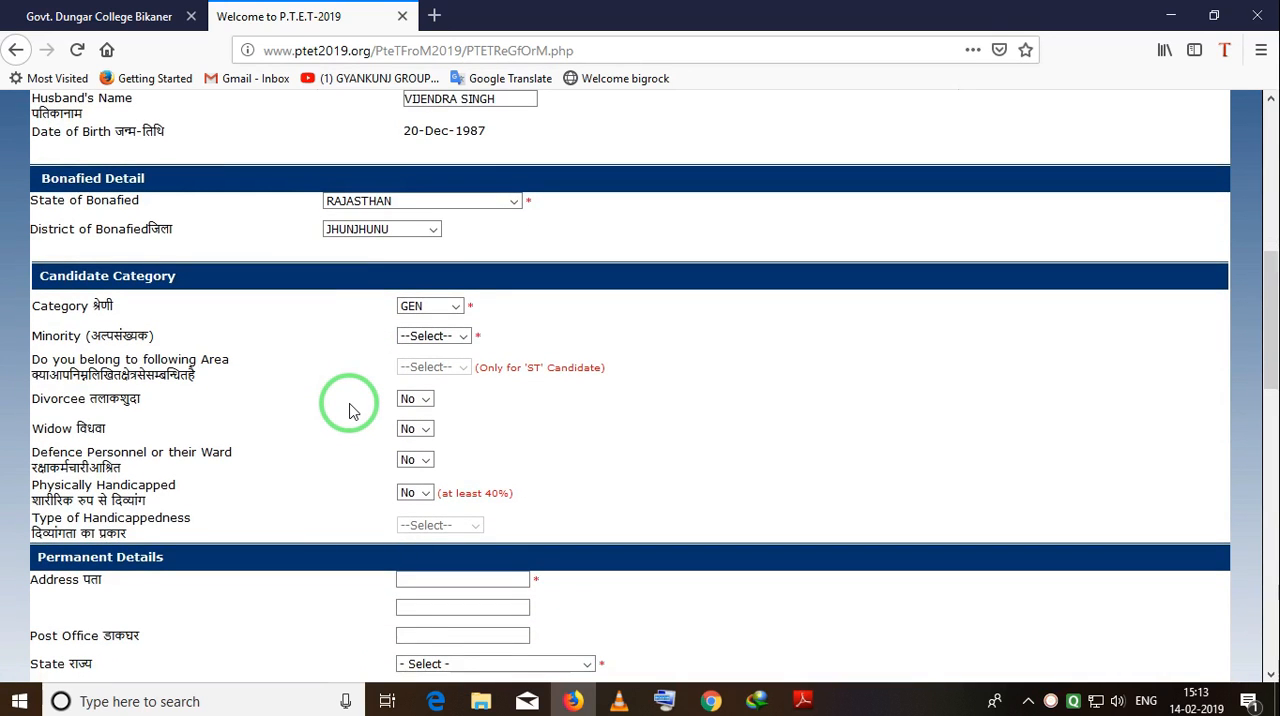
pyautogui.click(474, 341)
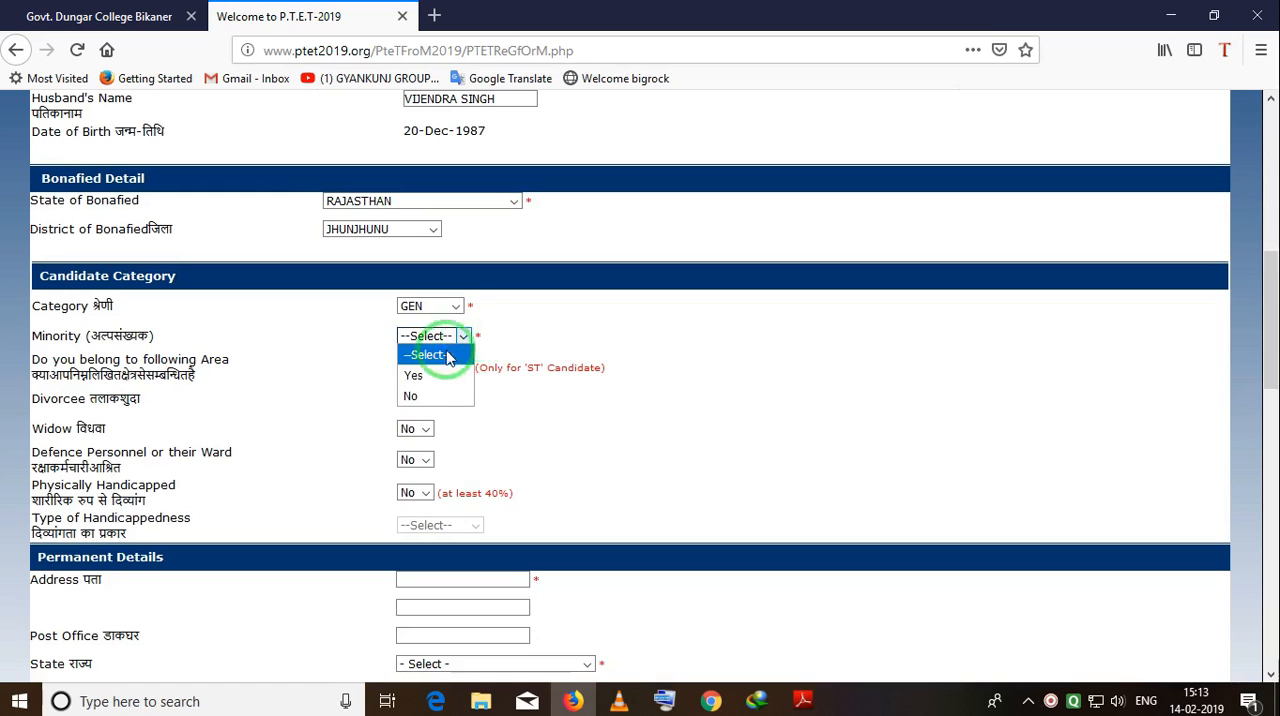
pyautogui.click(432, 397)
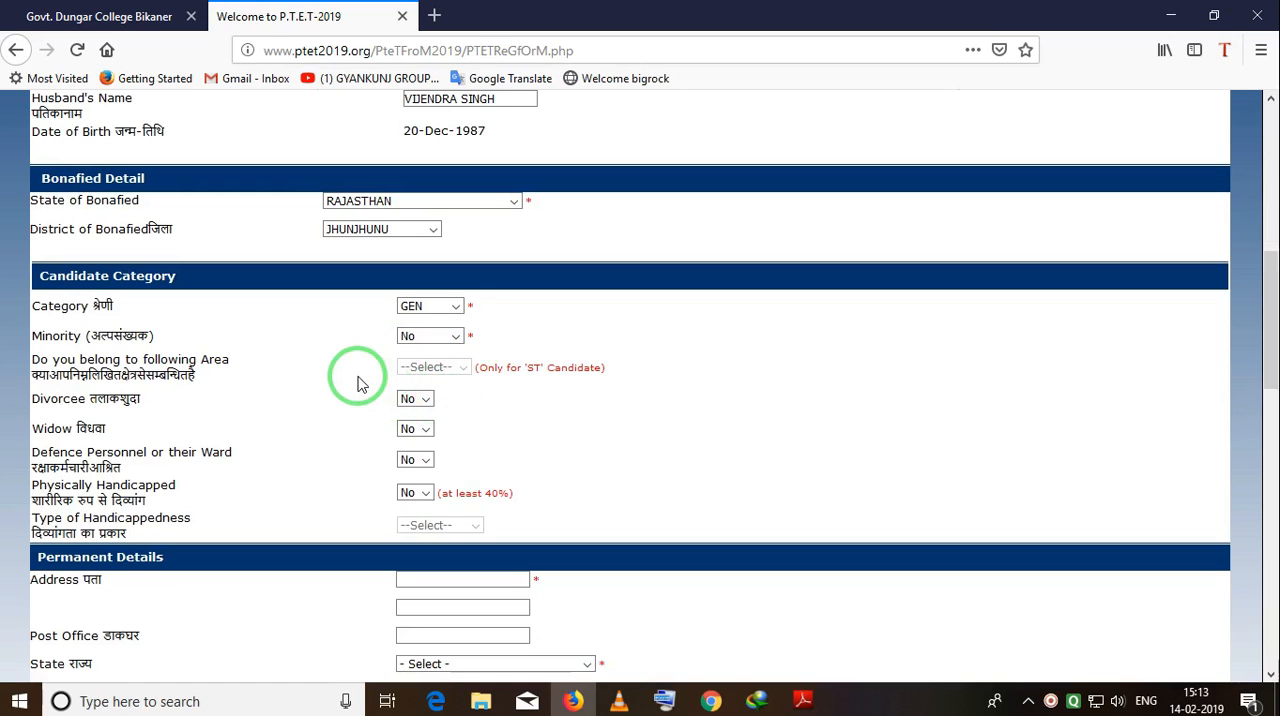
pyautogui.scroll(-2, 360, 383)
pyautogui.click(430, 304)
pyautogui.click(494, 330)
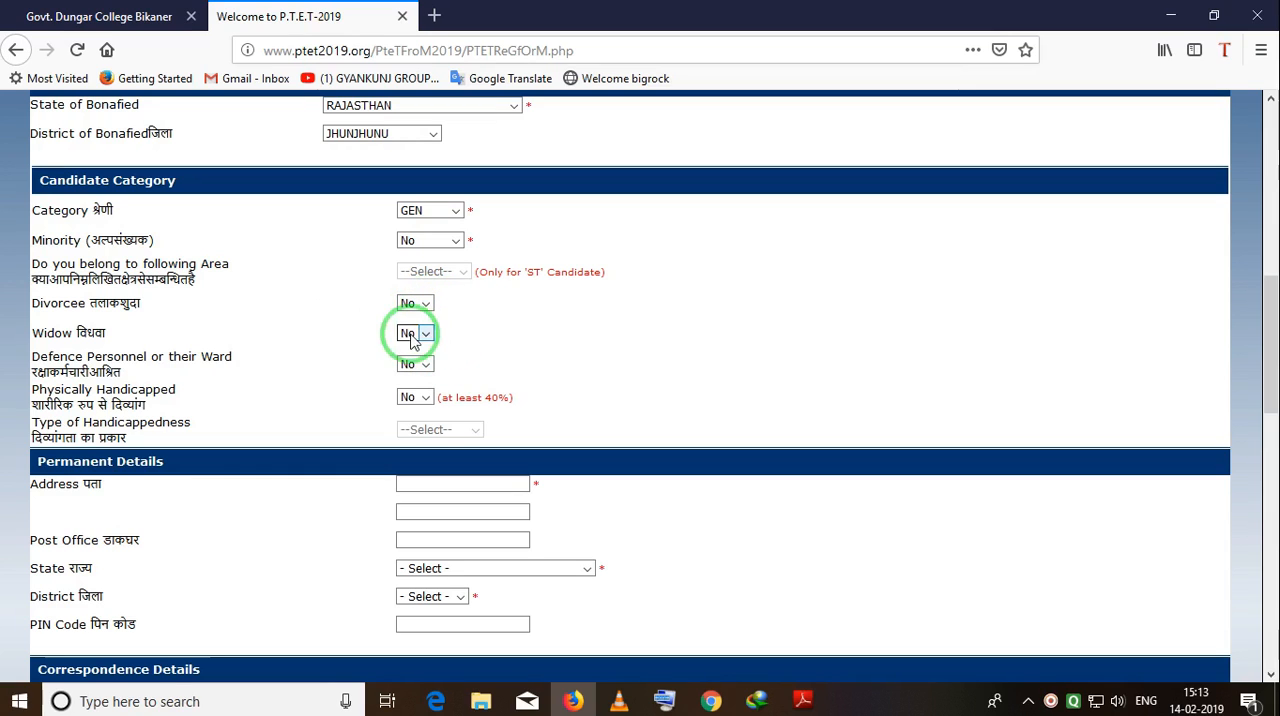
pyautogui.click(466, 330)
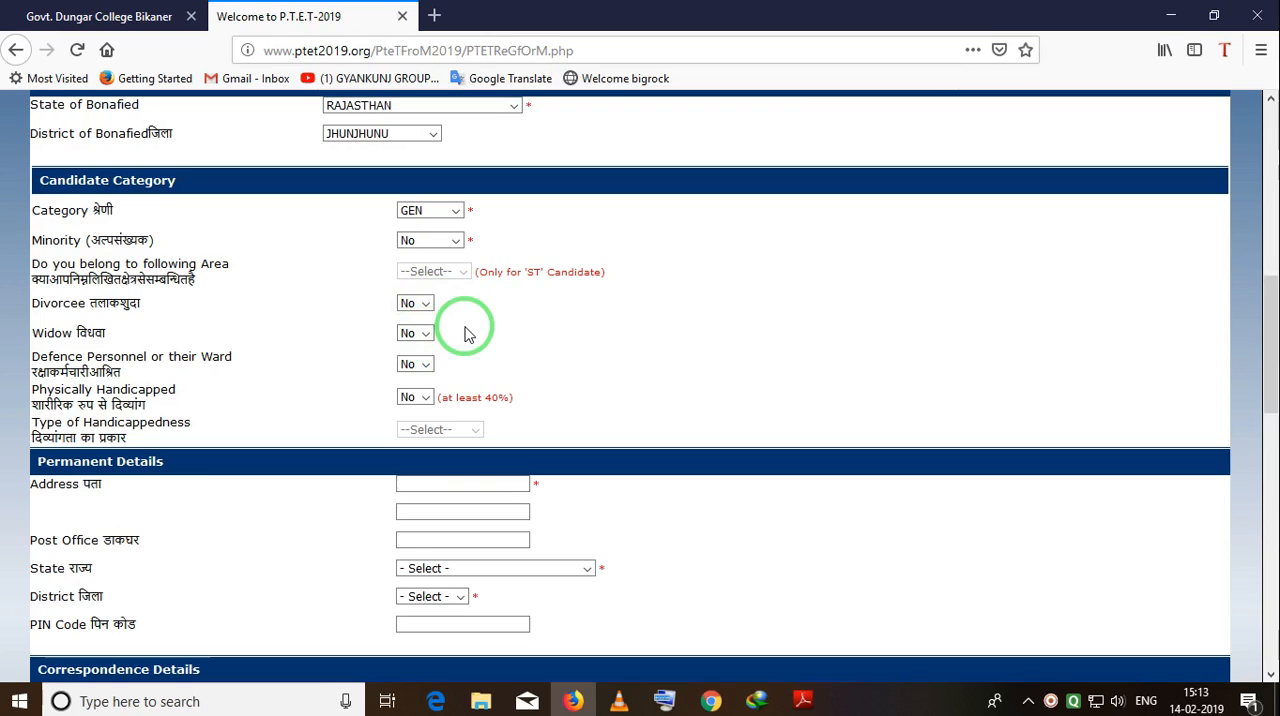
# Fill in the permanent and correspondence address details, including post office, state, district and postal code, plus the contact's e-mail and mobile number.
pyautogui.scroll(-2, 466, 333)
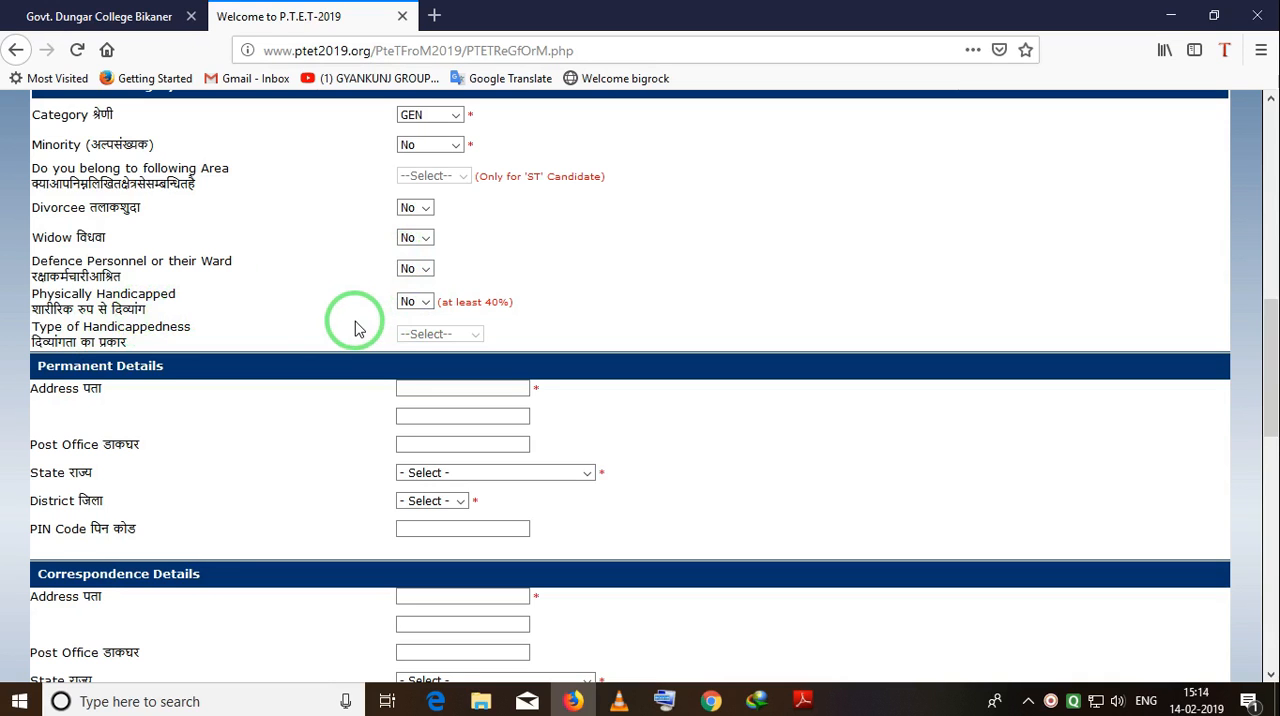
pyautogui.scroll(-2, 355, 328)
pyautogui.click(427, 290)
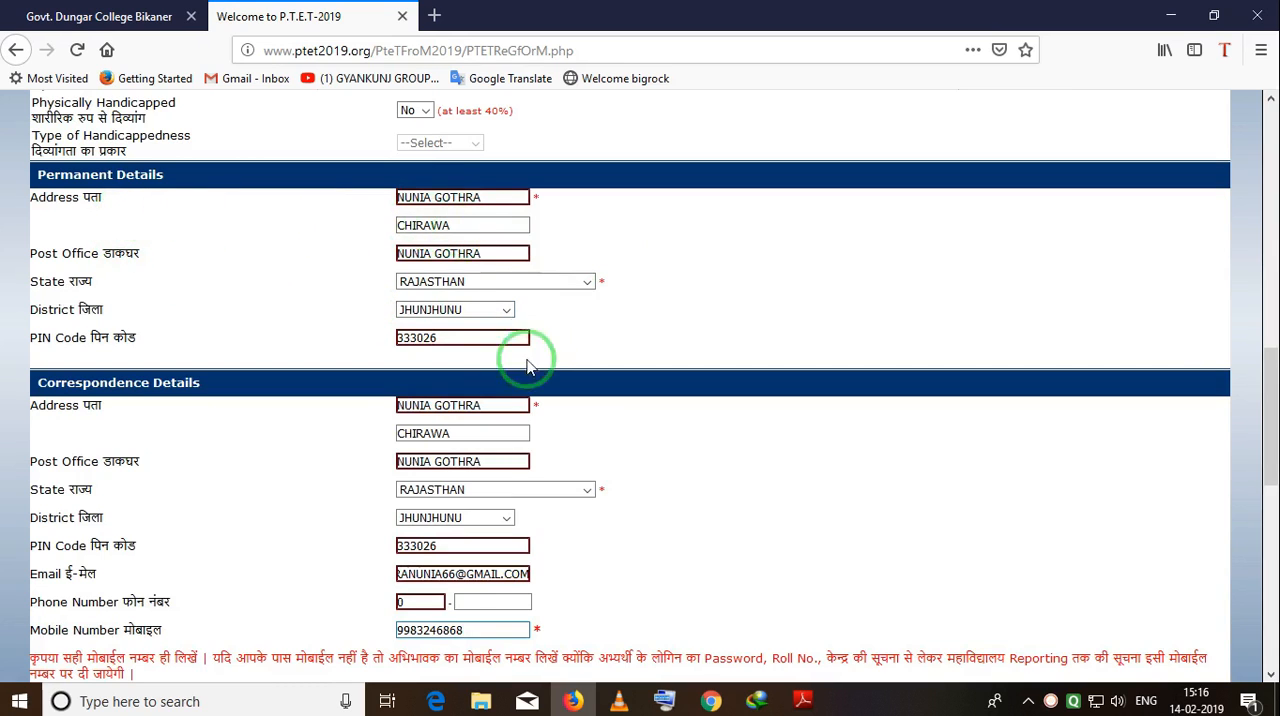
pyautogui.hotkey('ctrl', 'alt', 'd')
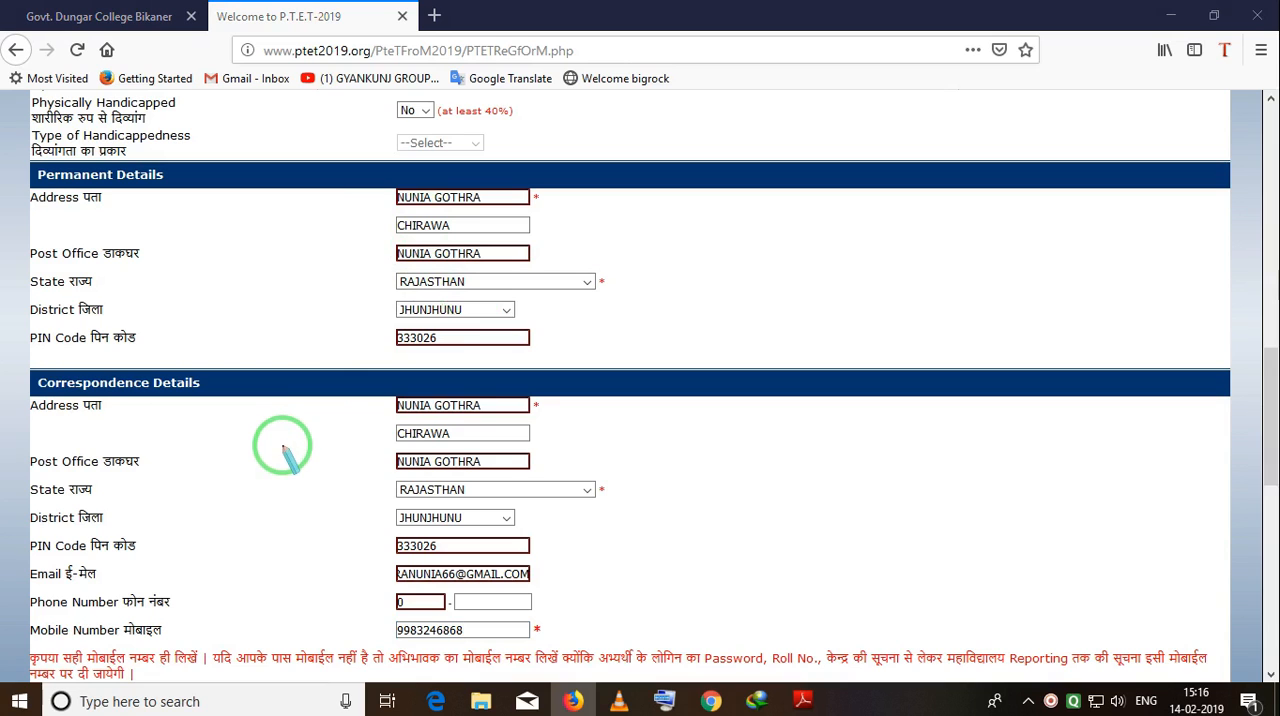
pyautogui.moveTo(368, 390)
pyautogui.mouseDown()
pyautogui.moveTo(383, 508)
pyautogui.moveTo(429, 608)
pyautogui.moveTo(588, 645)
pyautogui.mouseUp()
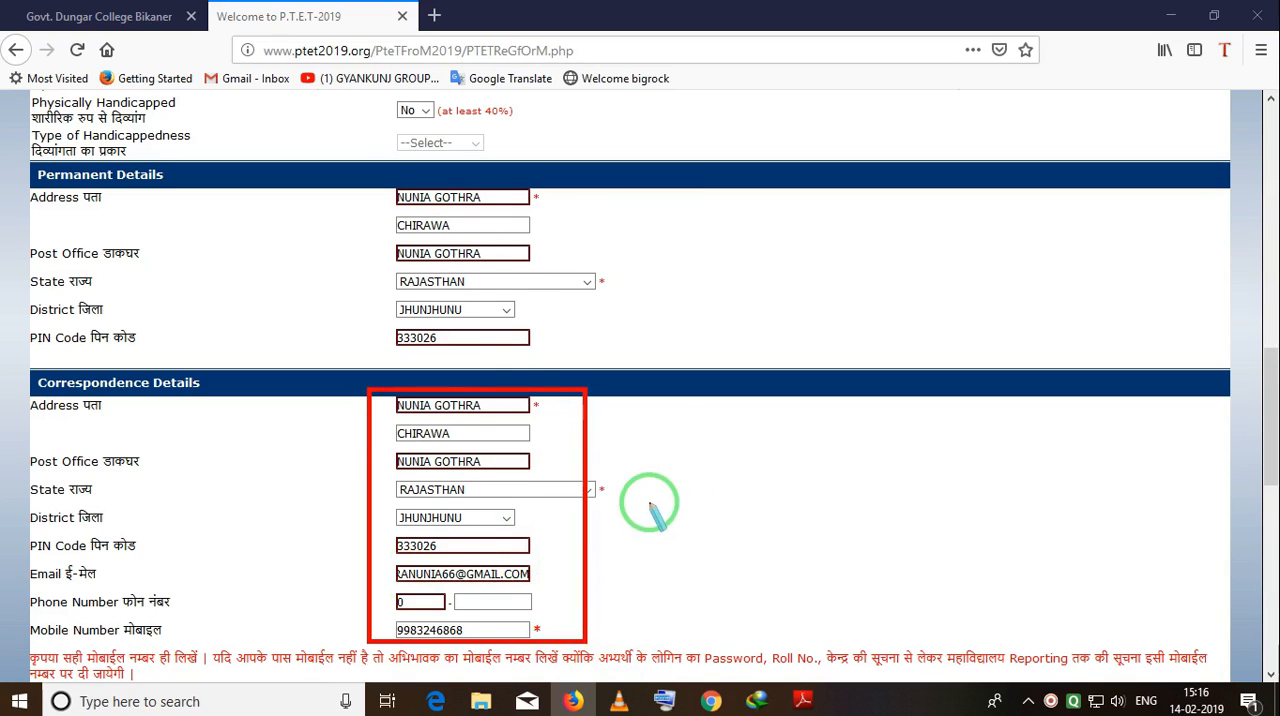
pyautogui.press('Escape')
pyautogui.press('Tab')
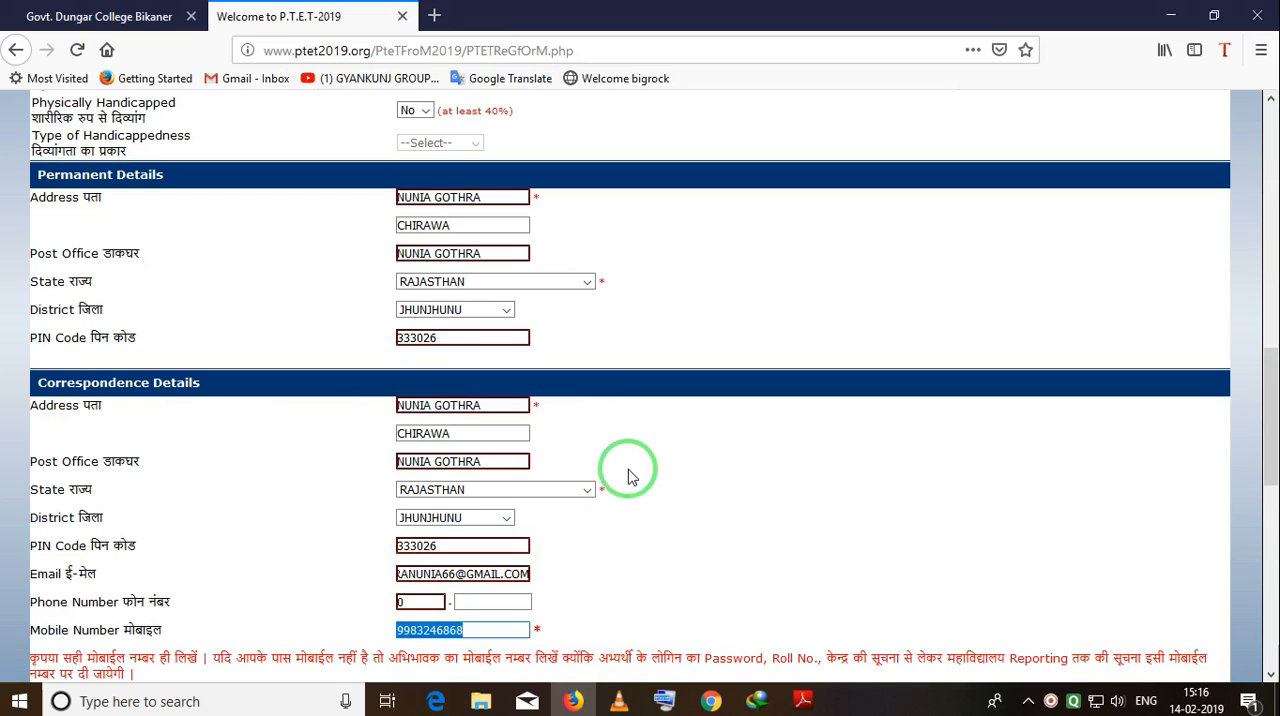
pyautogui.scroll(-4, 629, 465)
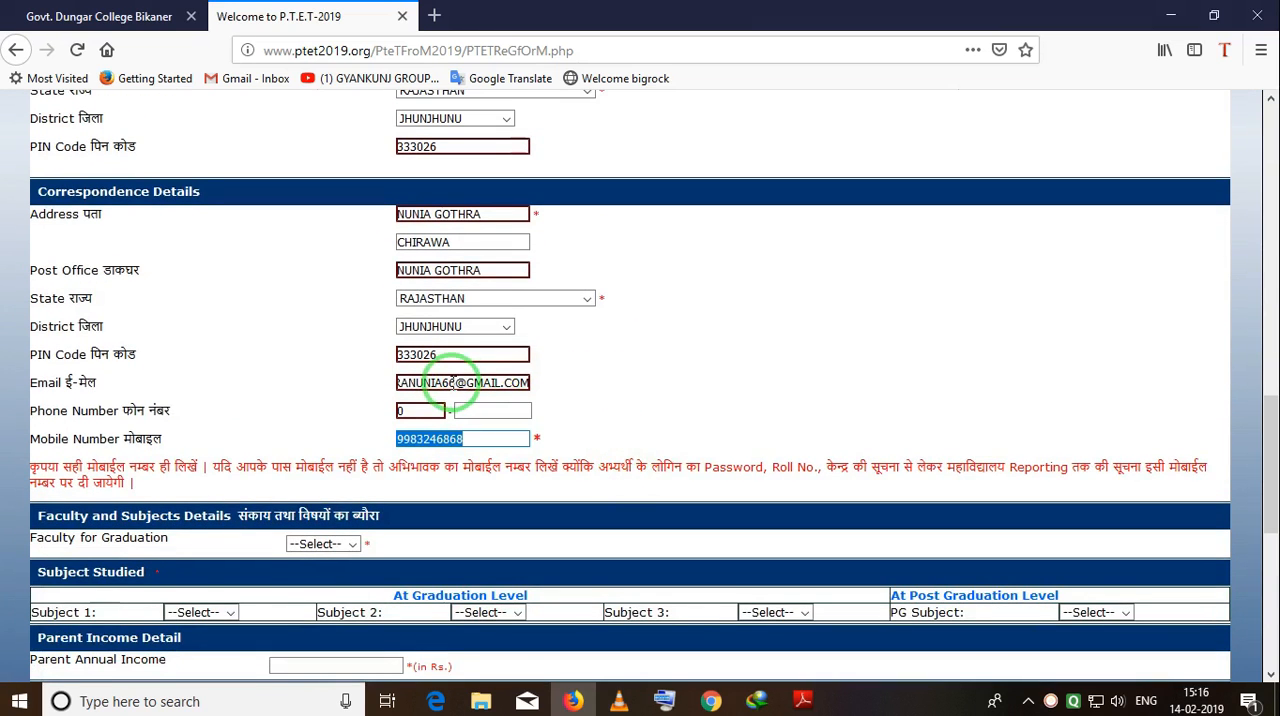
pyautogui.moveTo(388, 364); pyautogui.dragTo(546, 398)
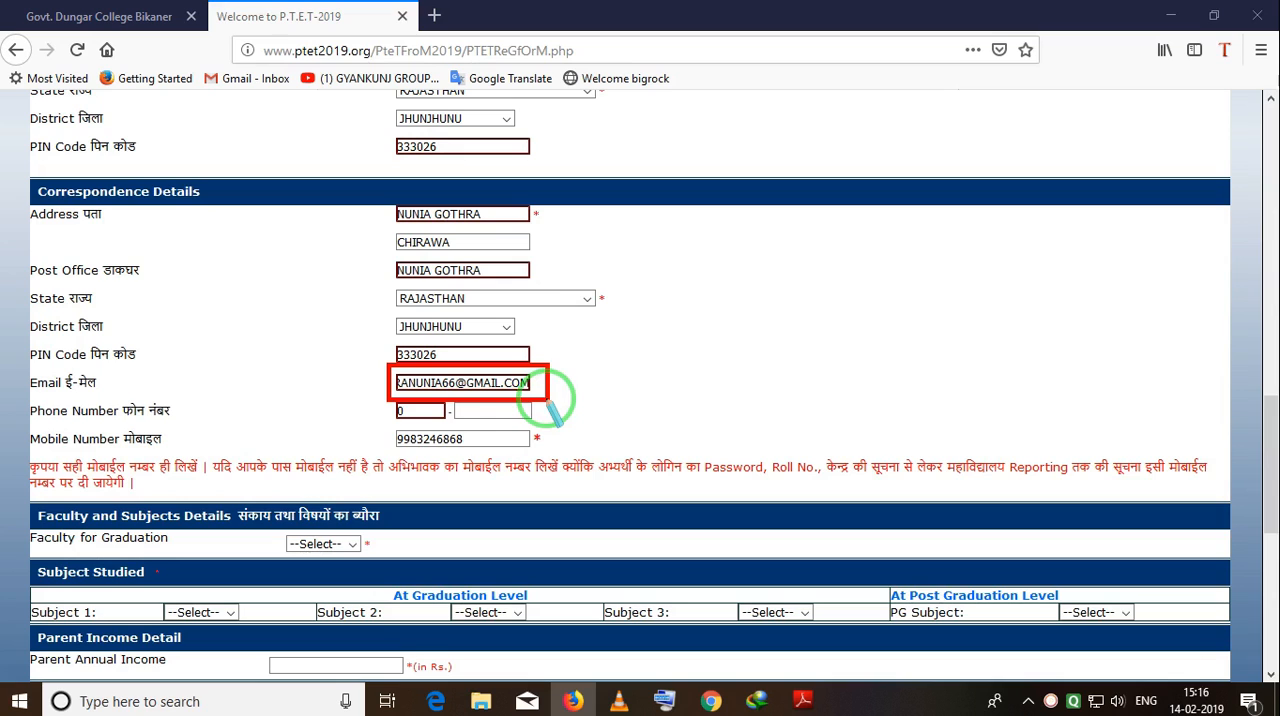
pyautogui.moveTo(382, 418)
pyautogui.mouseDown()
pyautogui.moveTo(405, 462)
pyautogui.moveTo(549, 458)
pyautogui.mouseUp()
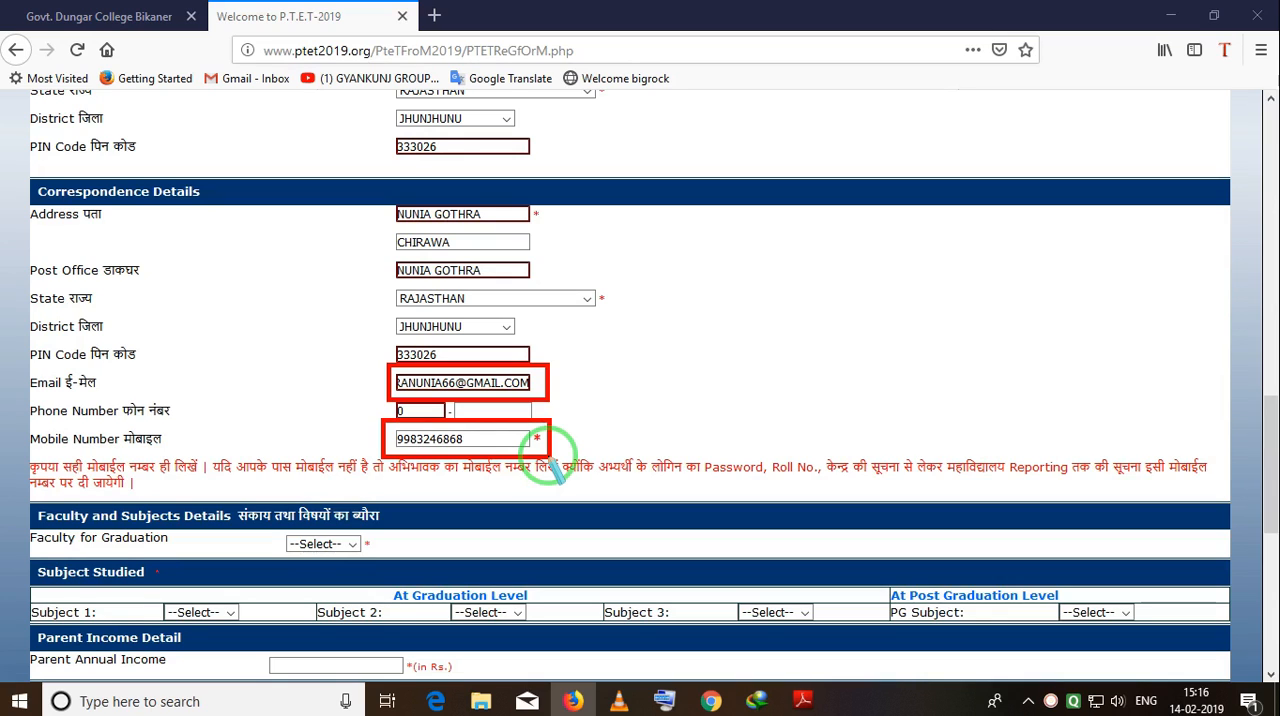
# Set the faculty for graduation to Arts and the graduation class to B.A.
pyautogui.press('Escape')
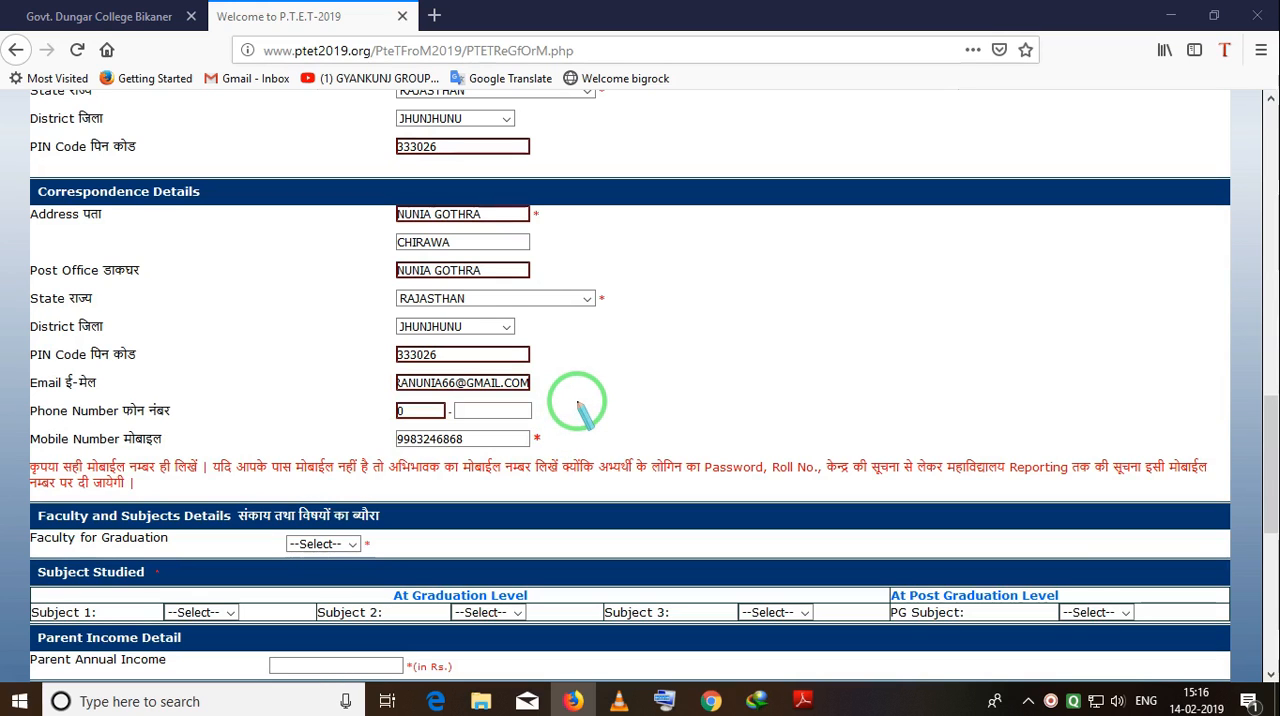
pyautogui.press('Tab')
pyautogui.scroll(-3, 577, 409)
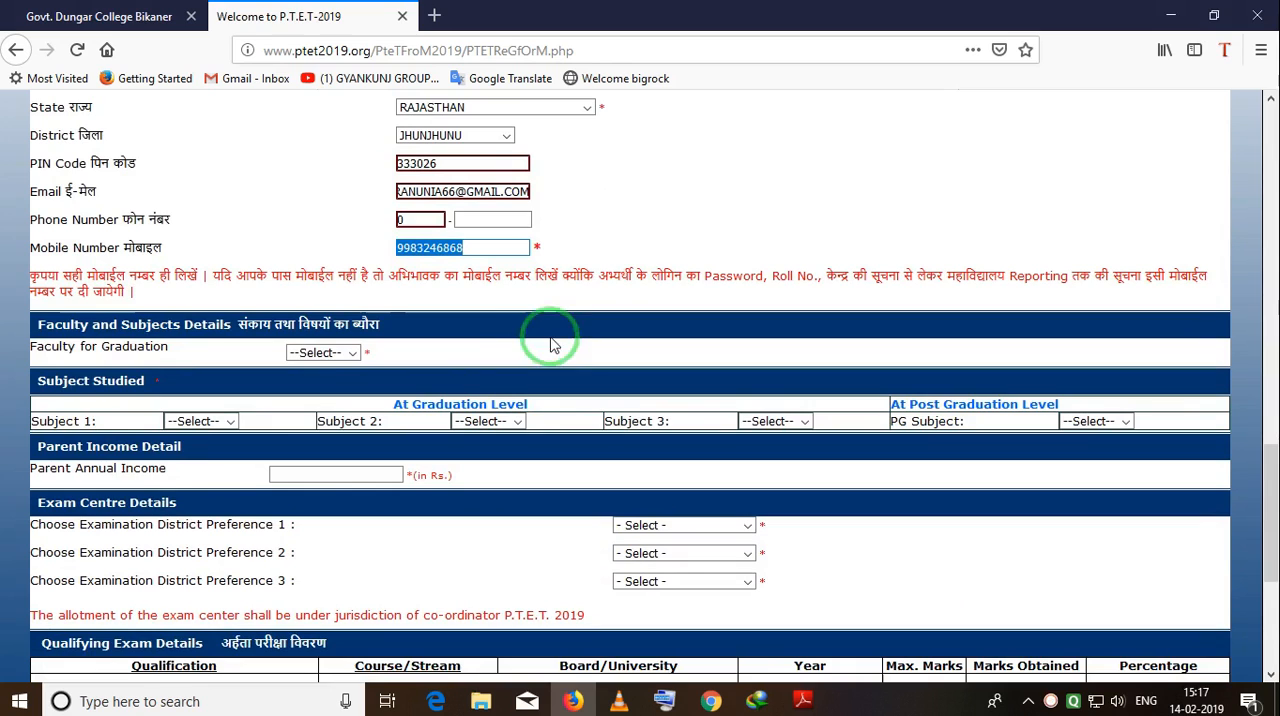
pyautogui.click(356, 352)
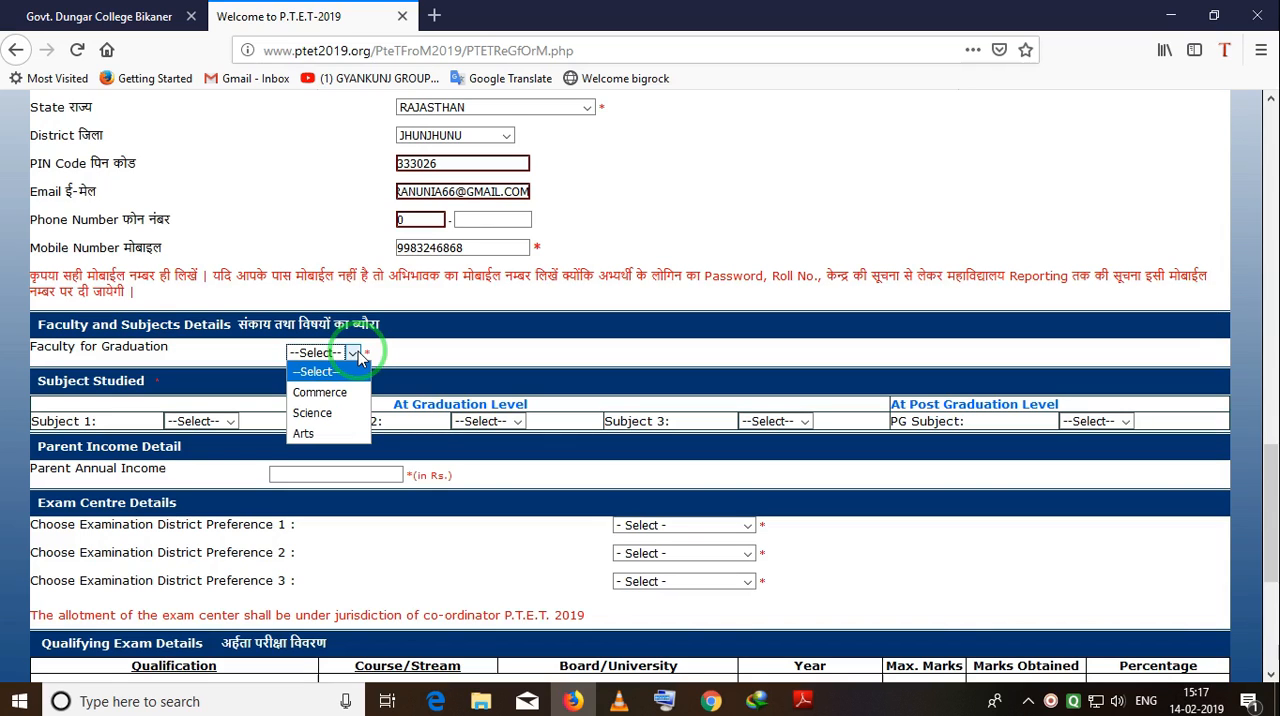
pyautogui.click(302, 438)
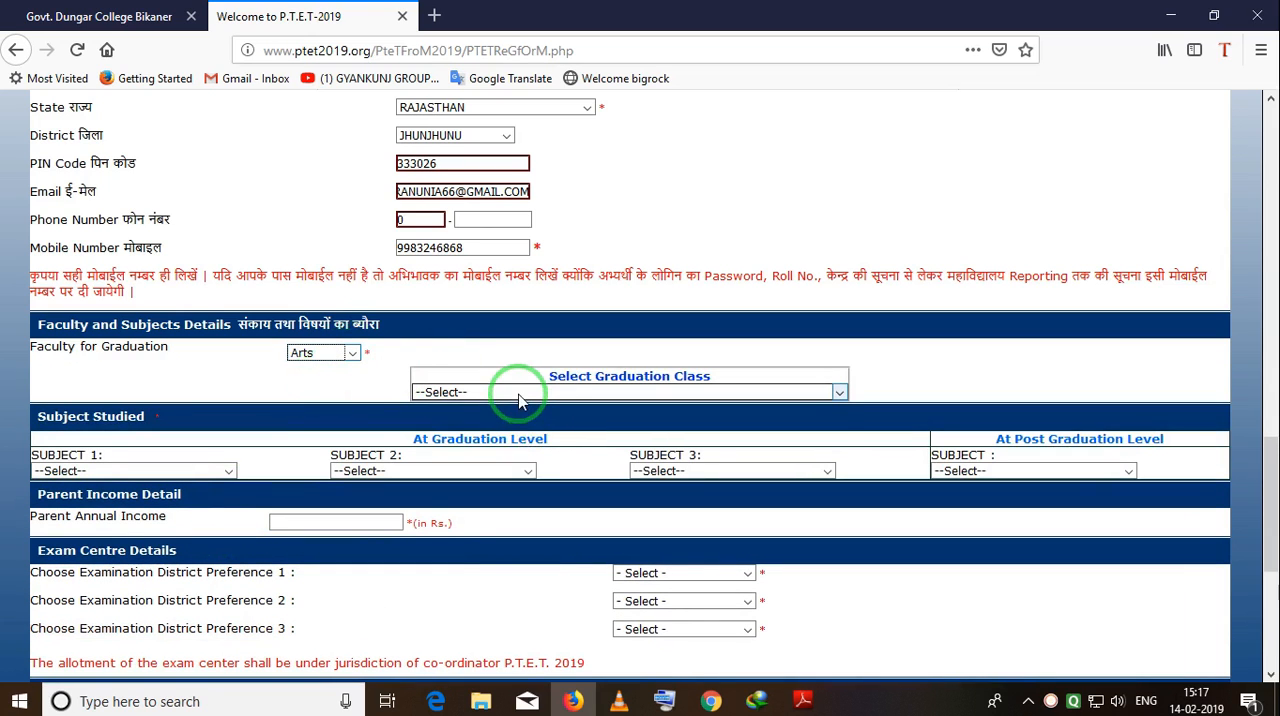
pyautogui.click(518, 394)
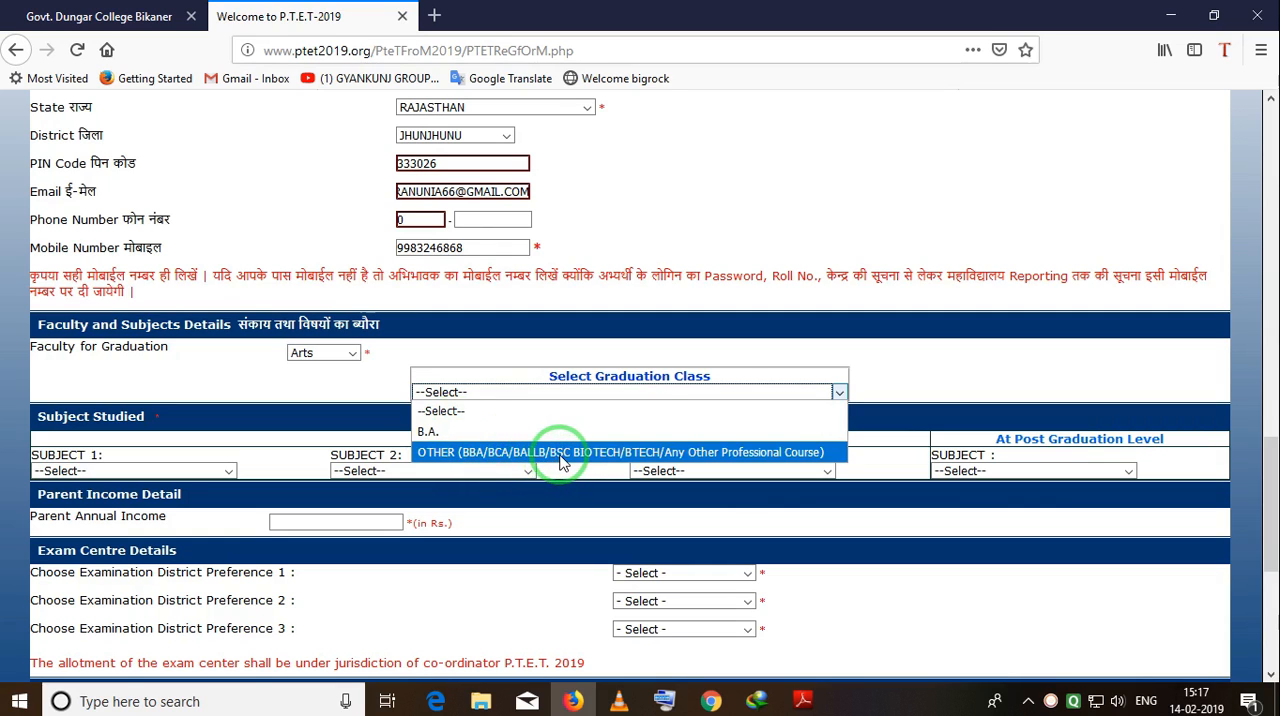
pyautogui.click(438, 432)
# Set the graduation-level subjects to HINDI for Subject 1, HISTORY for Subject 2 and POL.SCIENCE for Subject 3.
pyautogui.scroll(-3, 360, 410)
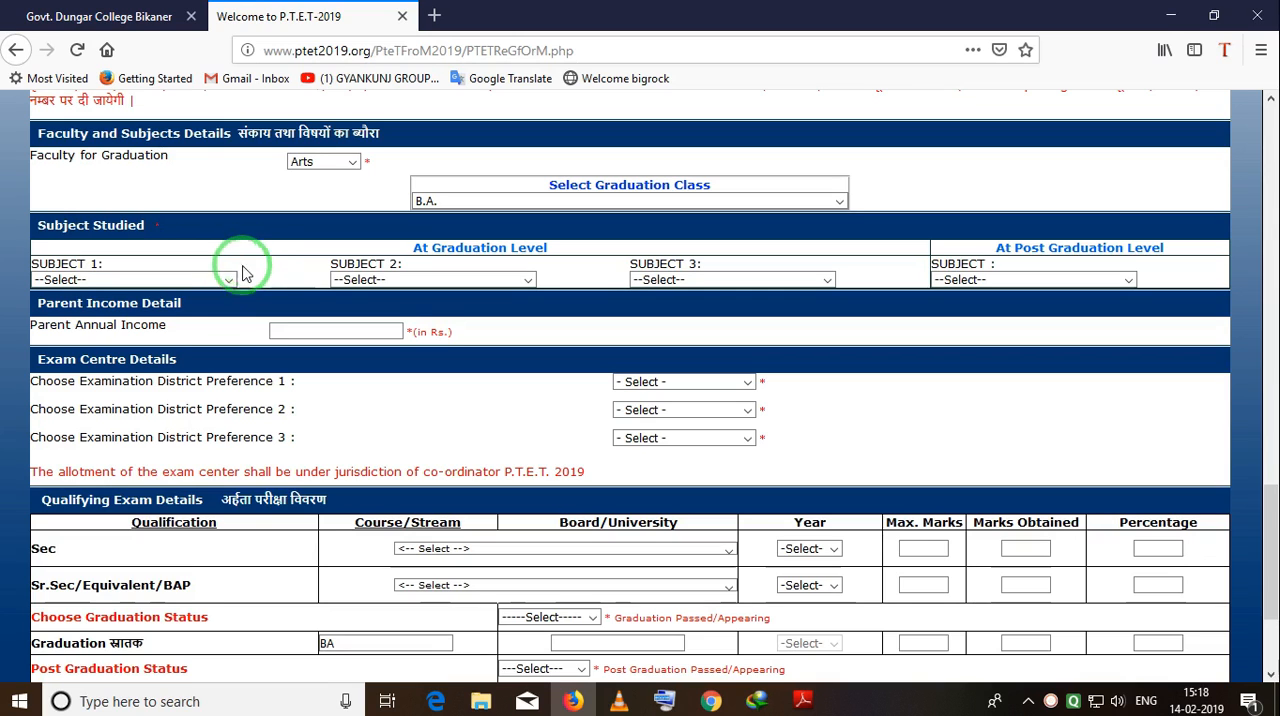
pyautogui.click(229, 279)
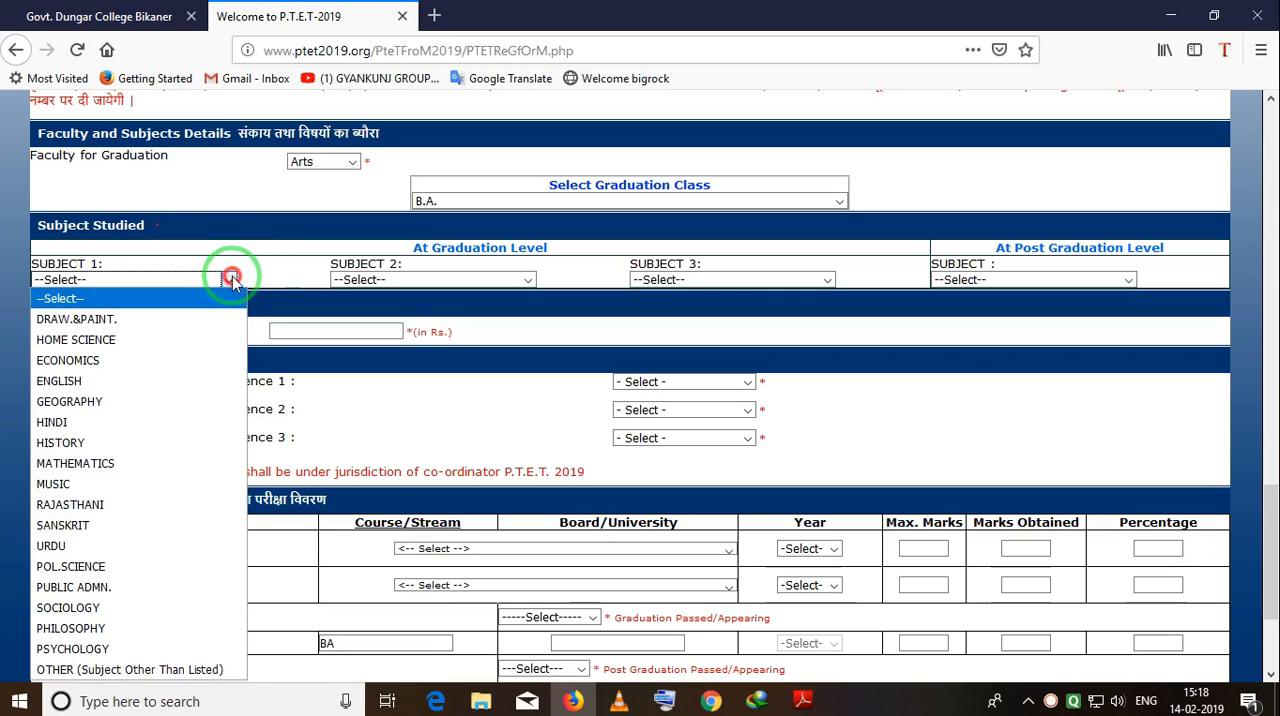
pyautogui.click(97, 424)
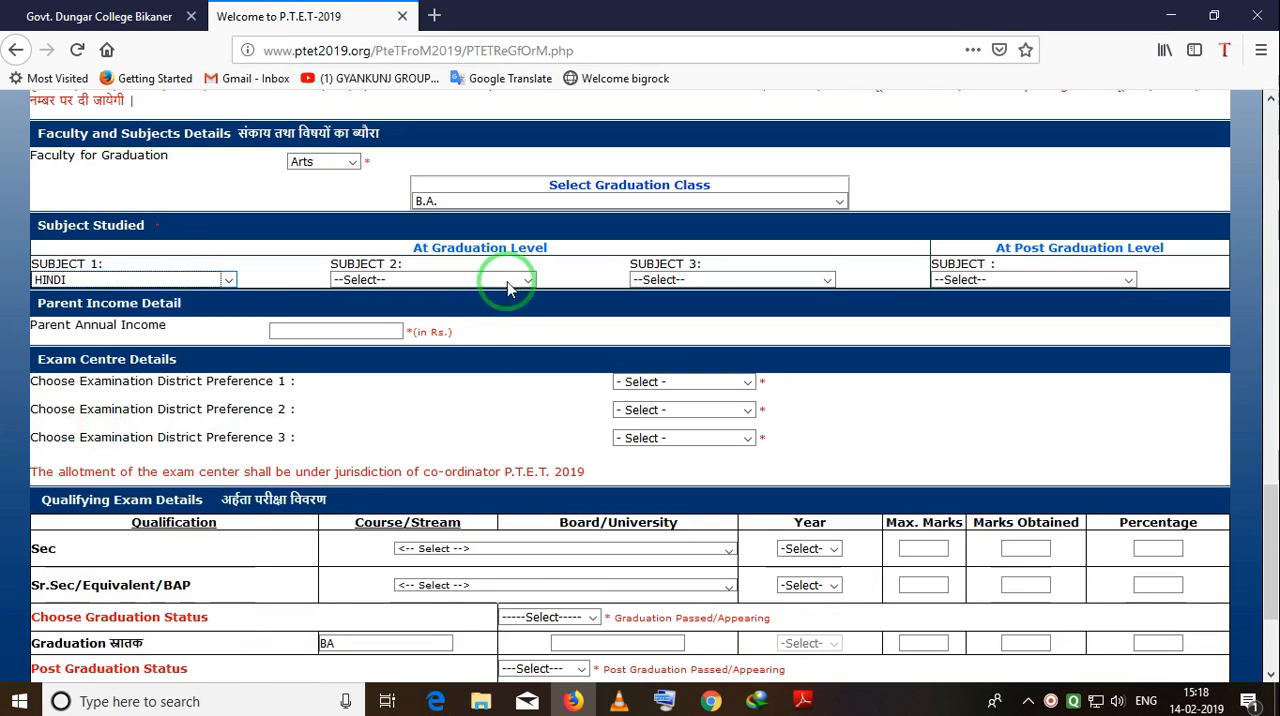
pyautogui.click(505, 279)
pyautogui.click(377, 440)
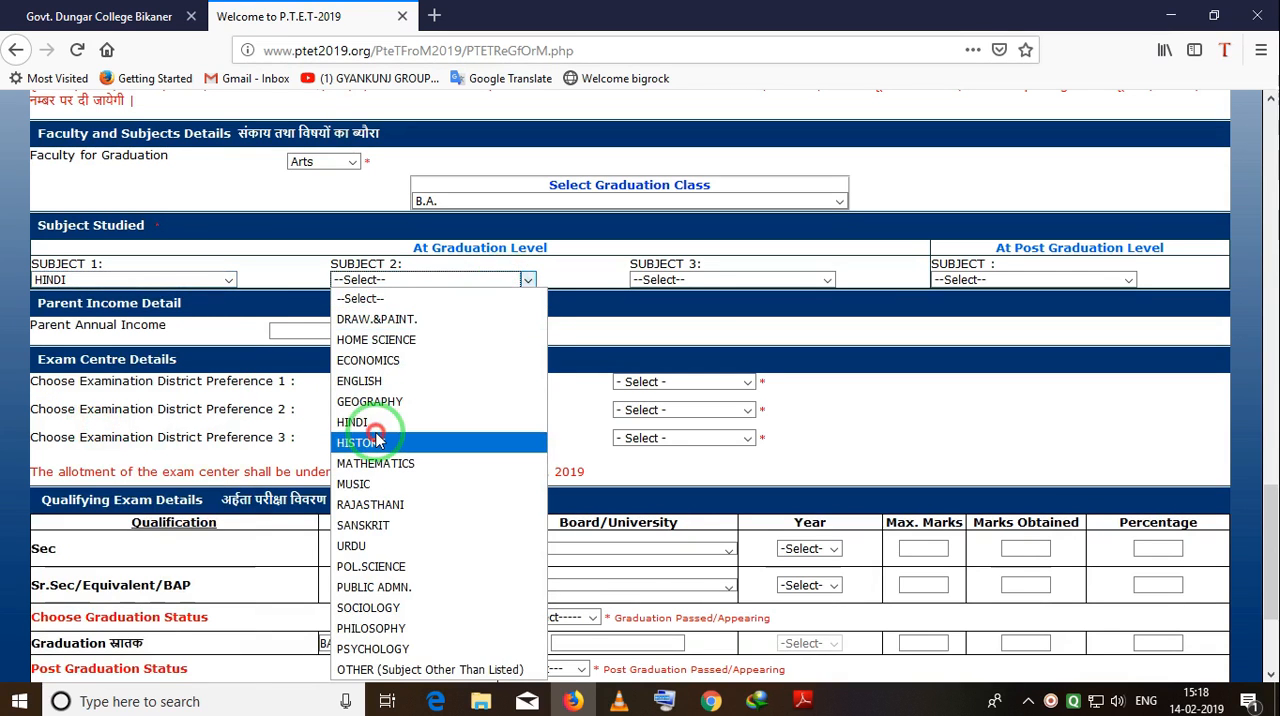
pyautogui.click(768, 279)
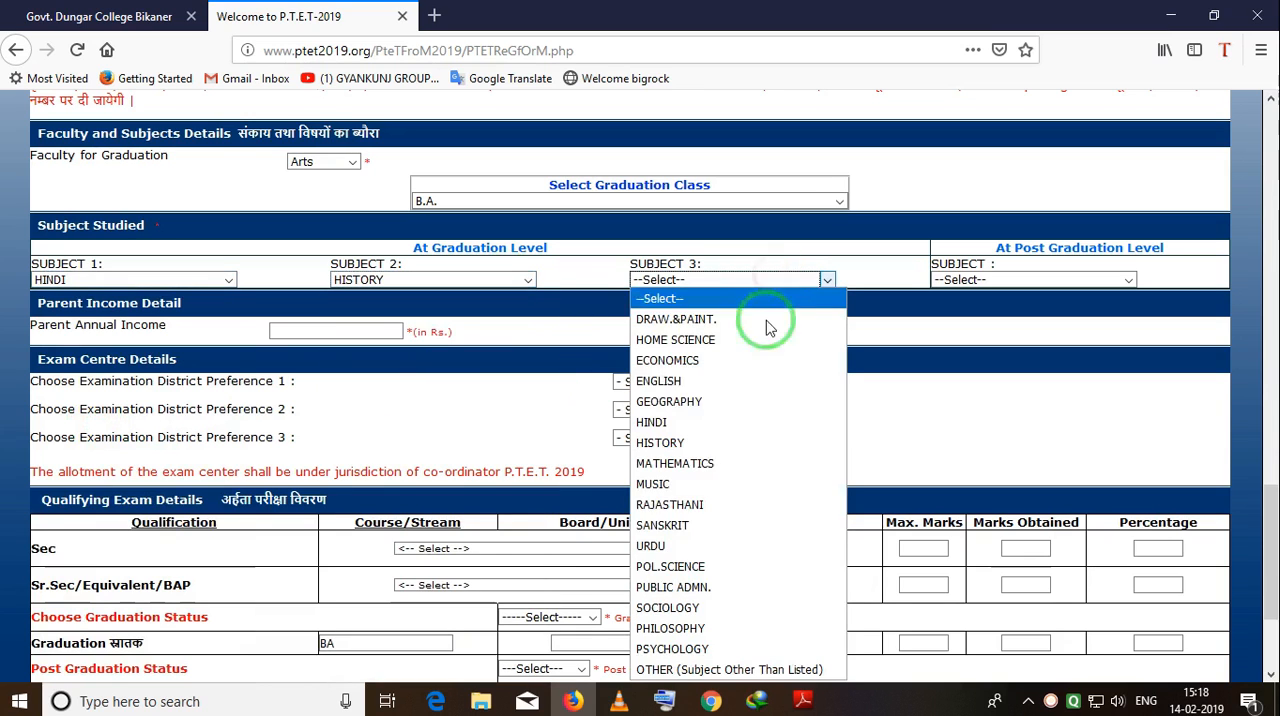
pyautogui.click(704, 566)
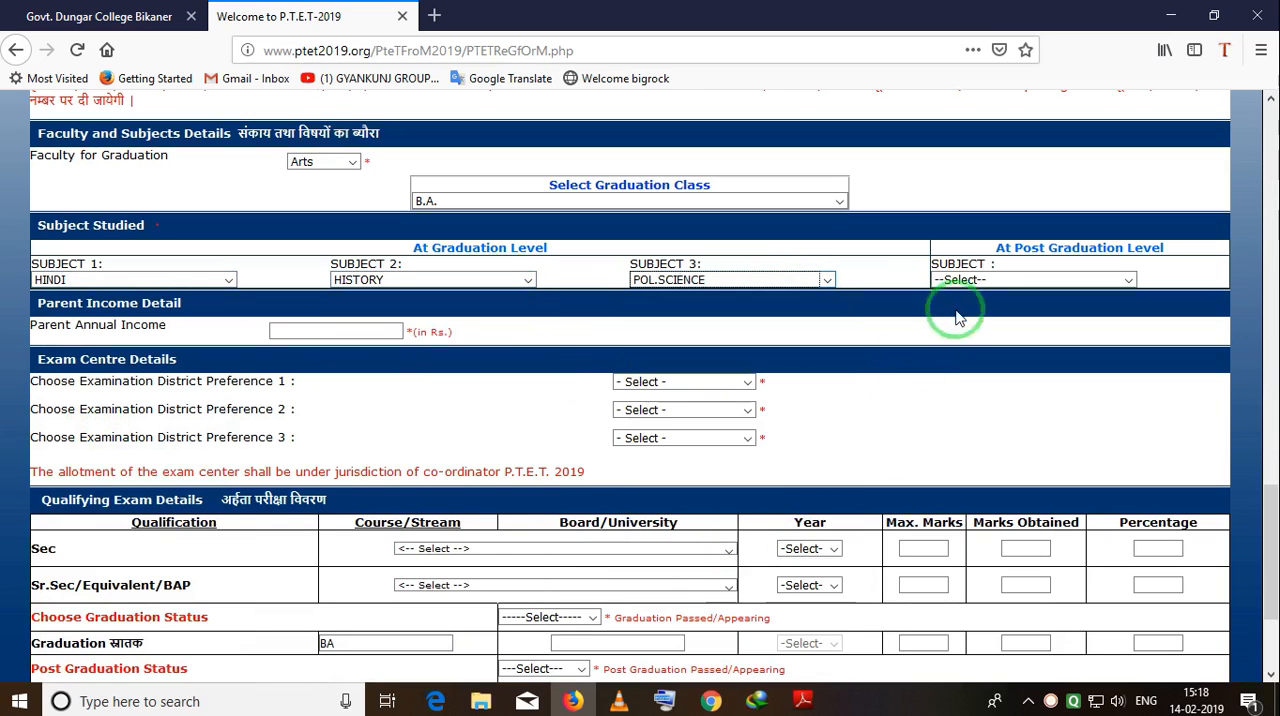
# Set the subject studied at post graduation level to HINDI.
pyautogui.click(990, 286)
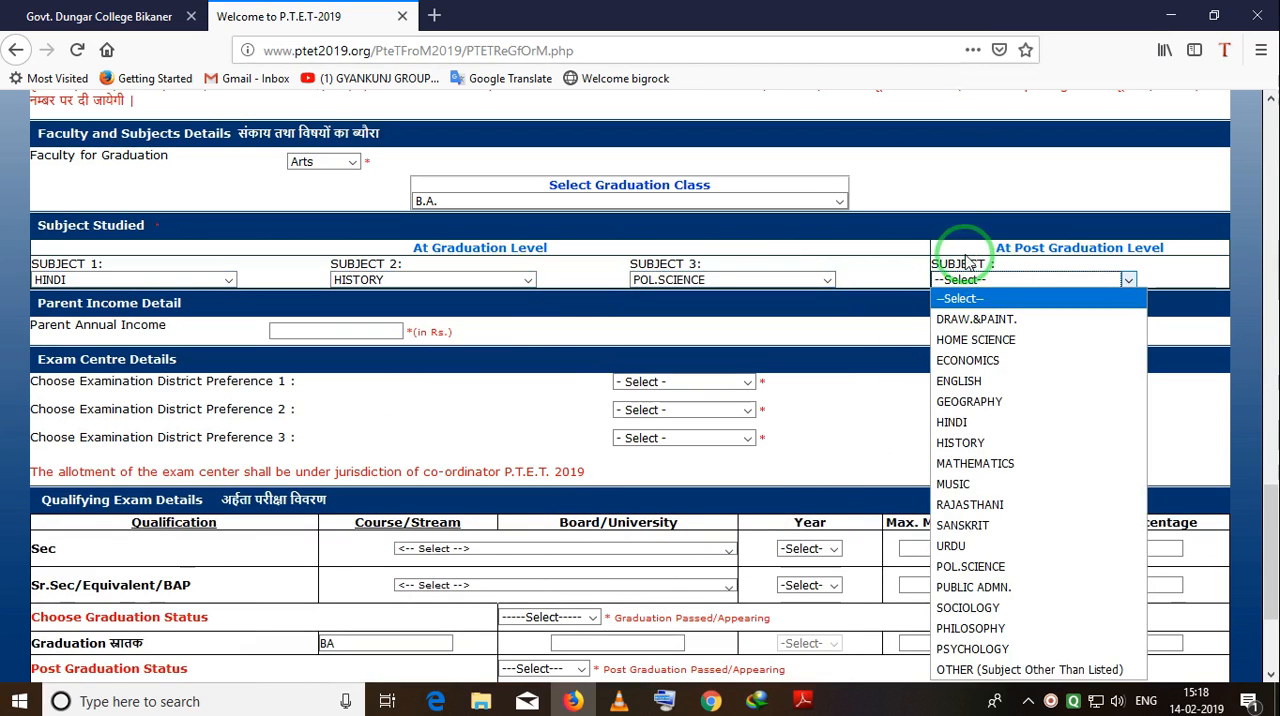
pyautogui.click(963, 255)
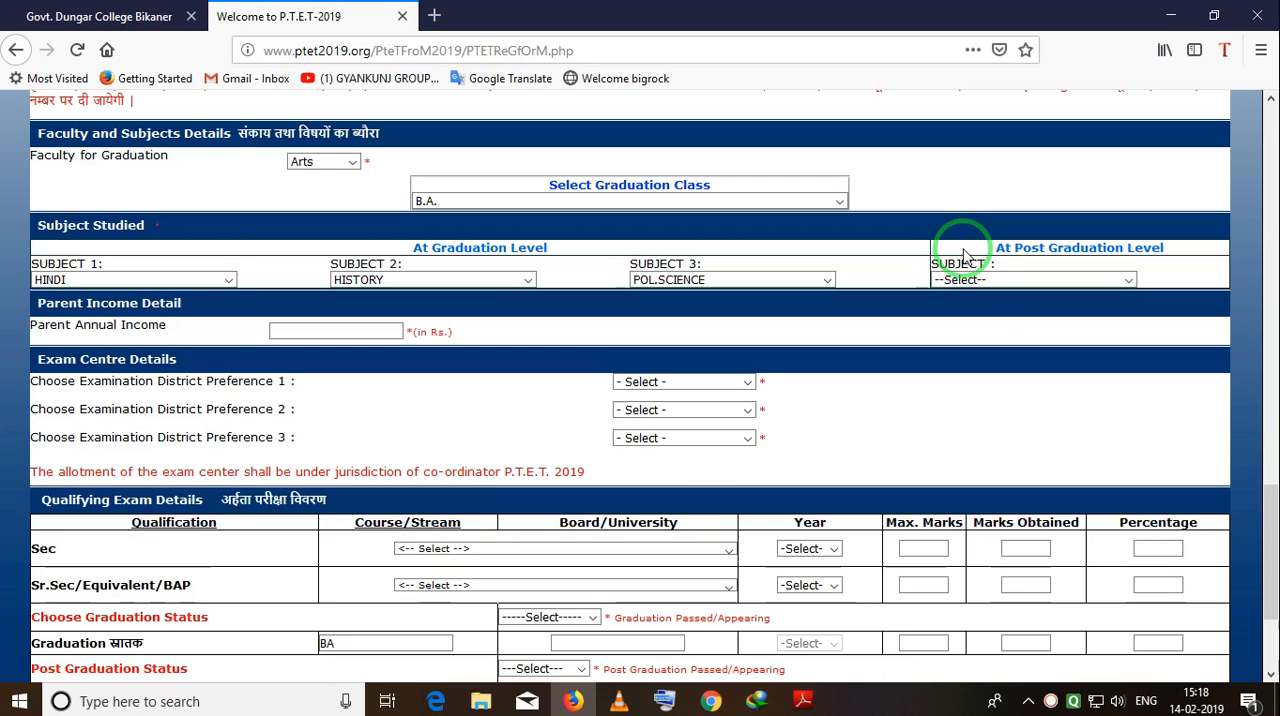
pyautogui.click(994, 282)
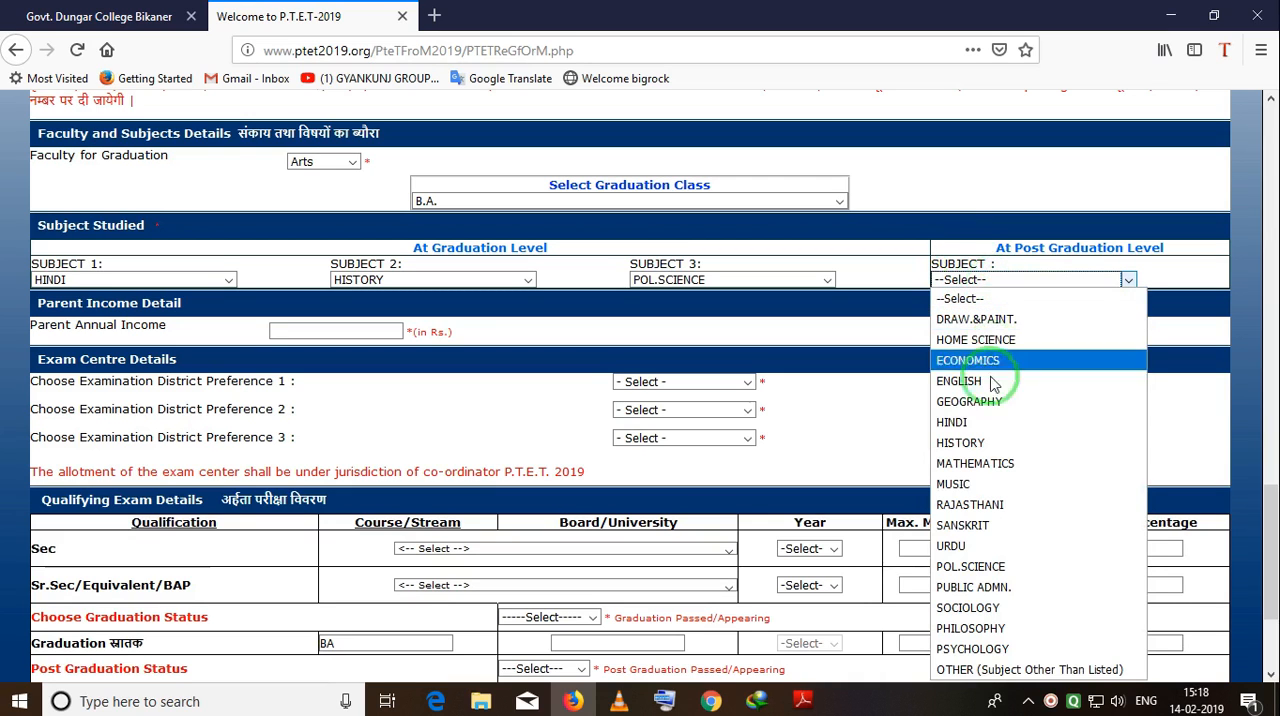
pyautogui.click(972, 421)
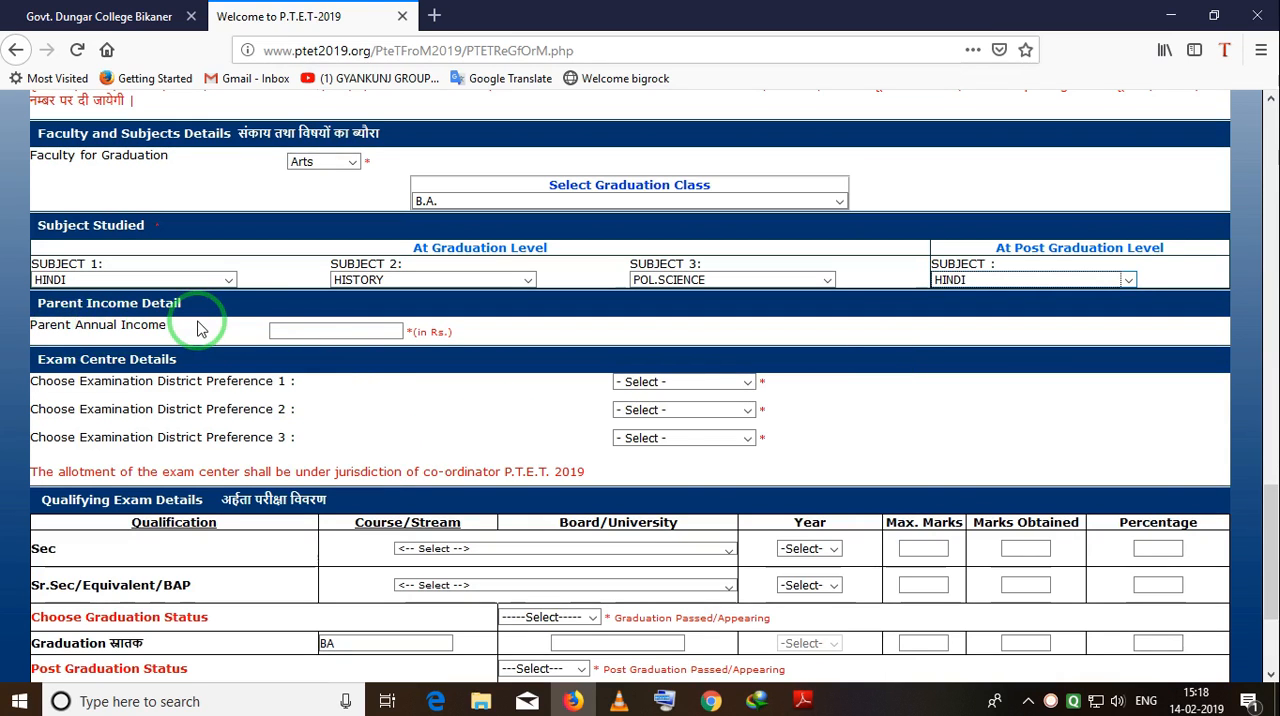
# Enter 50000 as the parent annual income.
pyautogui.click(295, 328)
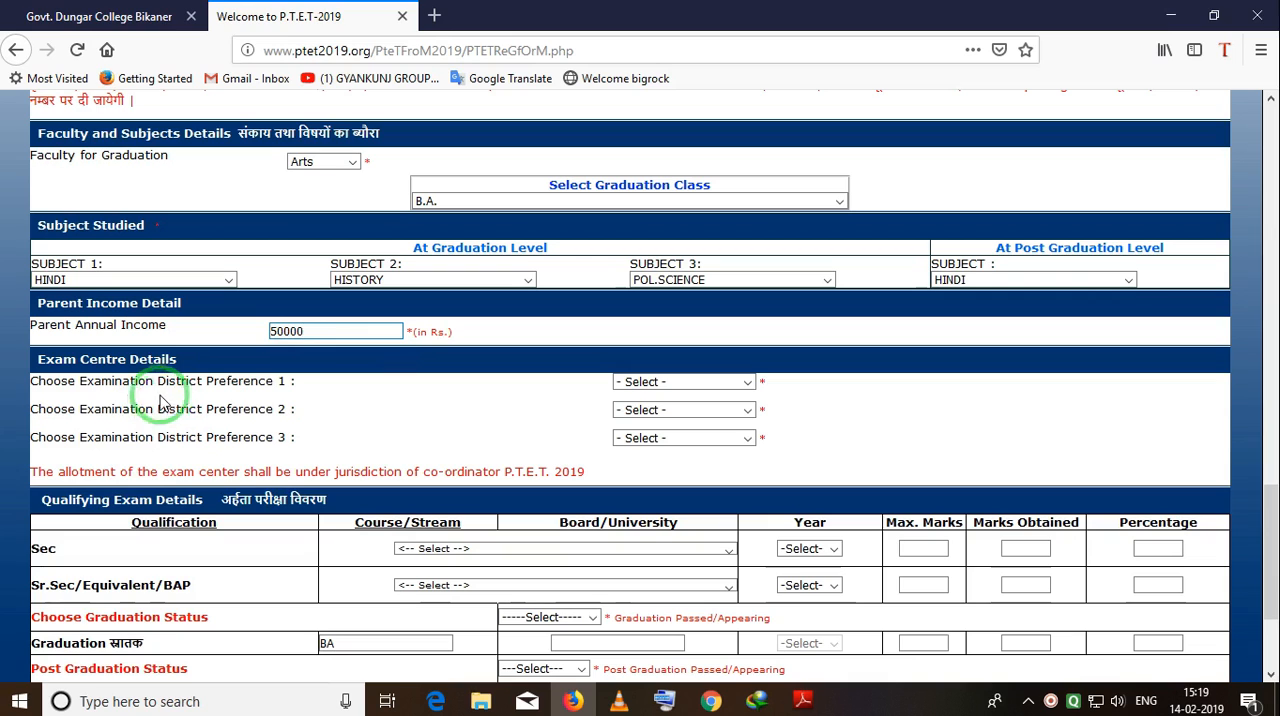
pyautogui.moveTo(29, 366)
pyautogui.mouseDown()
pyautogui.moveTo(280, 394)
pyautogui.moveTo(316, 461)
pyautogui.mouseUp()
pyautogui.rightClick(343, 394)
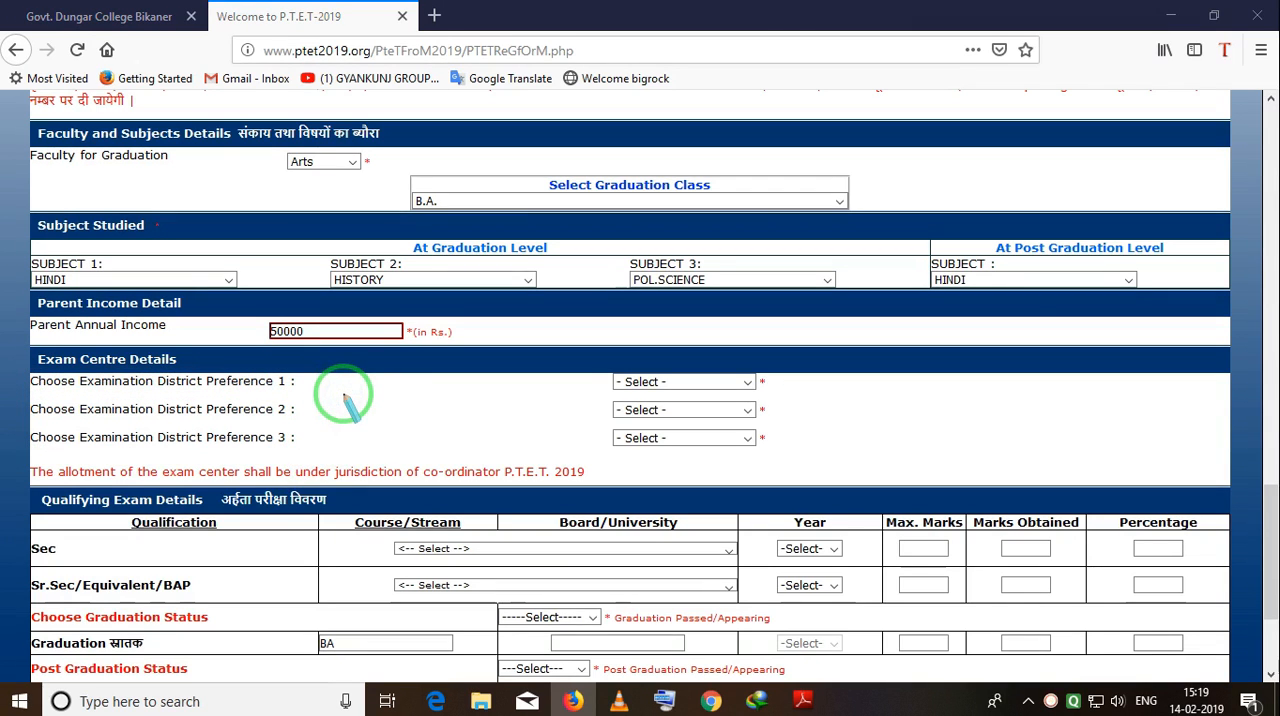
pyautogui.press('Escape')
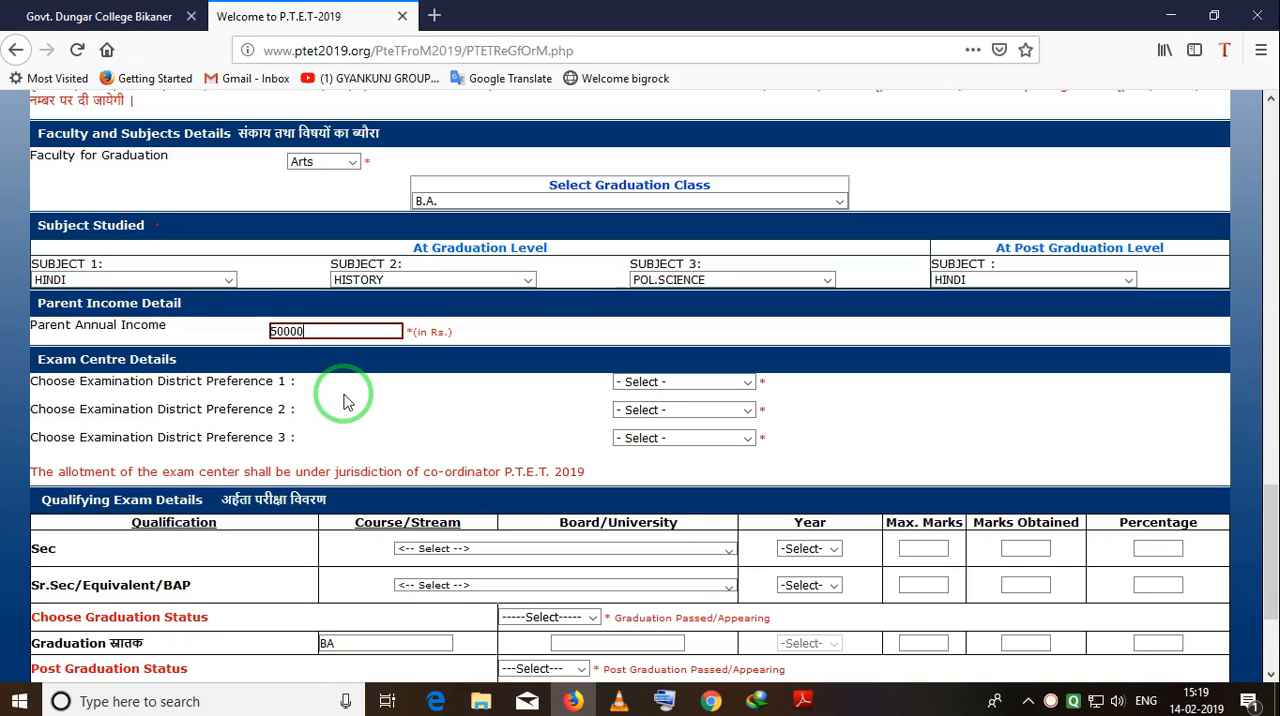
# Set the examination district preferences to 115-JHUNJHUNU first, 110-CHURU second and 122-SIKAR third.
pyautogui.click(748, 382)
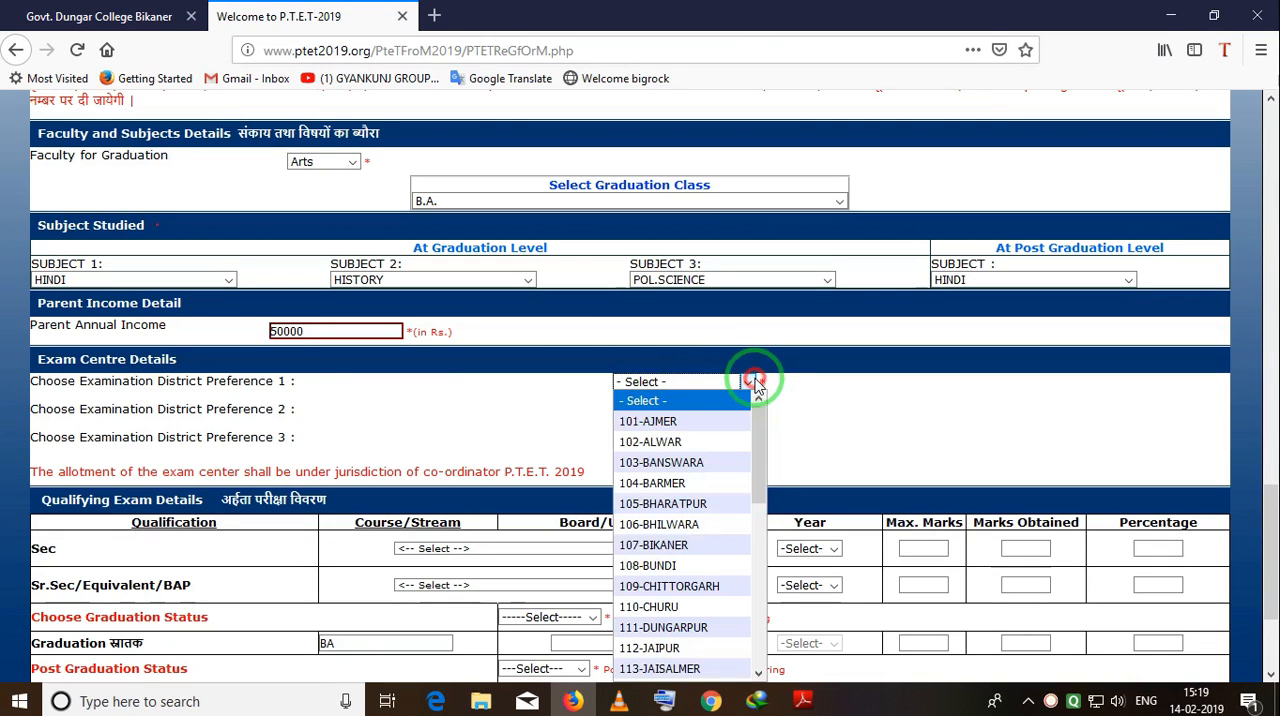
pyautogui.scroll(-5, 703, 462)
pyautogui.click(685, 442)
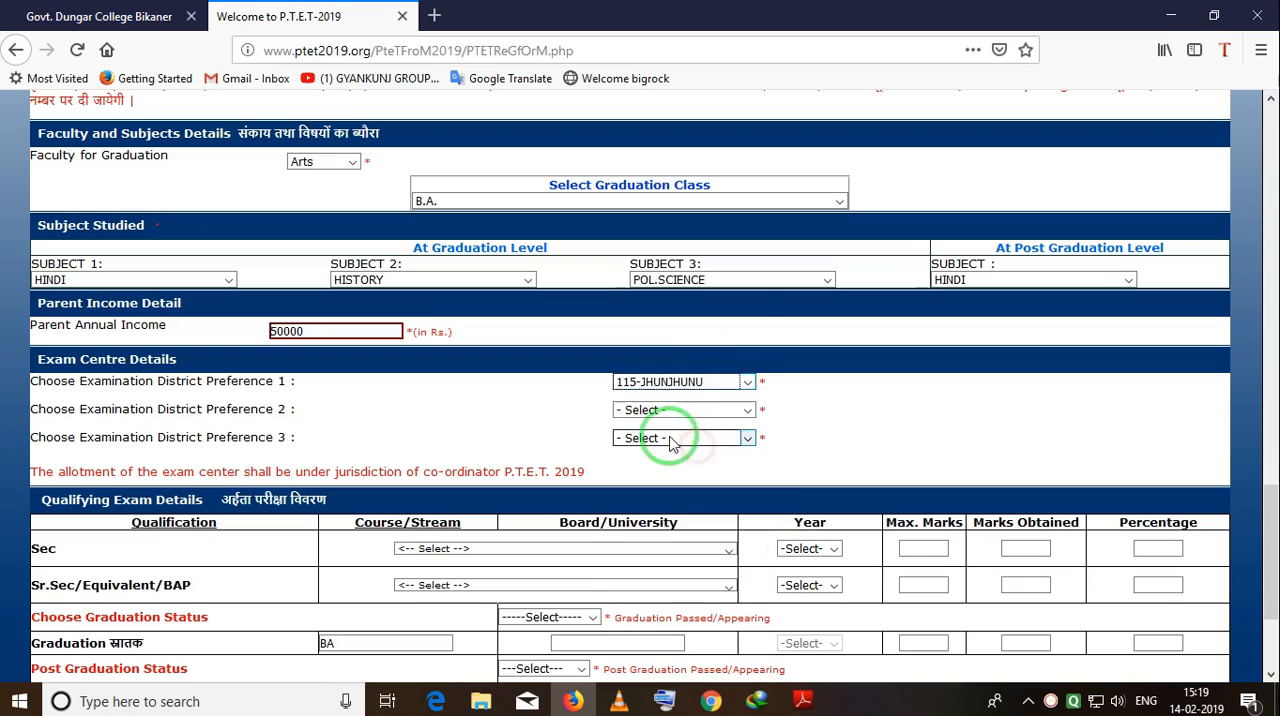
pyautogui.click(747, 410)
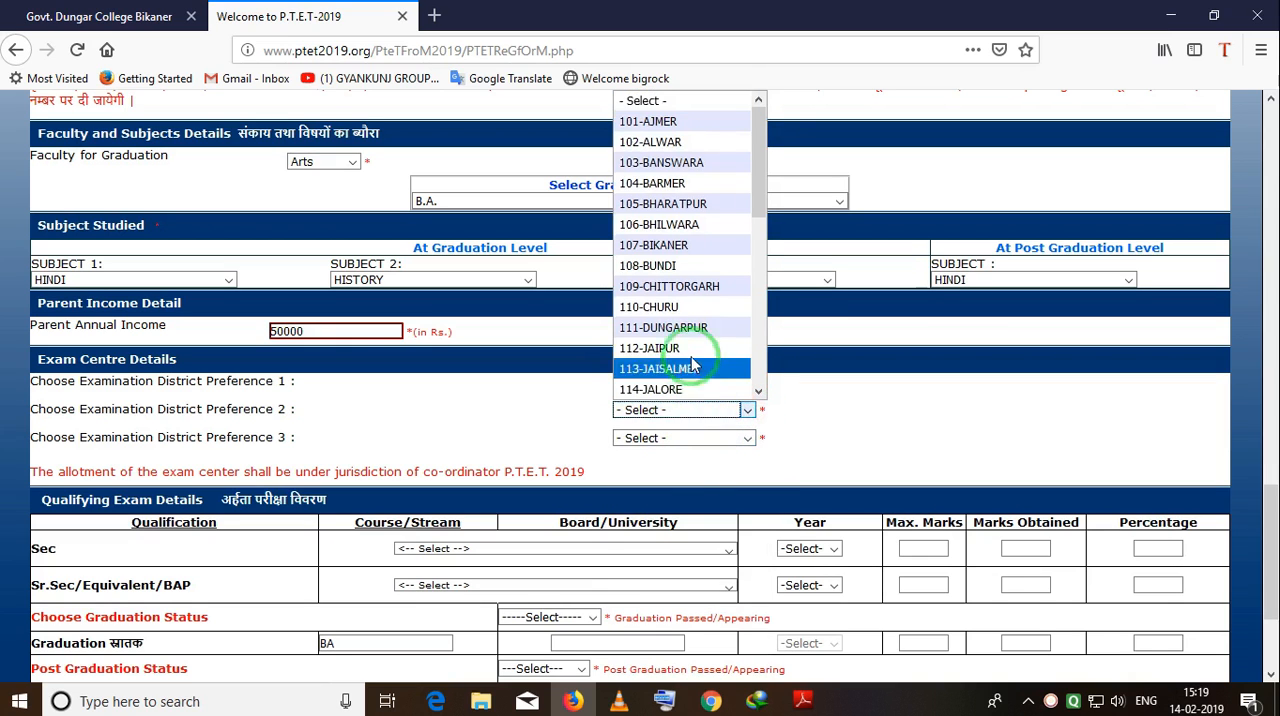
pyautogui.click(720, 308)
pyautogui.click(742, 438)
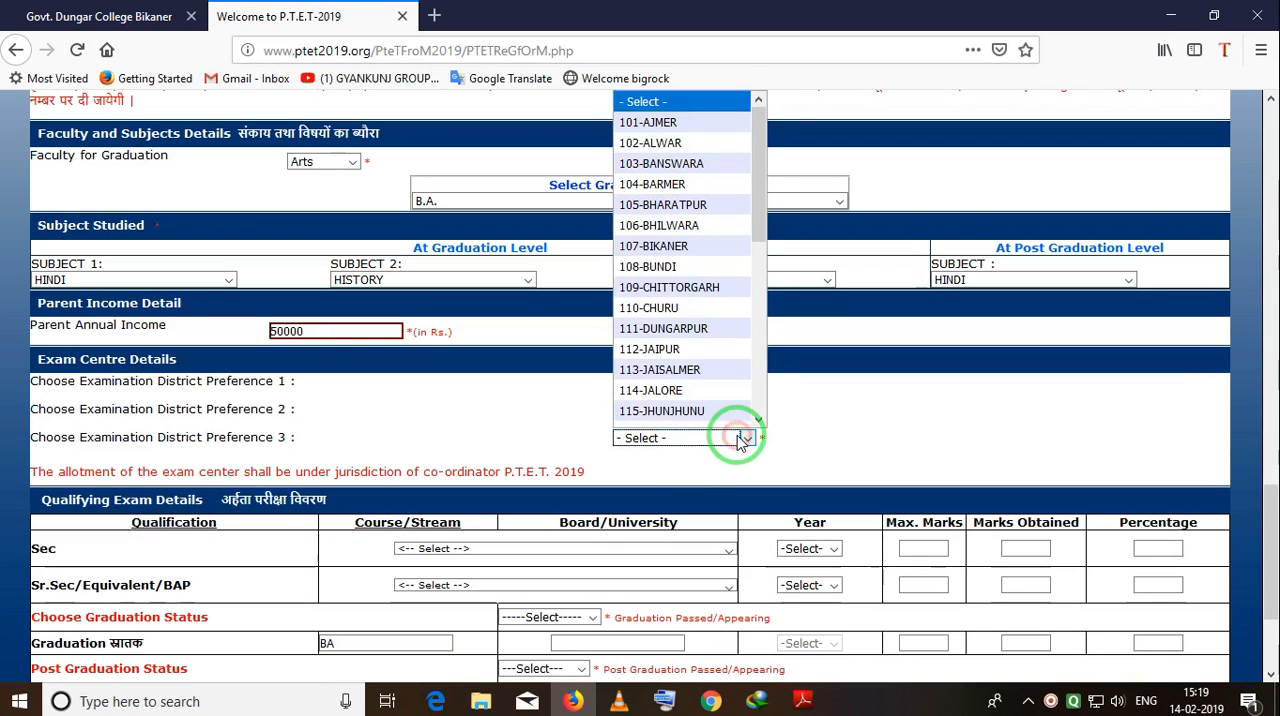
pyautogui.scroll(-6, 688, 336)
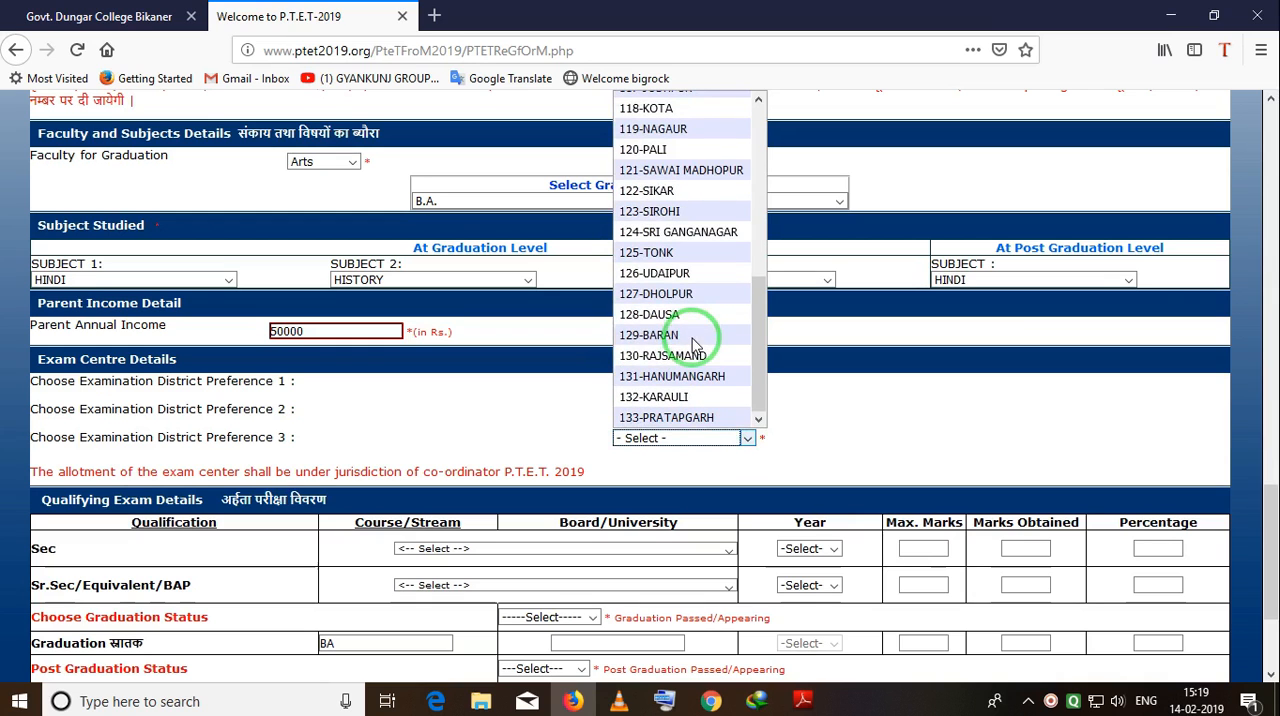
pyautogui.scroll(3, 695, 342)
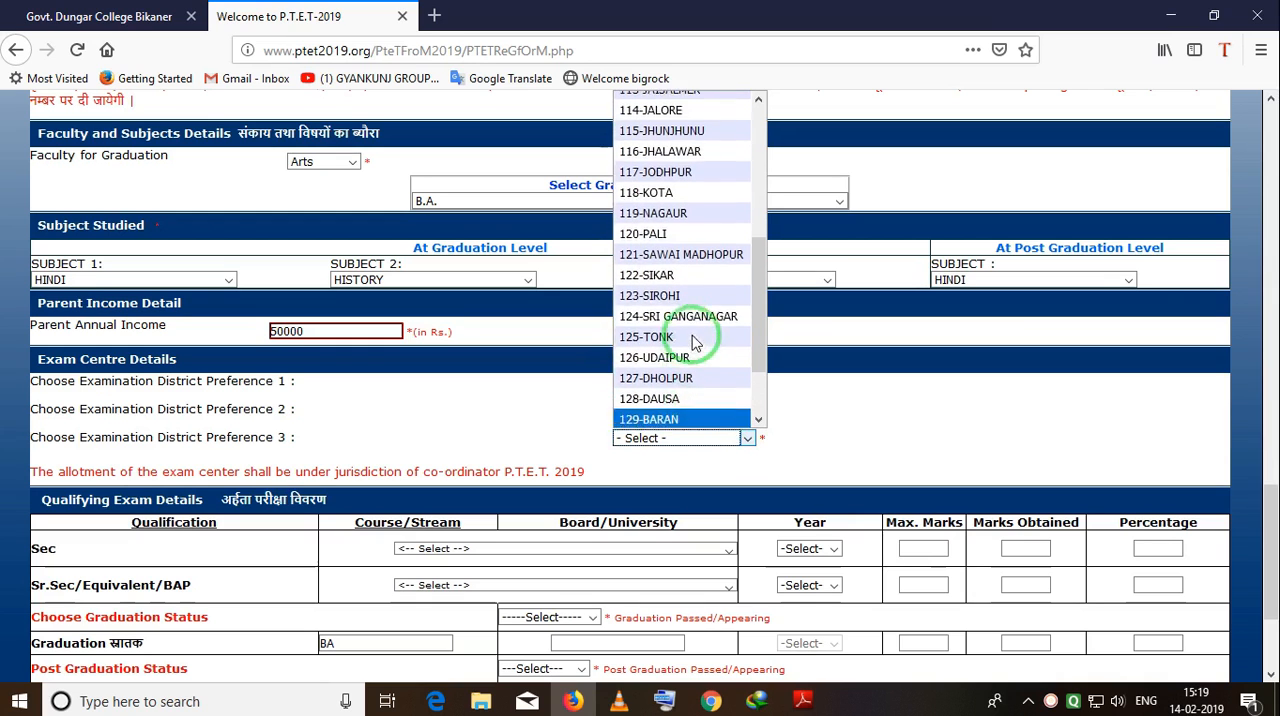
pyautogui.click(671, 294)
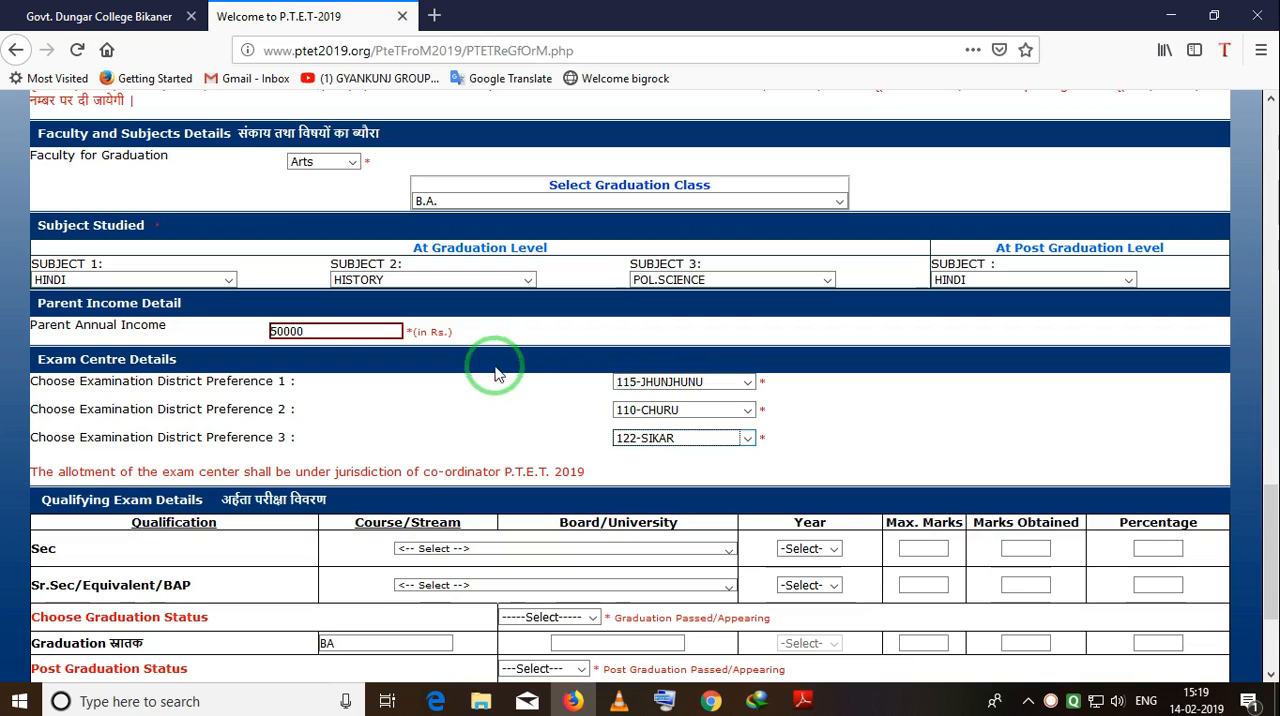
# Fill in the board or university, year and marks for all four qualifying exam rows, with graduation and post graduation status set to Passed.
pyautogui.scroll(-3, 475, 365)
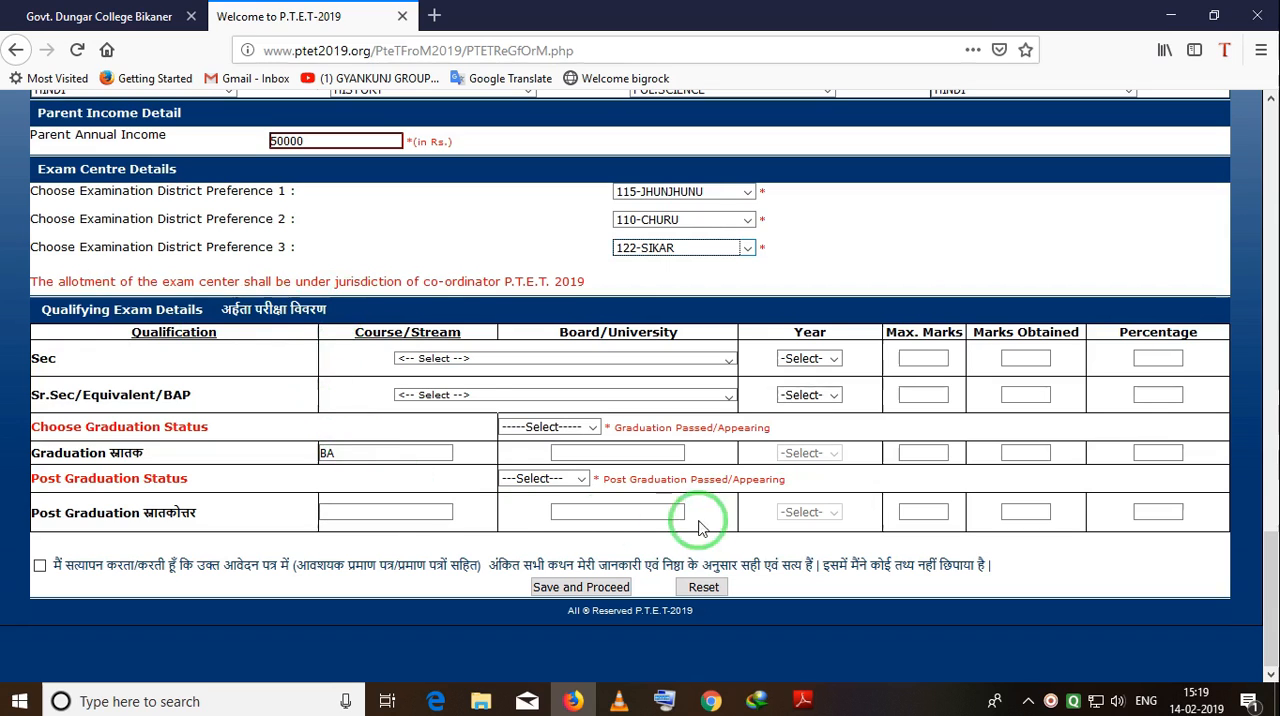
pyautogui.click(1025, 358)
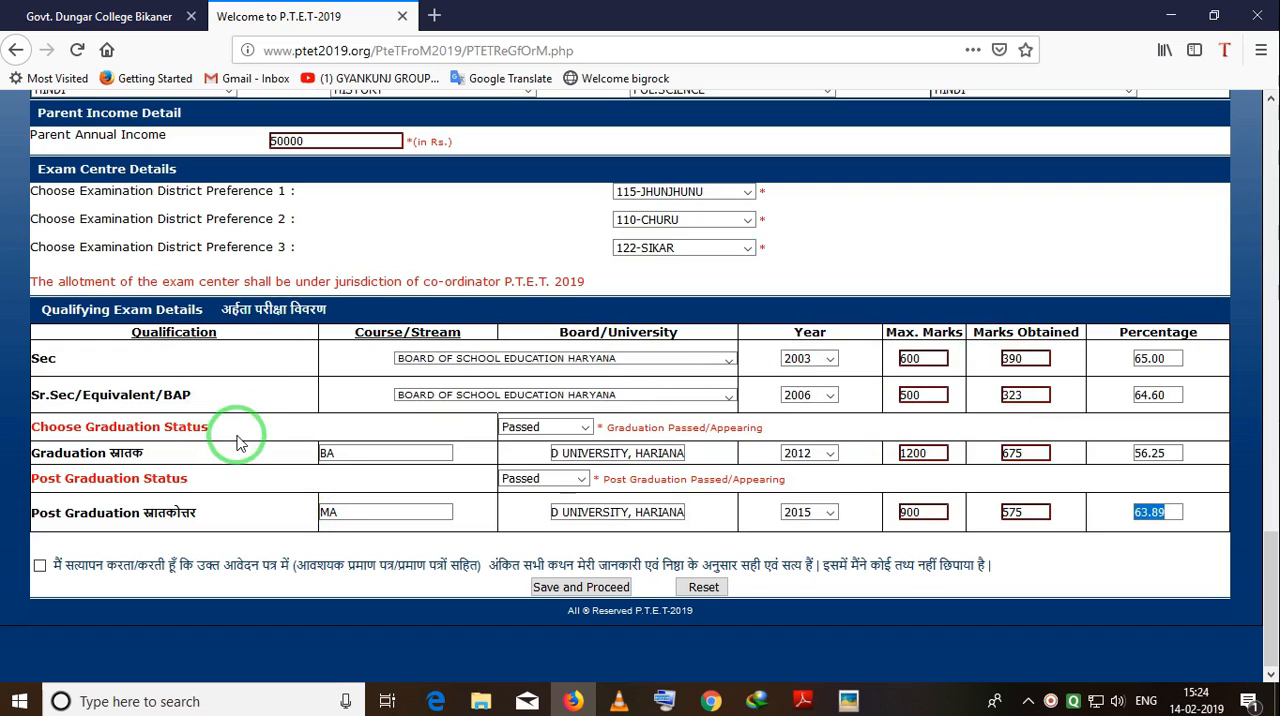
pyautogui.hotkey('ctrl', 'alt', 'd')
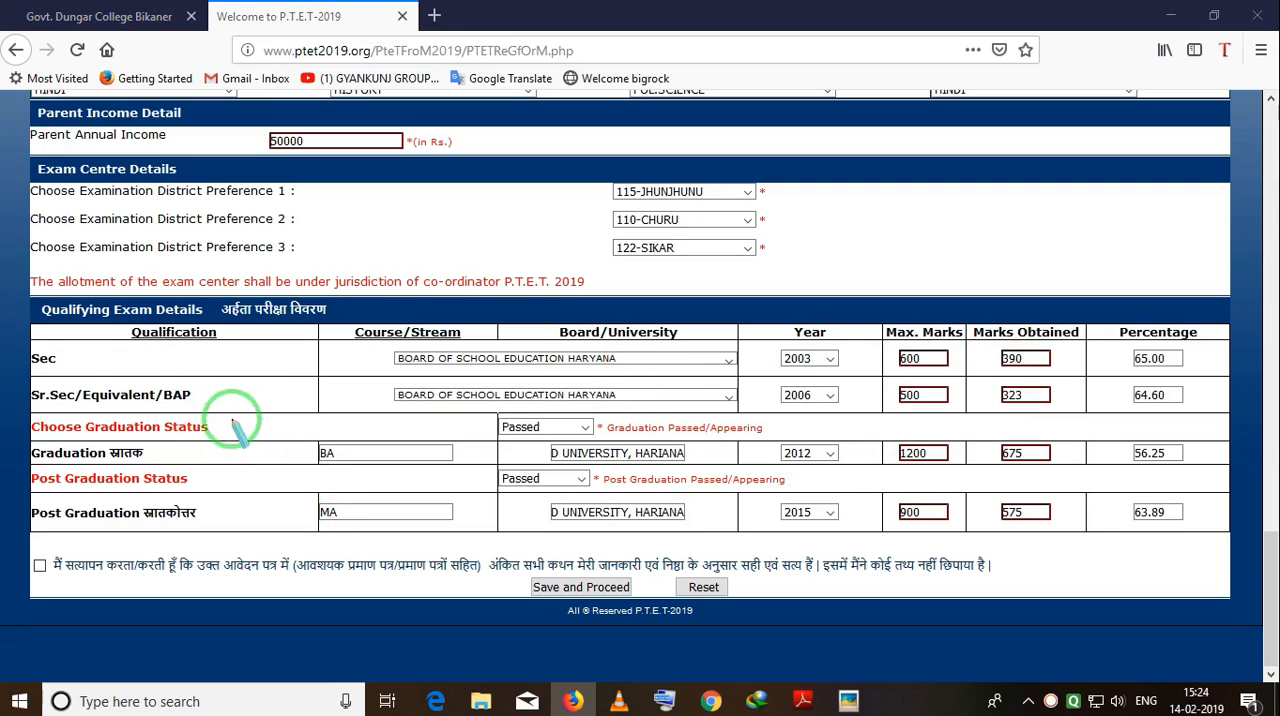
pyautogui.moveTo(32, 342)
pyautogui.mouseDown()
pyautogui.moveTo(62, 372)
pyautogui.moveTo(144, 372)
pyautogui.mouseUp()
pyautogui.moveTo(383, 339)
pyautogui.mouseDown()
pyautogui.moveTo(405, 378)
pyautogui.moveTo(689, 370)
pyautogui.mouseUp()
pyautogui.press('Escape')
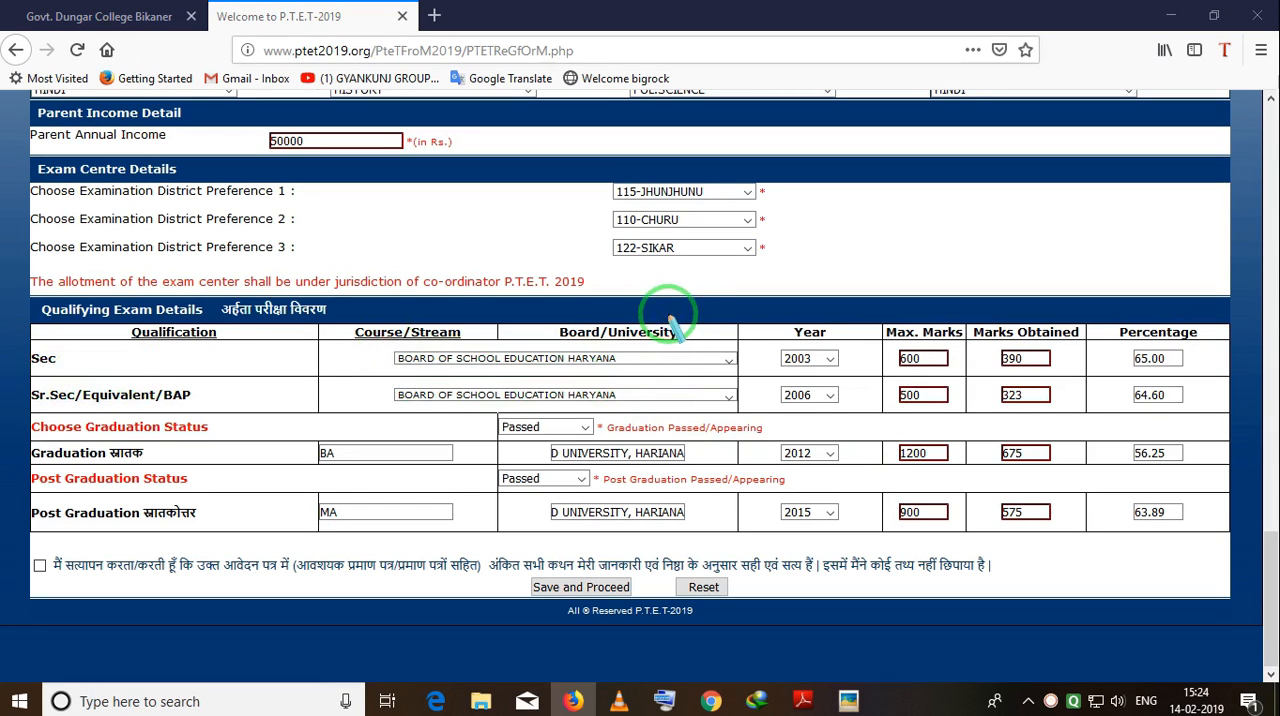
pyautogui.click(728, 360)
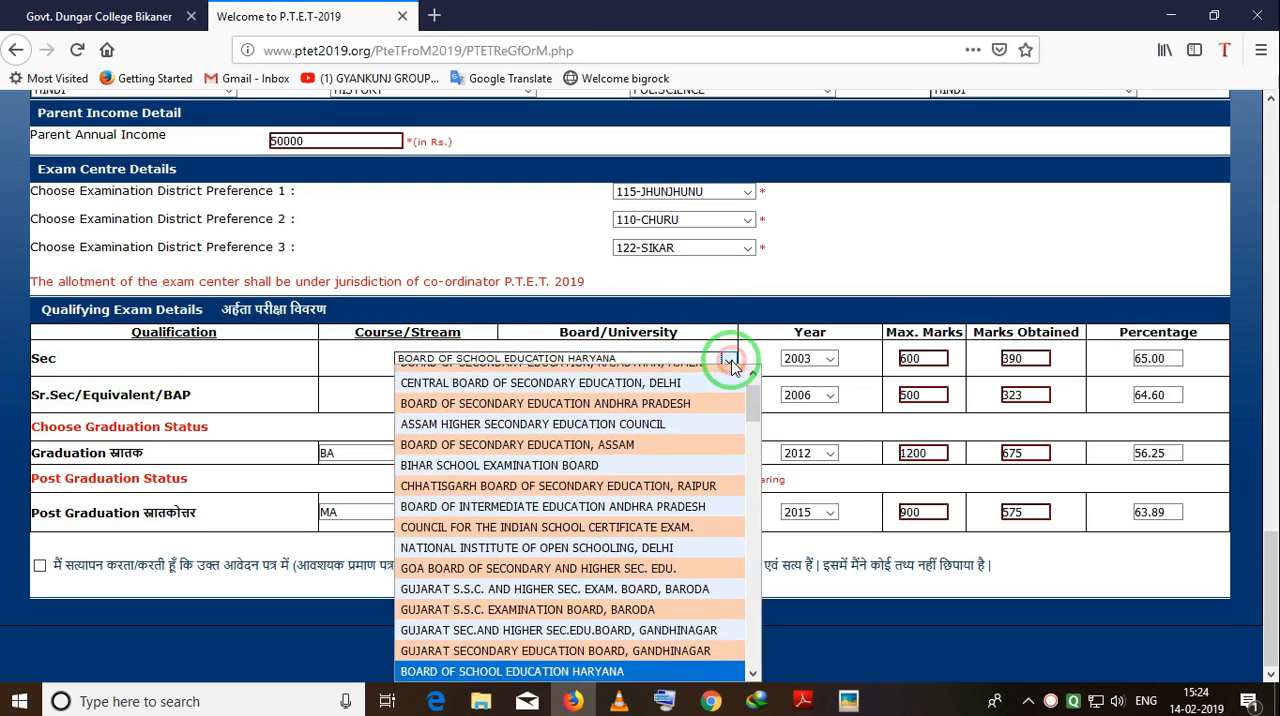
pyautogui.click(751, 296)
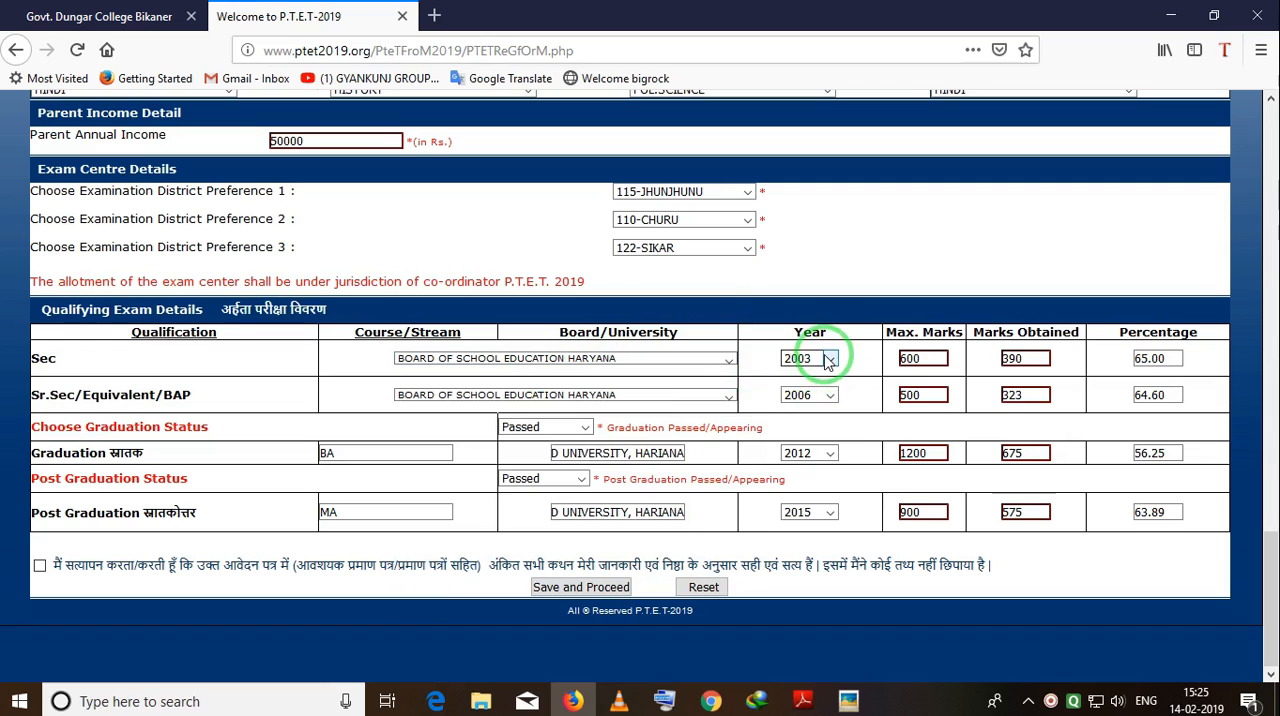
pyautogui.hotkey('ctrl', 'alt', 'd')
pyautogui.moveTo(760, 328); pyautogui.dragTo(854, 376)
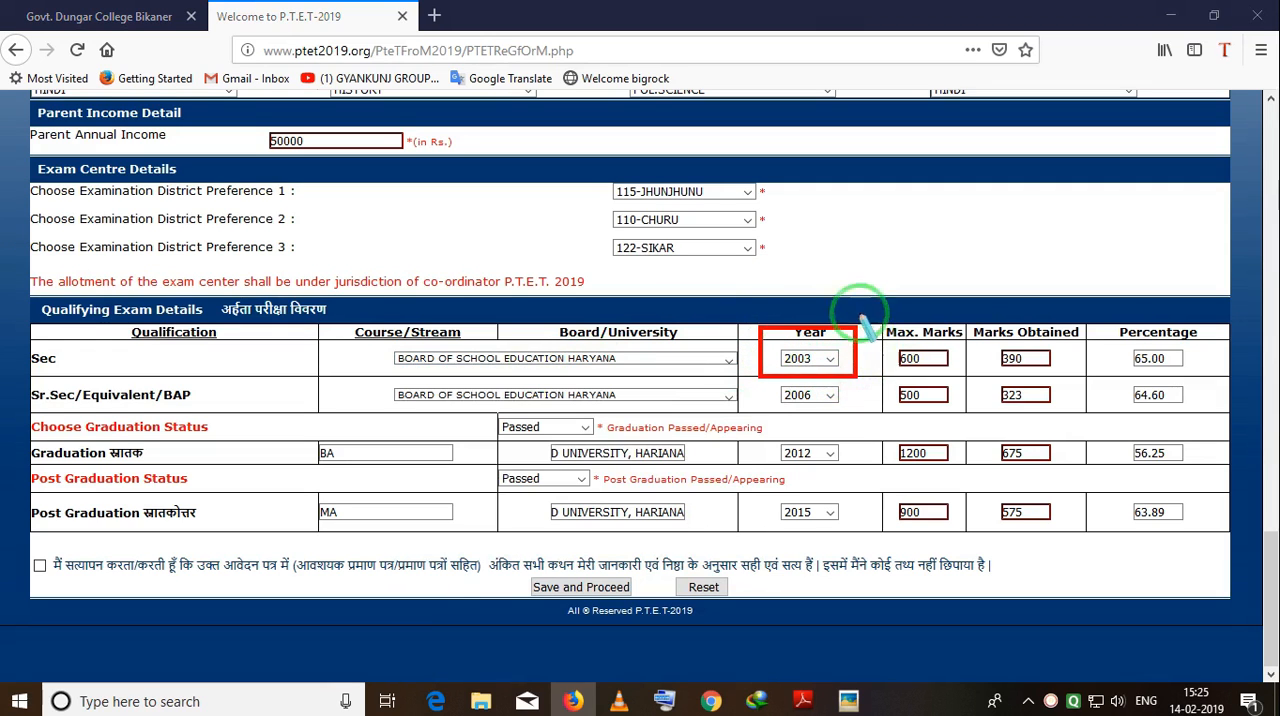
pyautogui.moveTo(882, 320)
pyautogui.mouseDown()
pyautogui.moveTo(914, 375)
pyautogui.moveTo(951, 376)
pyautogui.mouseUp()
pyautogui.moveTo(982, 326)
pyautogui.mouseDown()
pyautogui.moveTo(1000, 368)
pyautogui.moveTo(1052, 376)
pyautogui.mouseUp()
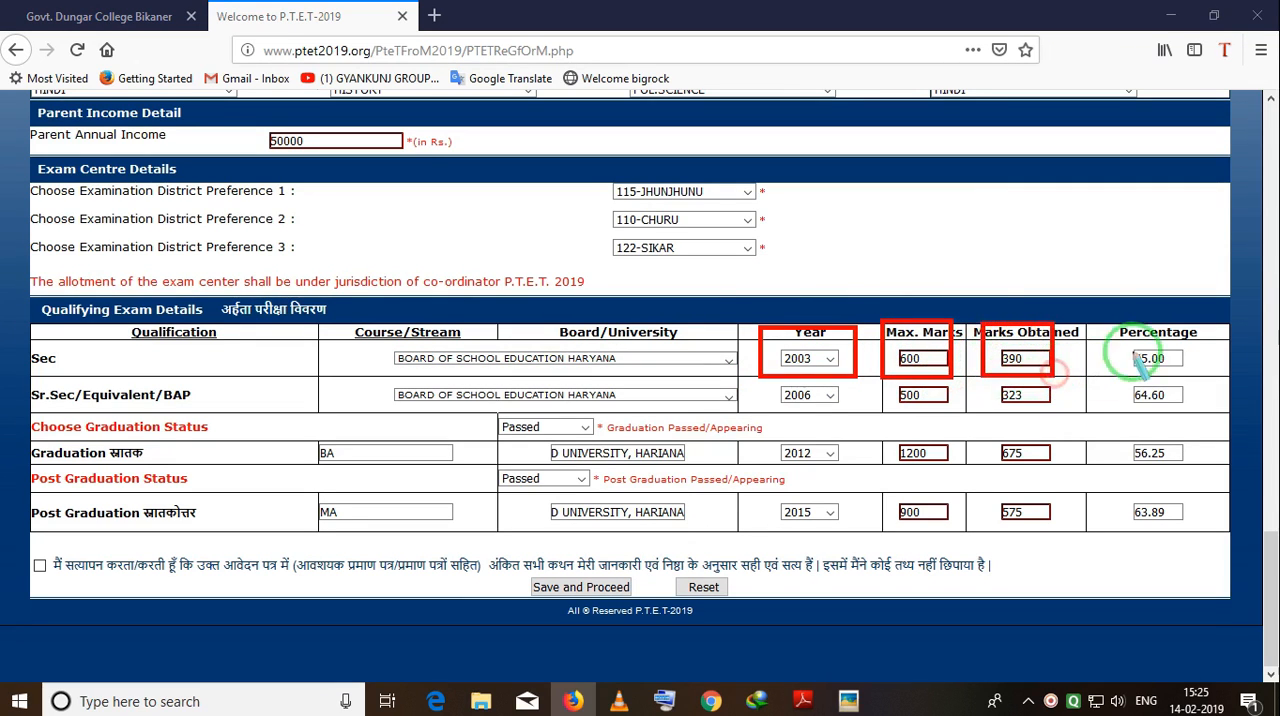
pyautogui.moveTo(1101, 319)
pyautogui.mouseDown()
pyautogui.moveTo(1138, 388)
pyautogui.moveTo(1198, 380)
pyautogui.mouseUp()
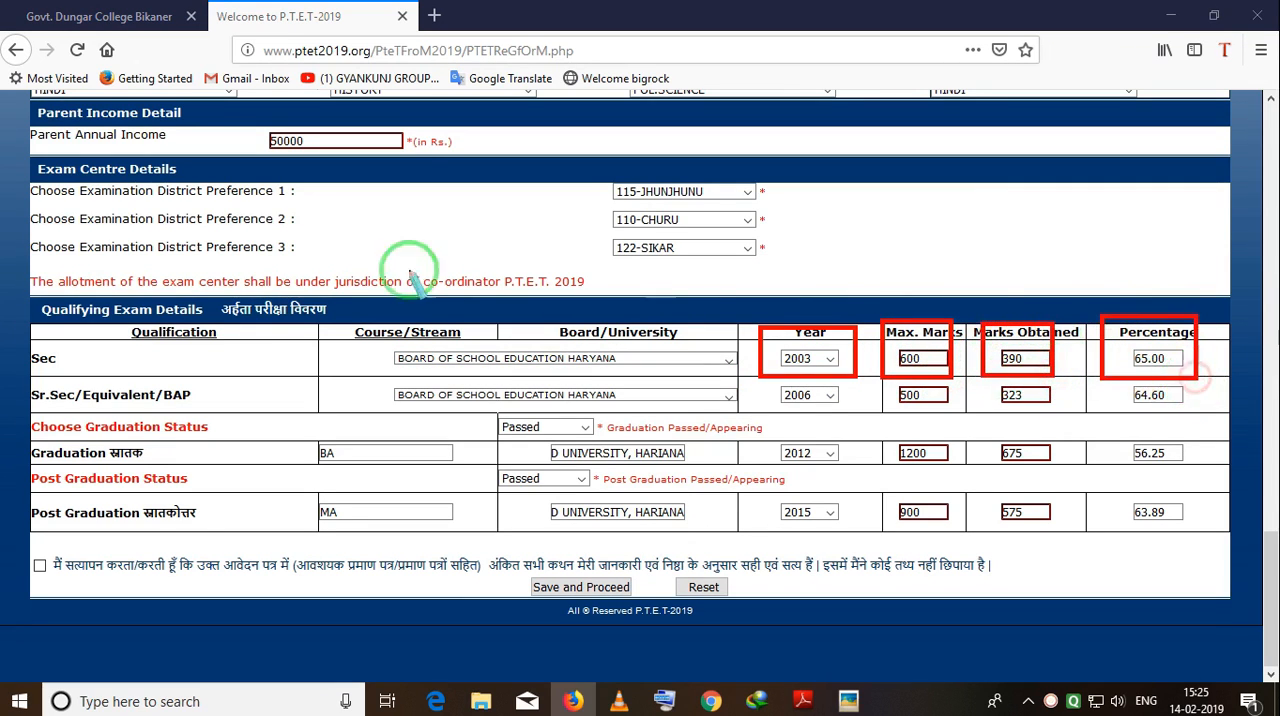
pyautogui.moveTo(383, 371)
pyautogui.mouseDown()
pyautogui.moveTo(486, 412)
pyautogui.moveTo(720, 408)
pyautogui.mouseUp()
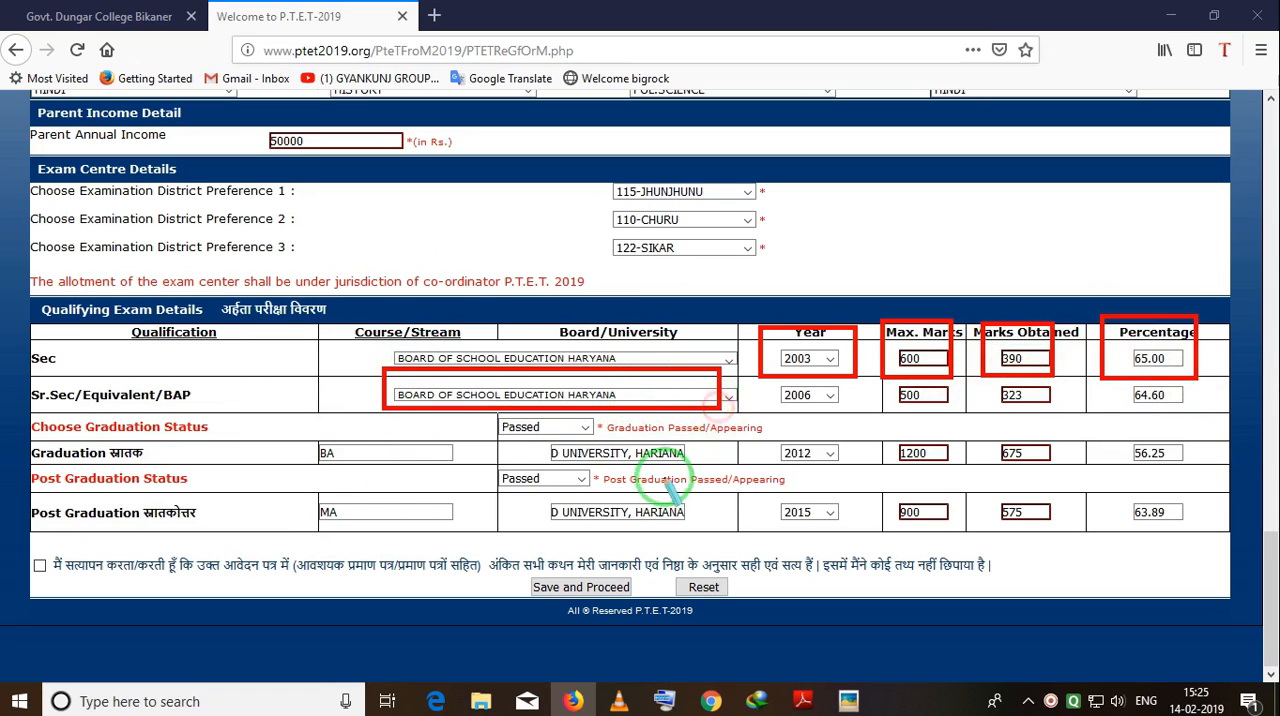
pyautogui.moveTo(745, 362)
pyautogui.mouseDown()
pyautogui.moveTo(836, 405)
pyautogui.moveTo(1180, 415)
pyautogui.mouseUp()
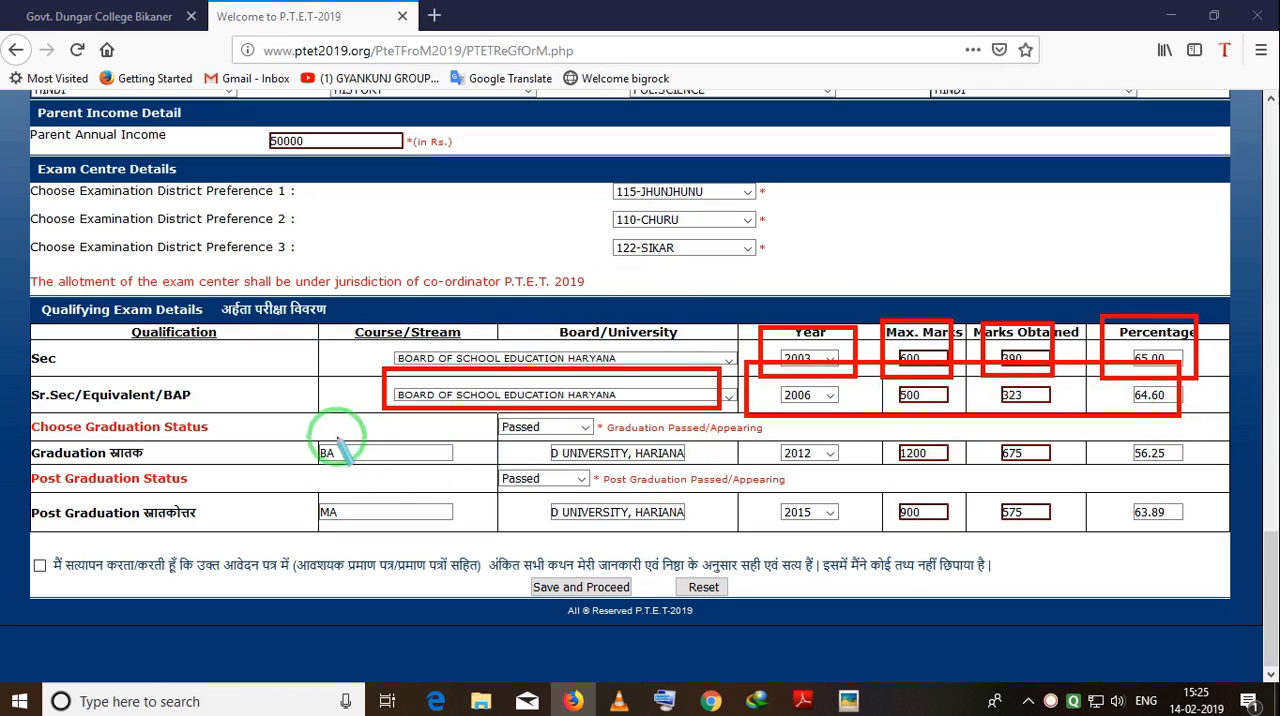
pyautogui.moveTo(294, 427)
pyautogui.mouseDown()
pyautogui.moveTo(443, 494)
pyautogui.moveTo(781, 465)
pyautogui.mouseUp()
pyautogui.rightClick(455, 440)
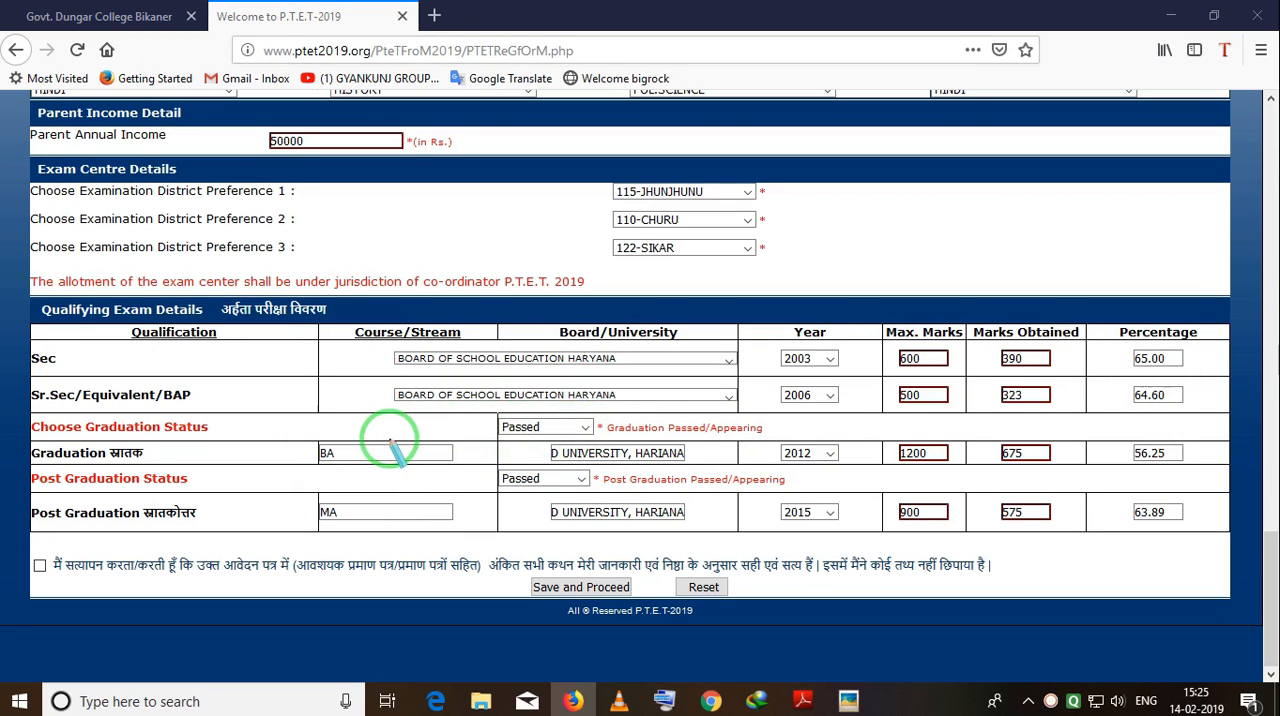
# Set the graduation status in the qualifying exam details to Appearing.
pyautogui.click(584, 430)
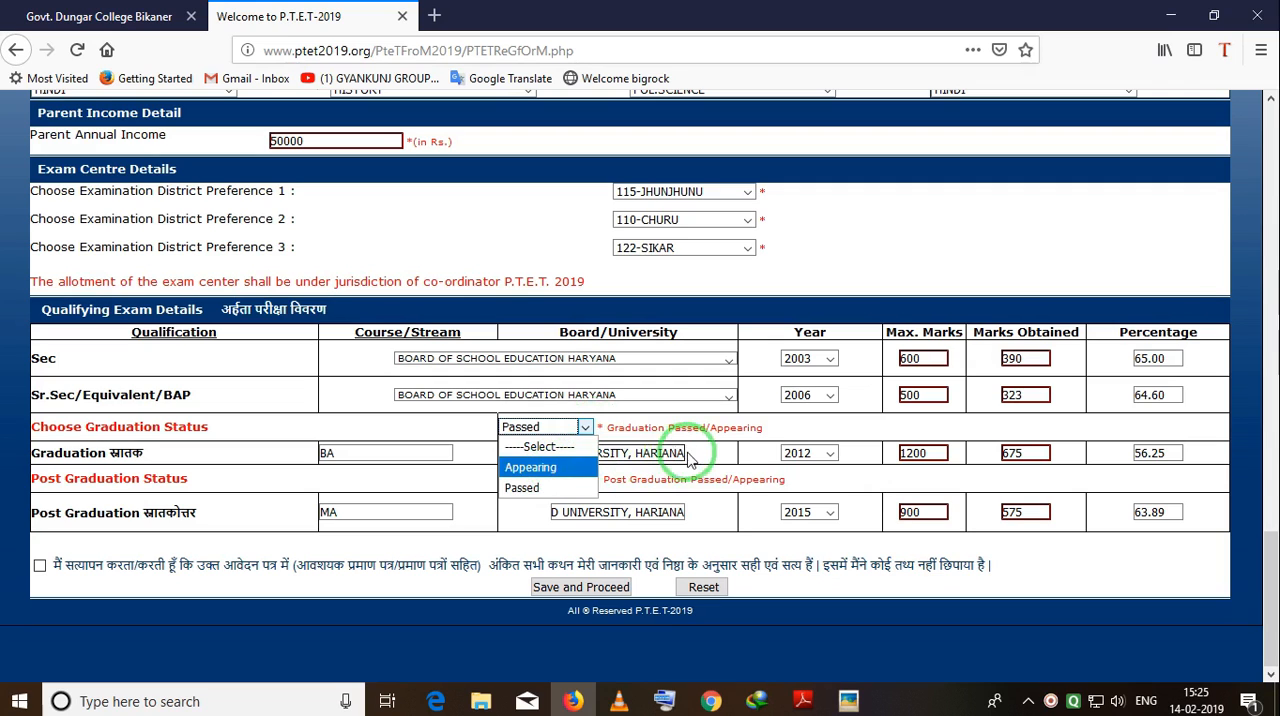
pyautogui.click(743, 440)
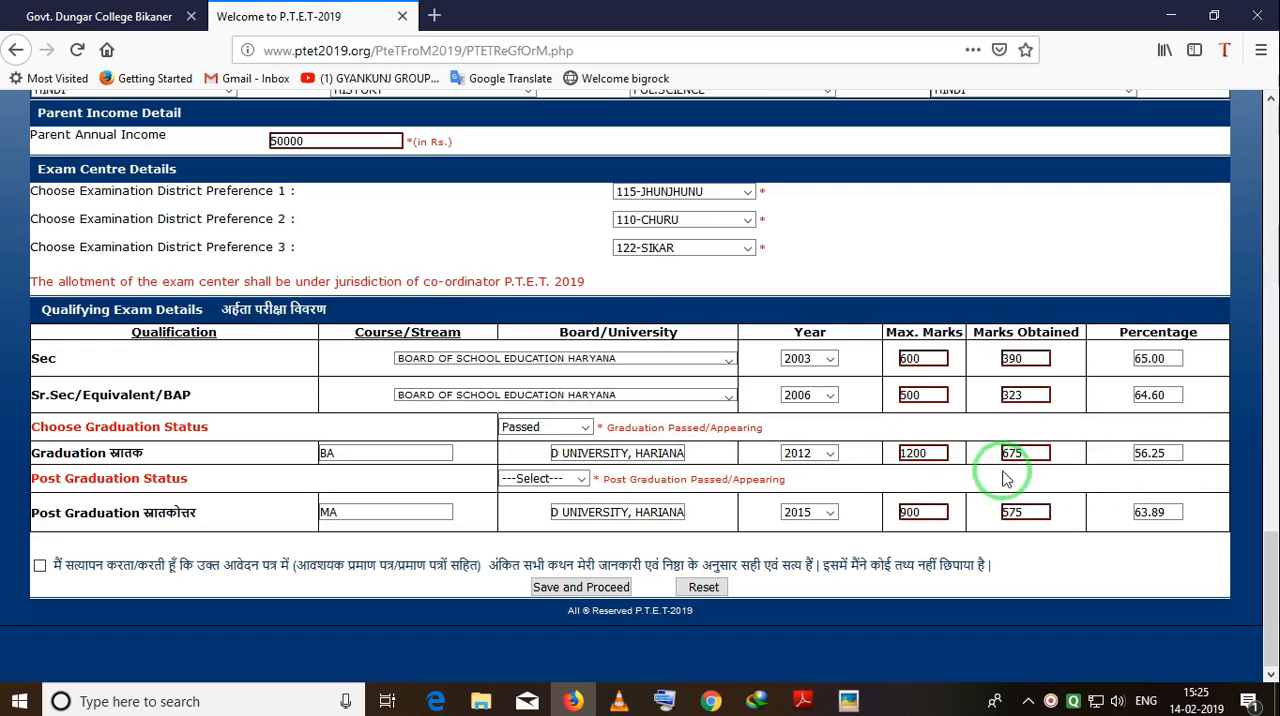
pyautogui.click(588, 434)
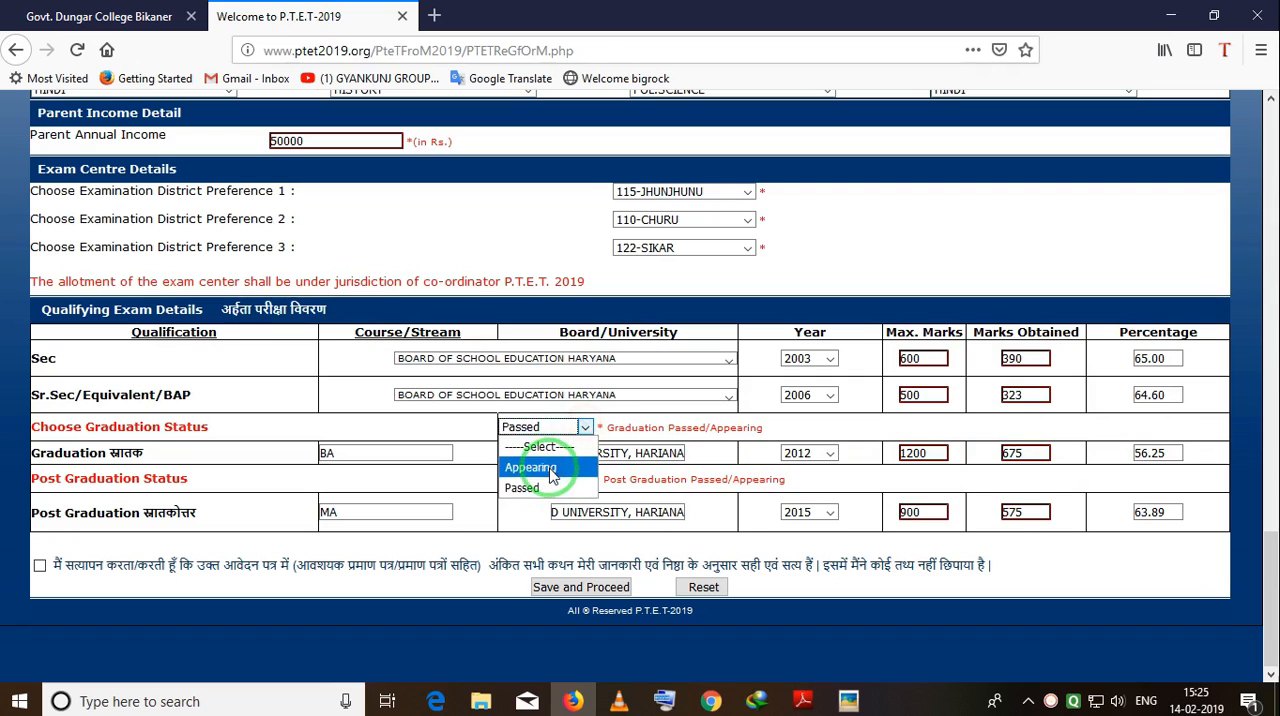
pyautogui.click(550, 470)
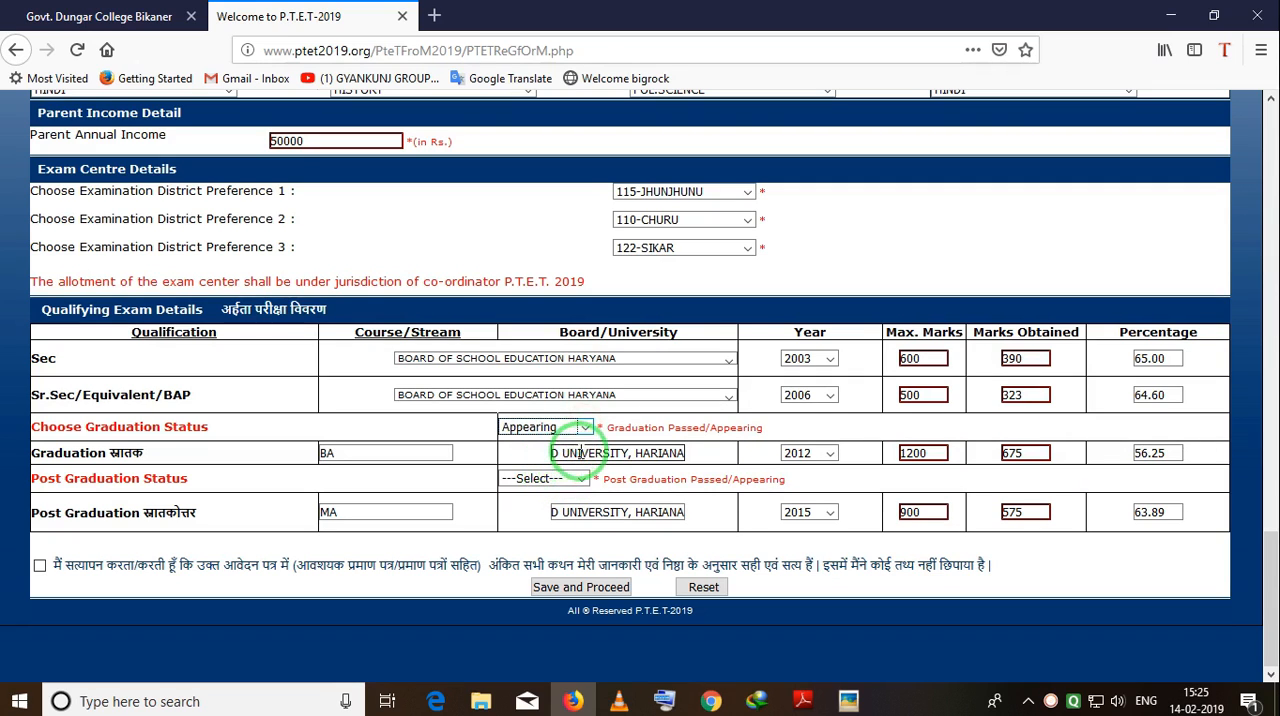
pyautogui.click(1023, 470)
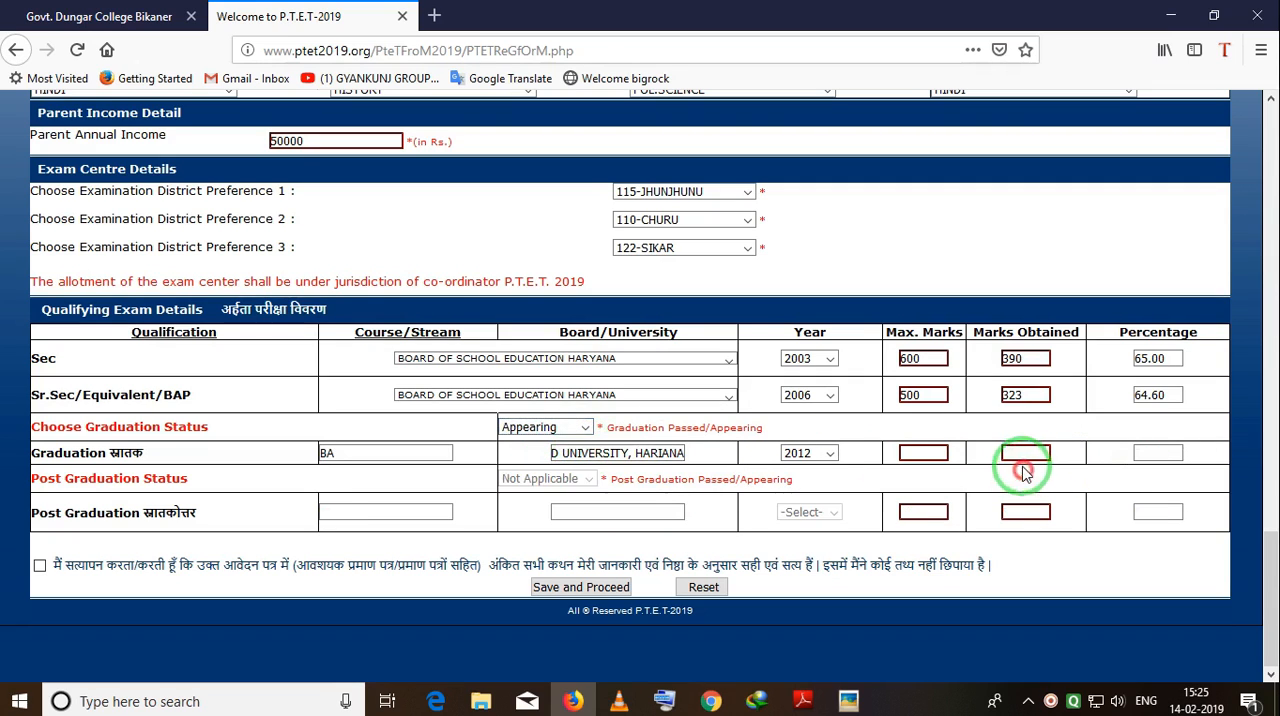
pyautogui.click(918, 455)
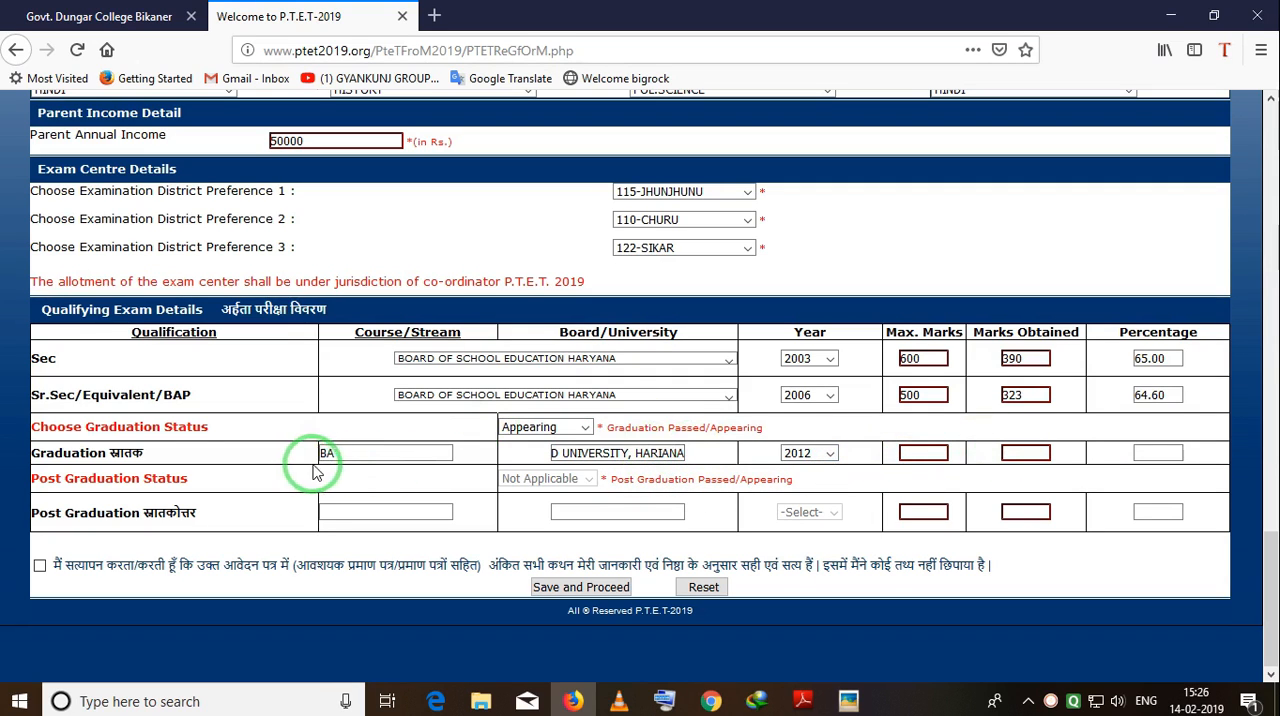
pyautogui.click(924, 449)
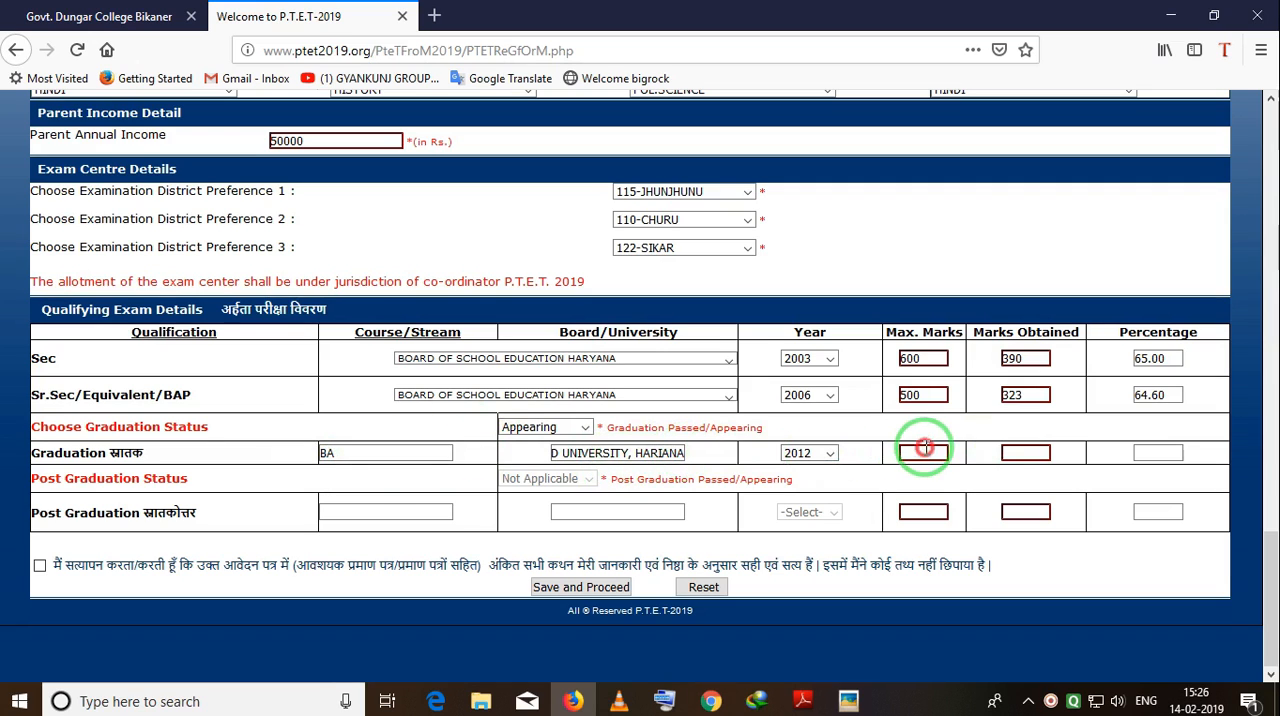
# Set both the graduation status and the post graduation status to Passed.
pyautogui.click(587, 438)
pyautogui.click(531, 488)
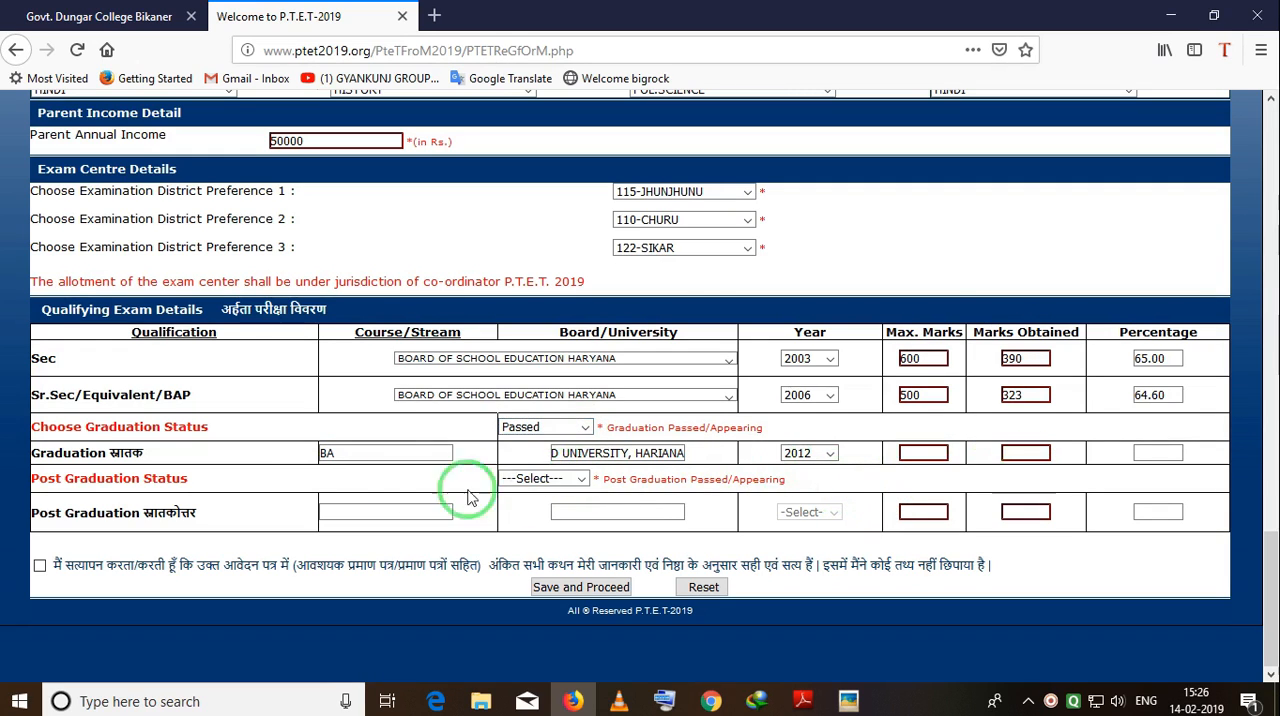
pyautogui.click(584, 479)
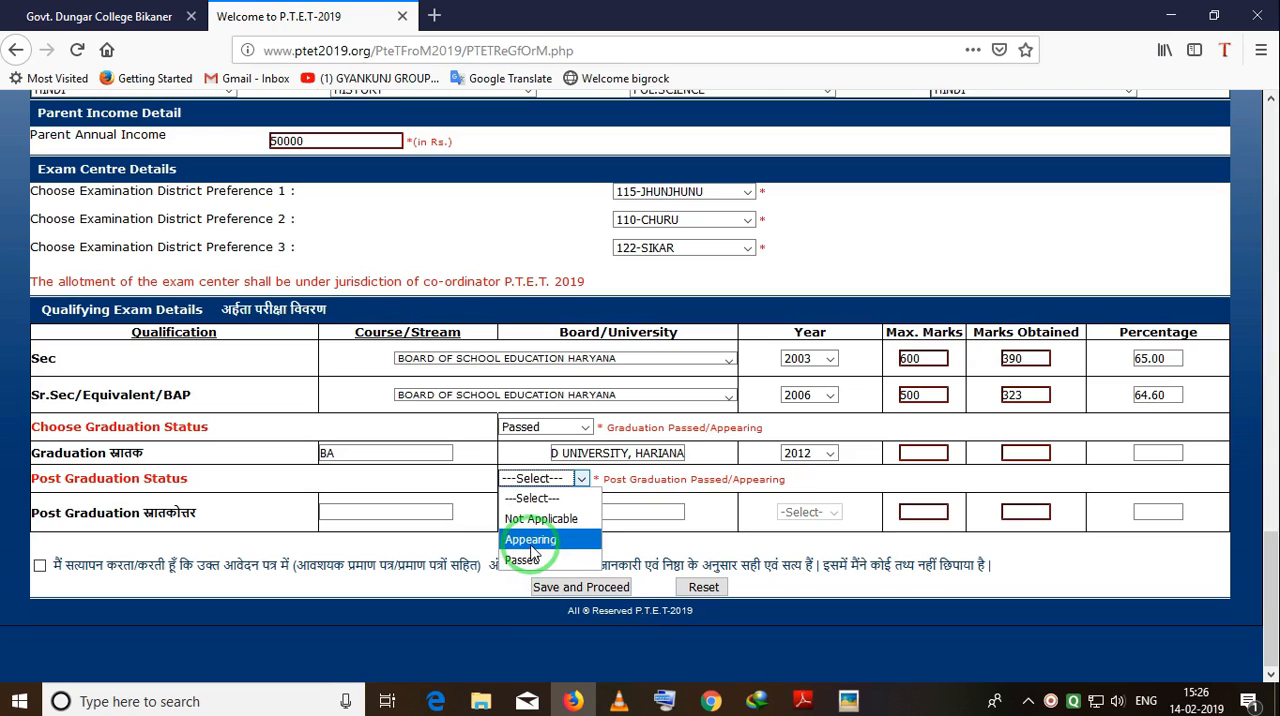
pyautogui.click(531, 563)
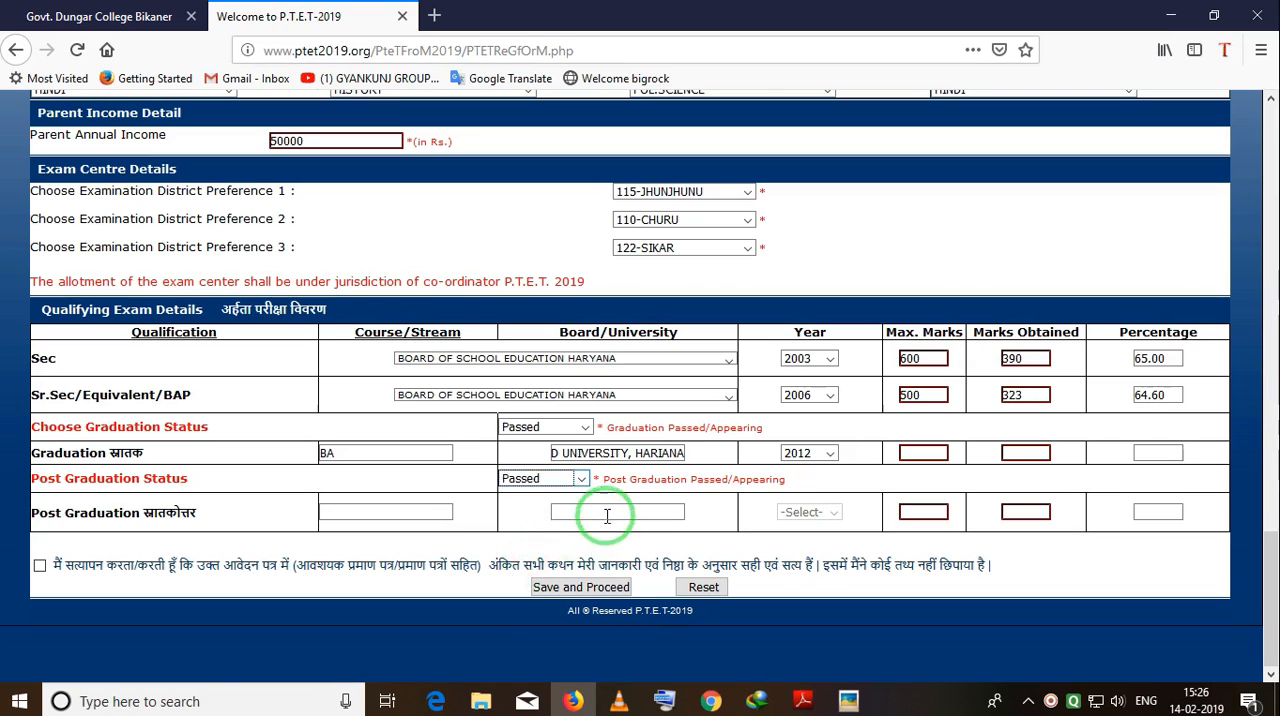
# Fill in the post graduation row with course MA, the same university as the graduation row, and year 2015.
pyautogui.click(353, 507)
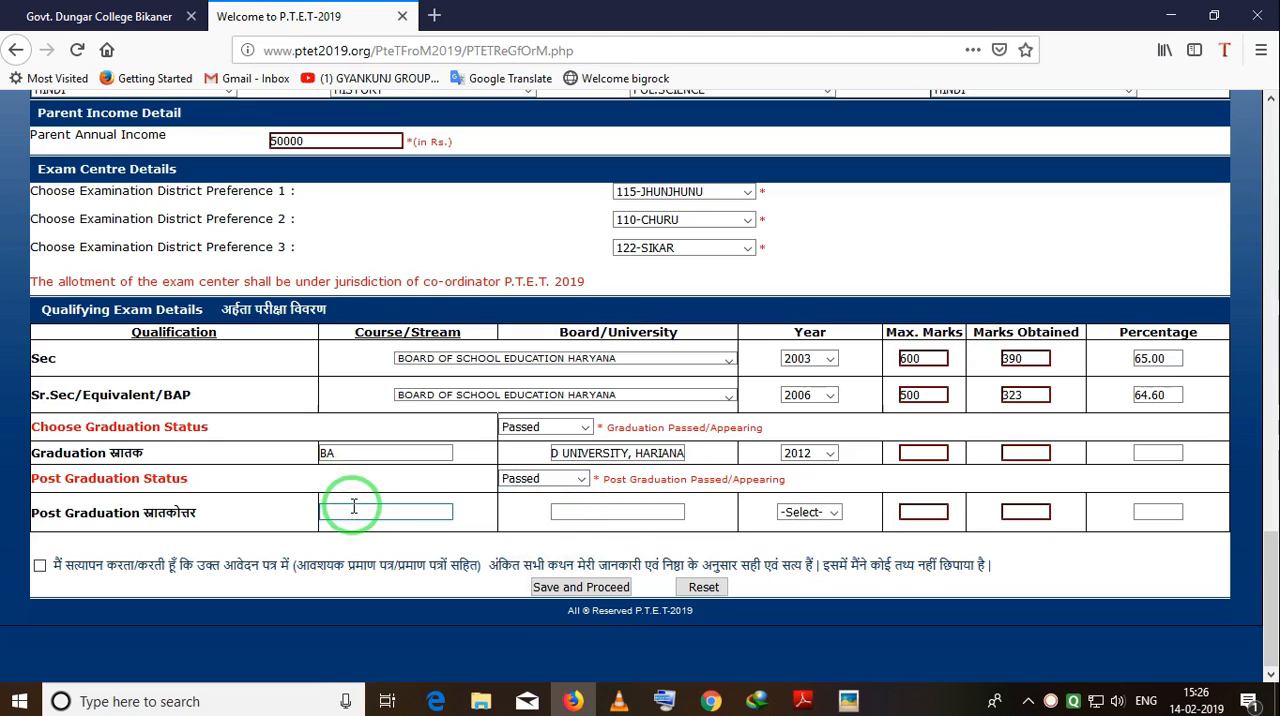
pyautogui.press('Tab')
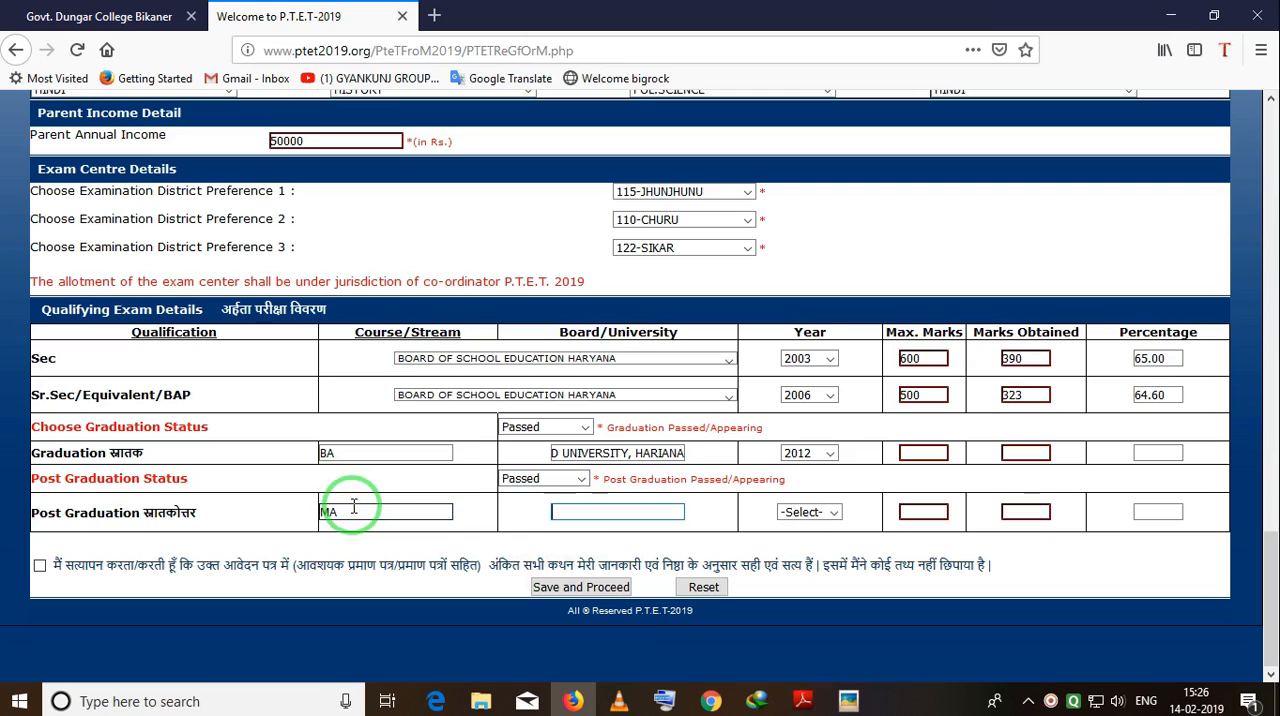
pyautogui.click(628, 453)
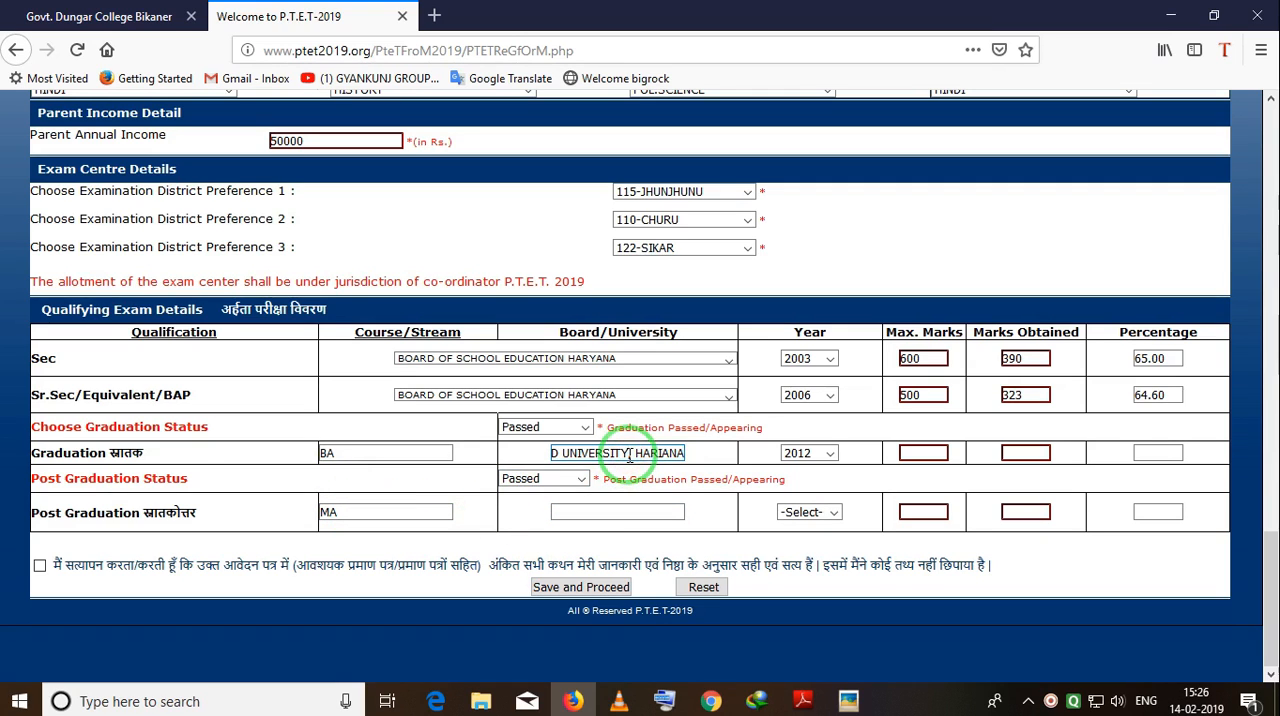
pyautogui.click(609, 511)
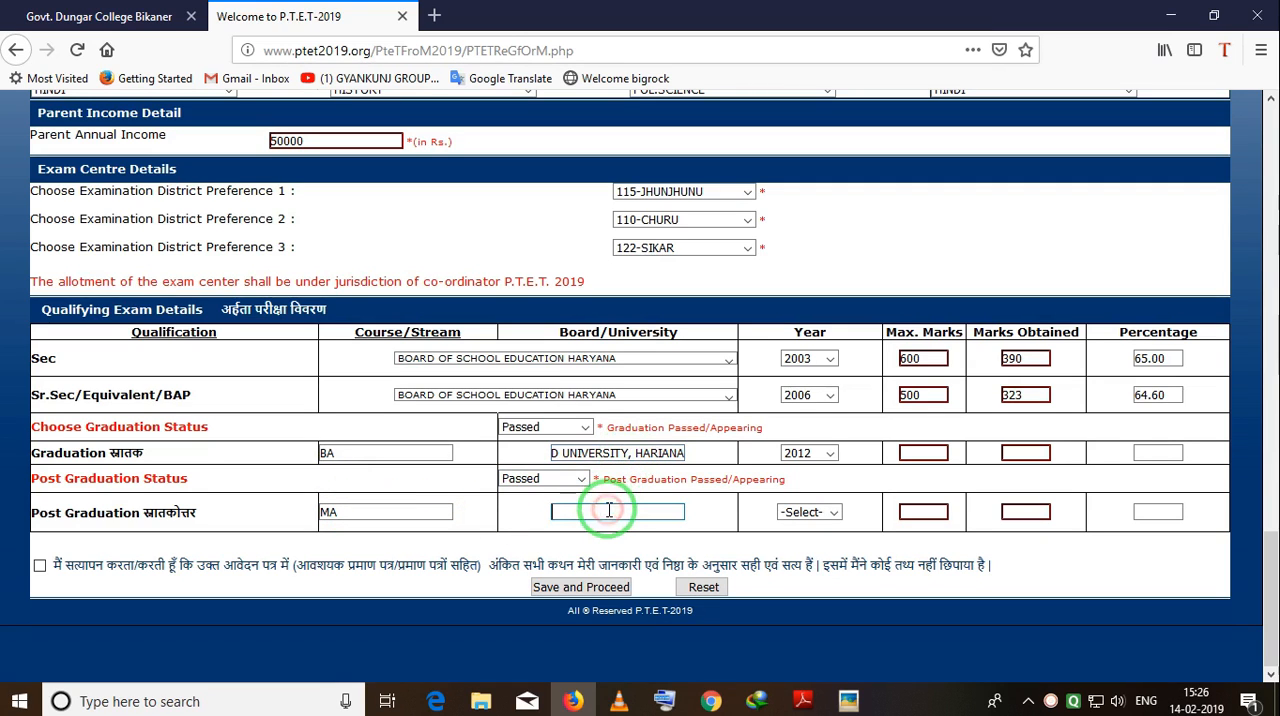
pyautogui.click(820, 512)
pyautogui.click(810, 204)
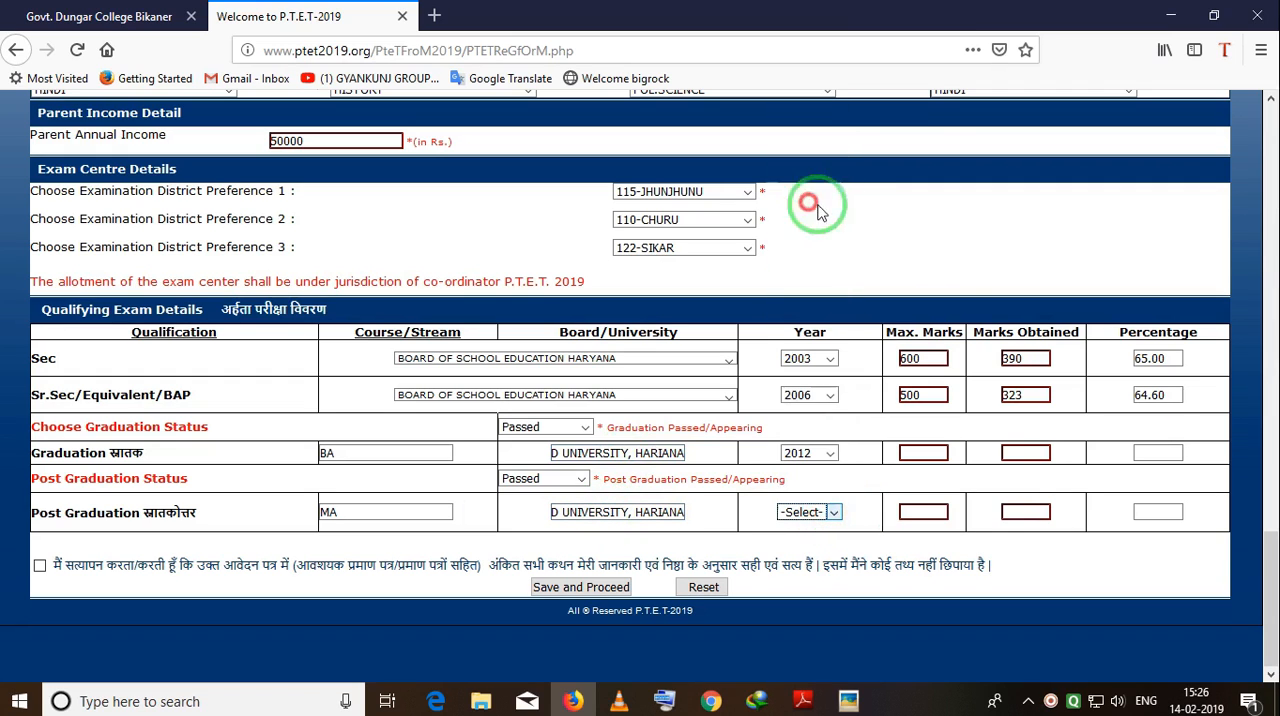
# Enter 900 maximum and 575 obtained marks for post graduation, and 1200 maximum and 675 obtained marks for graduation.
pyautogui.click(927, 513)
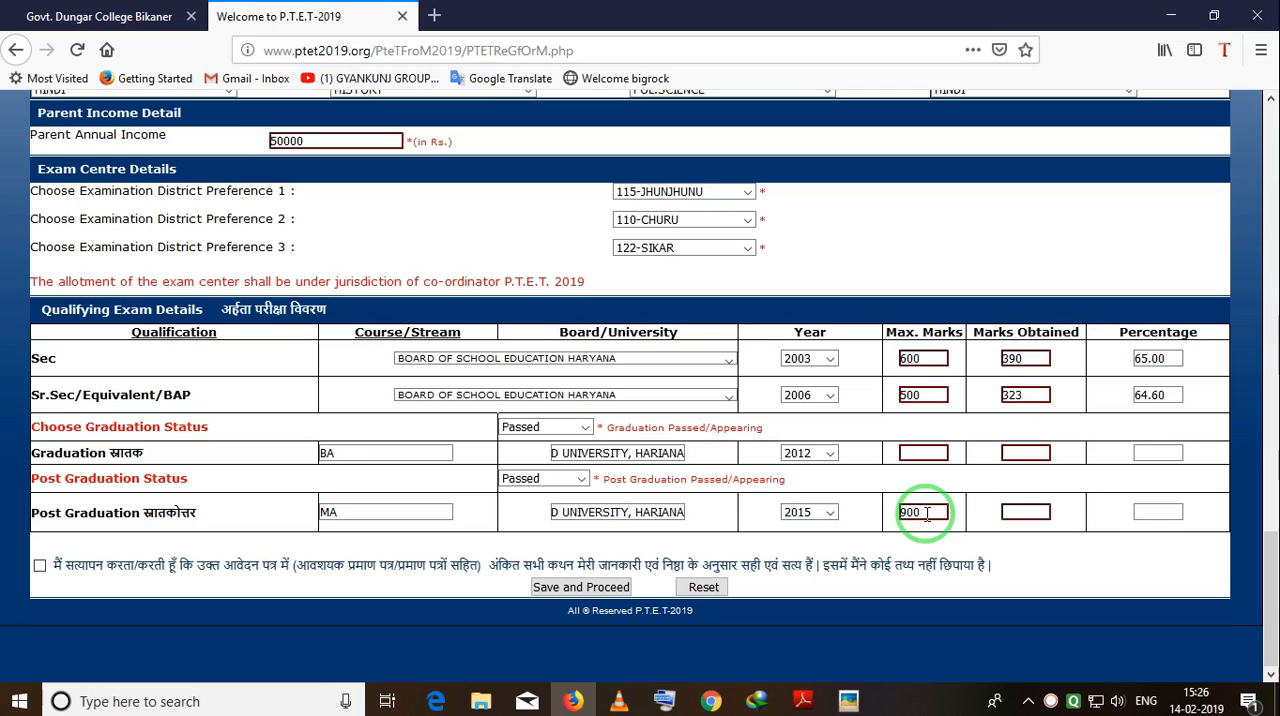
pyautogui.click(1013, 514)
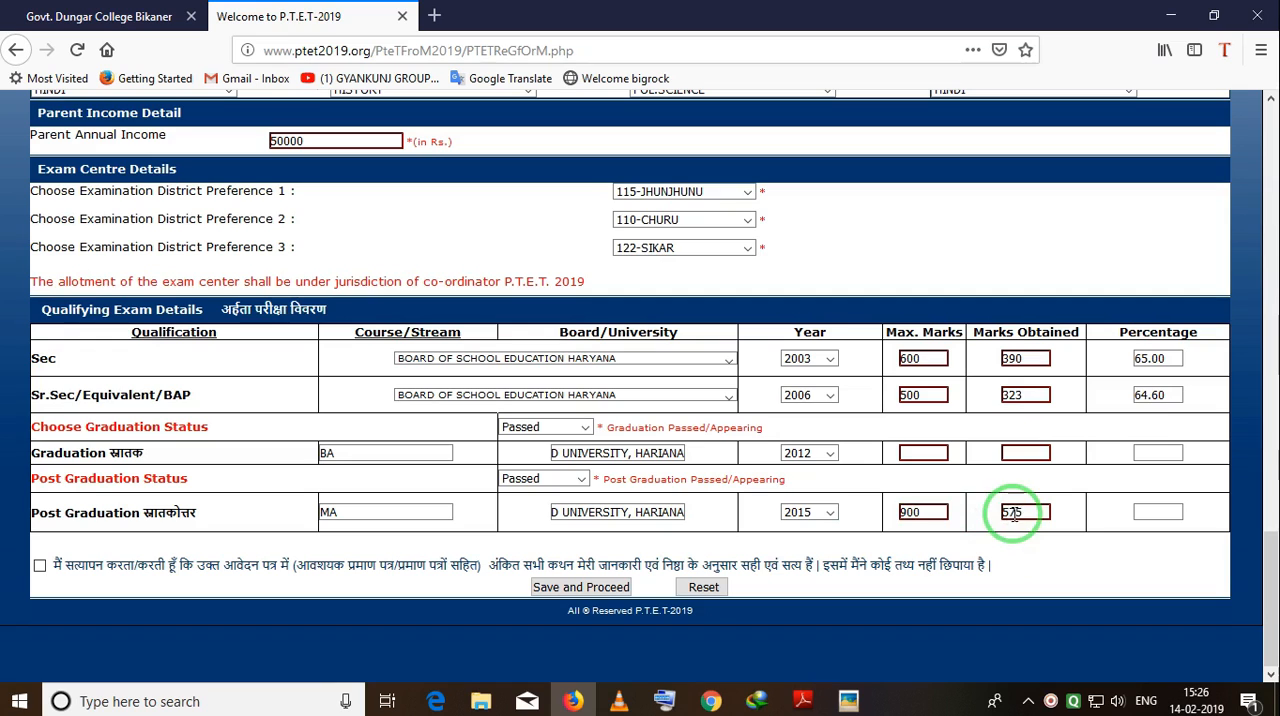
pyautogui.click(923, 456)
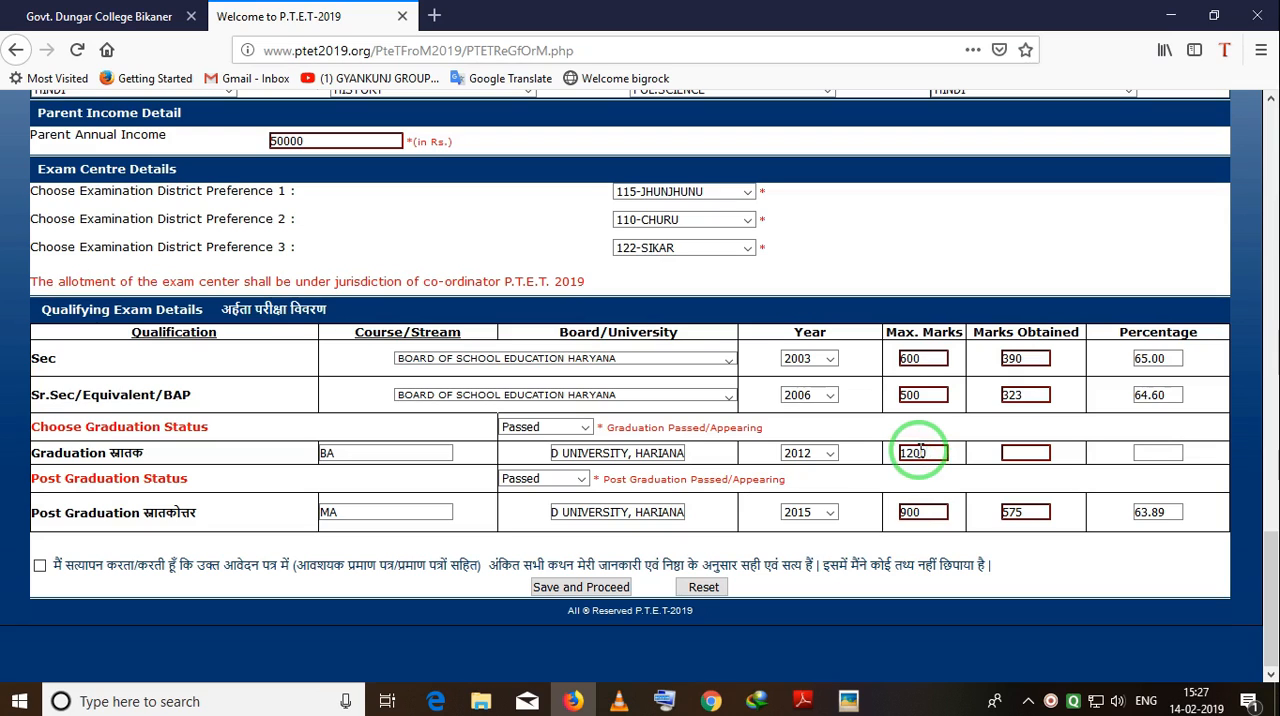
pyautogui.click(1055, 457)
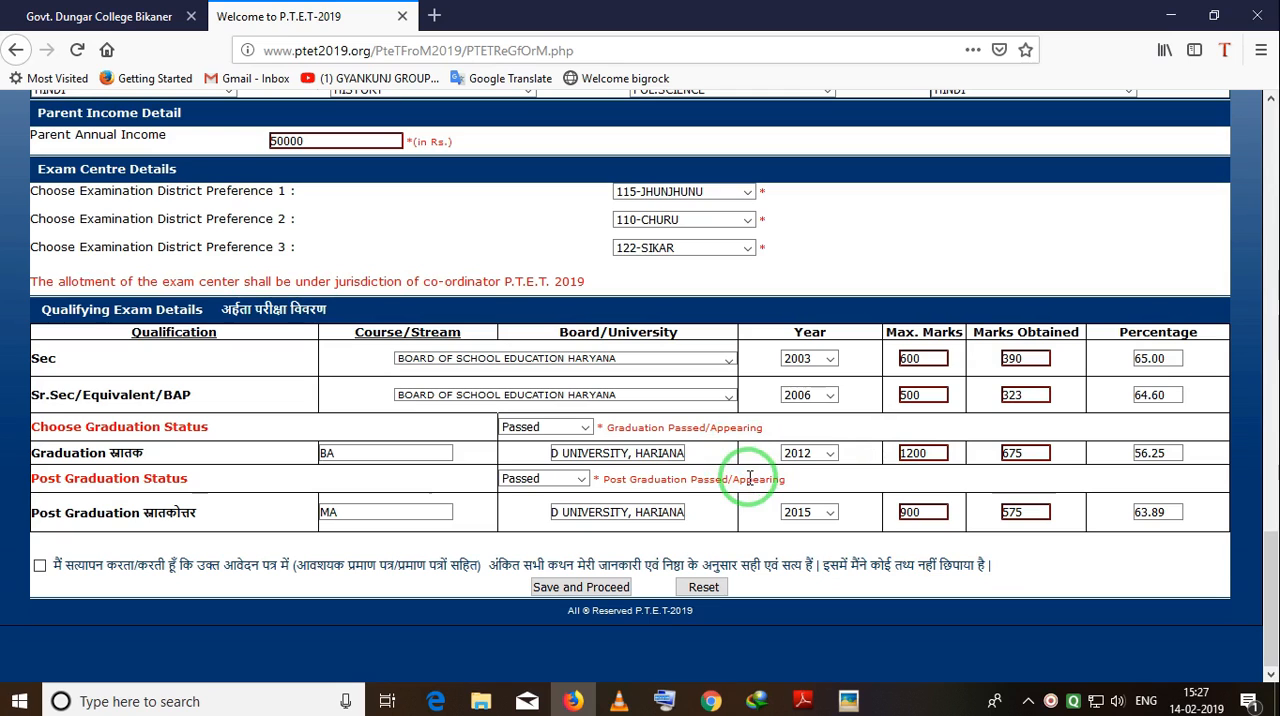
# Review the completed application form, accept the declaration, and save and verify the form.
pyautogui.scroll(5, 510, 435)
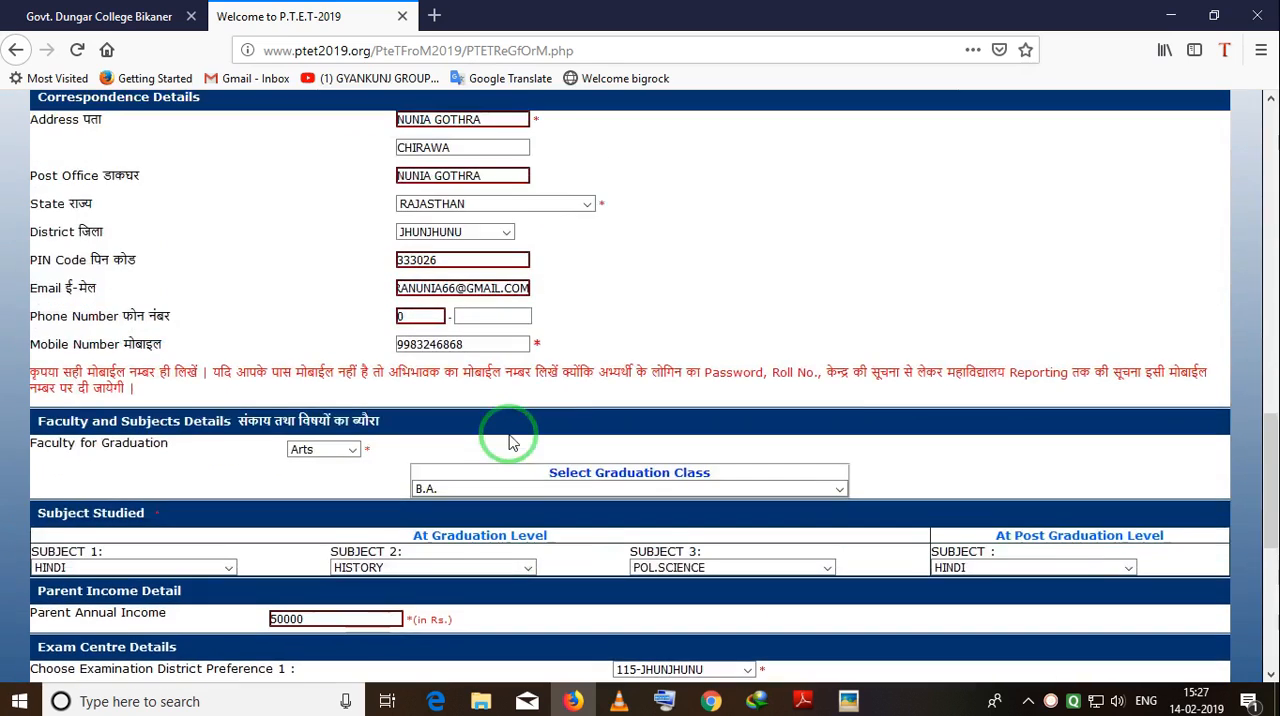
pyautogui.scroll(15, 510, 440)
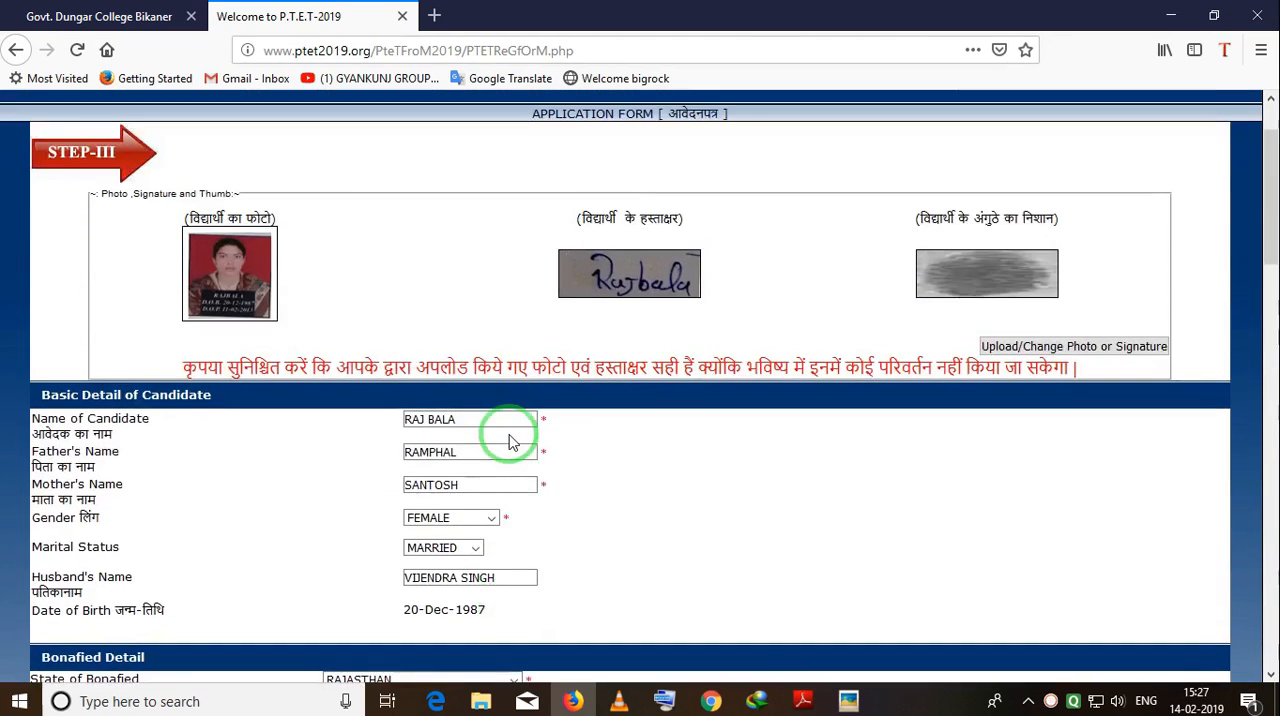
pyautogui.scroll(-20, 510, 440)
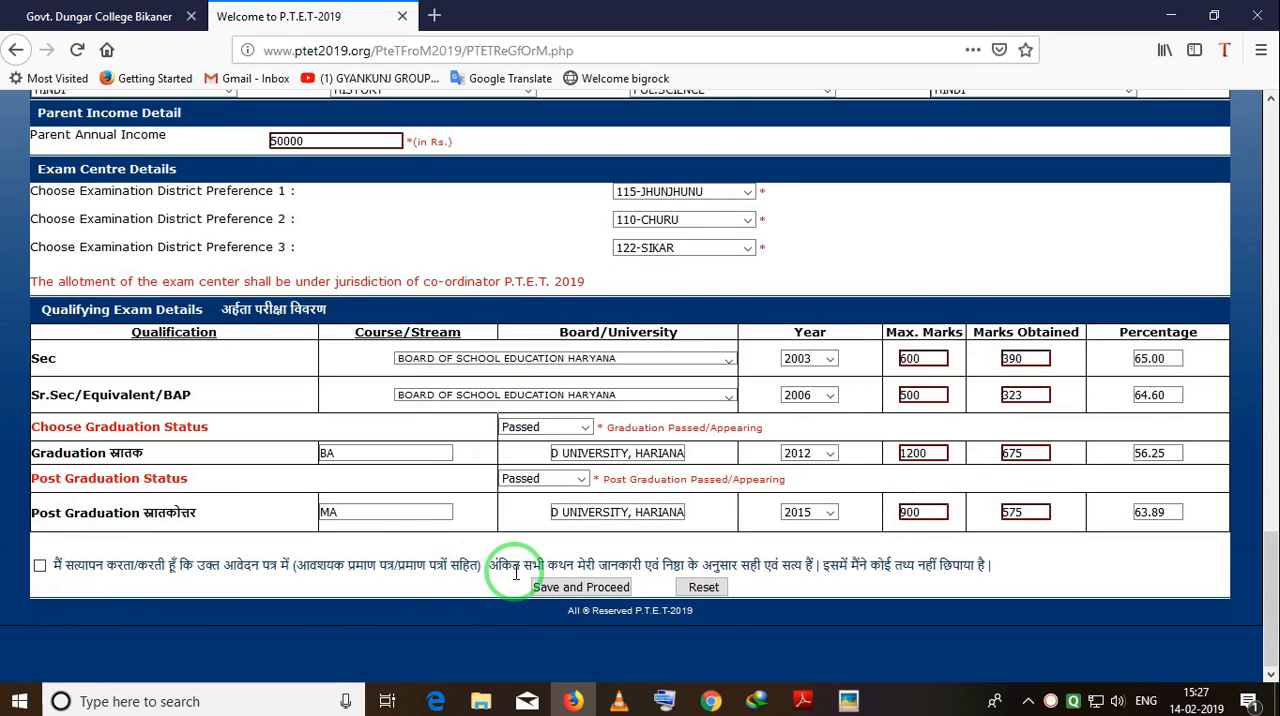
pyautogui.click(40, 567)
pyautogui.click(578, 590)
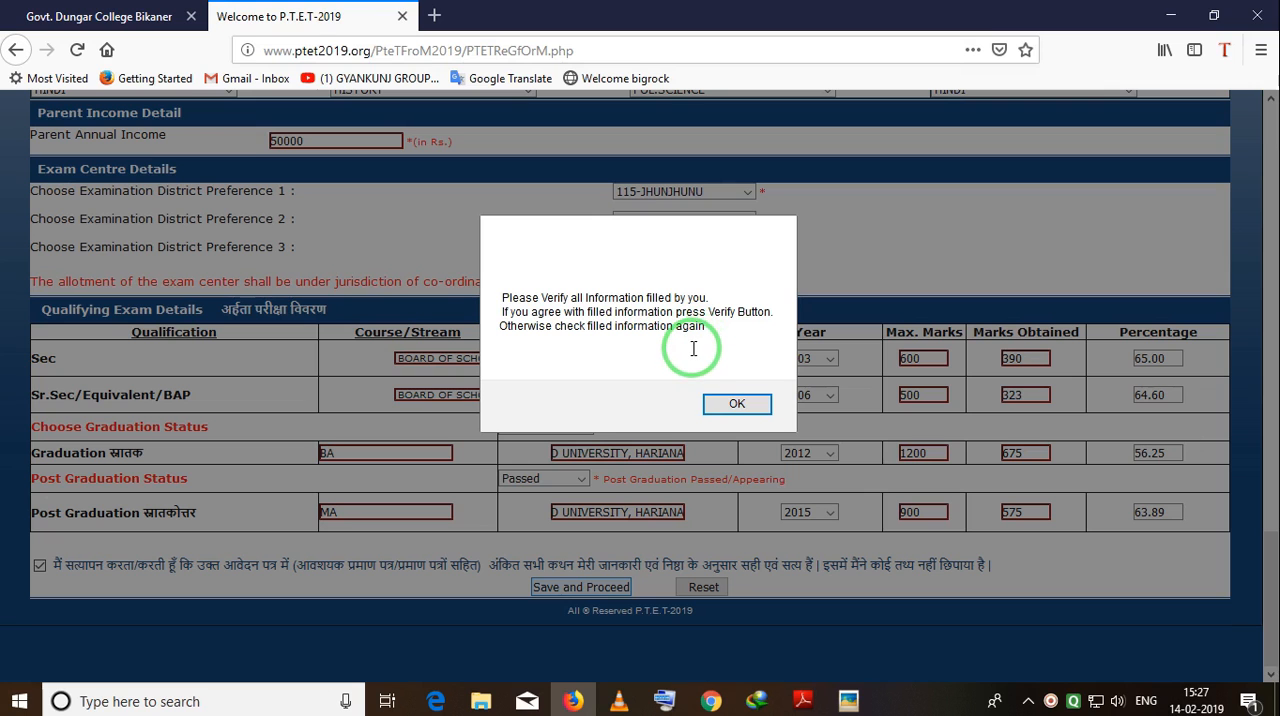
pyautogui.click(737, 403)
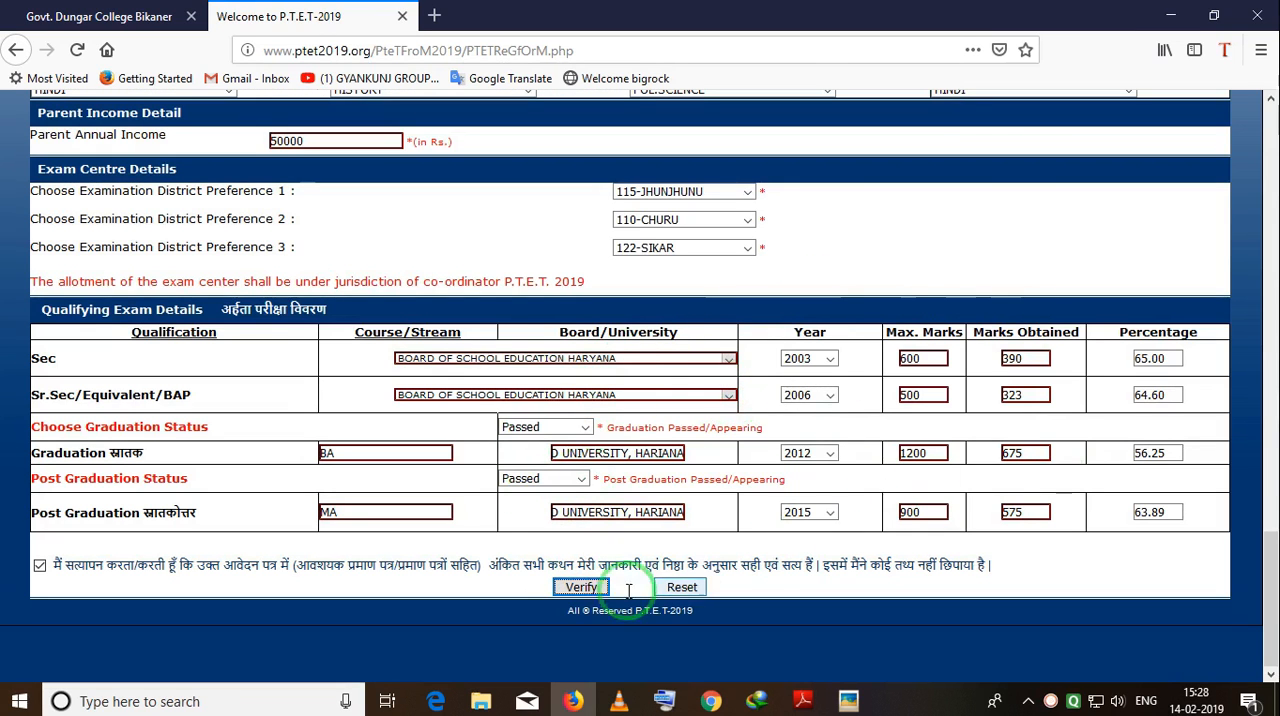
pyautogui.click(570, 585)
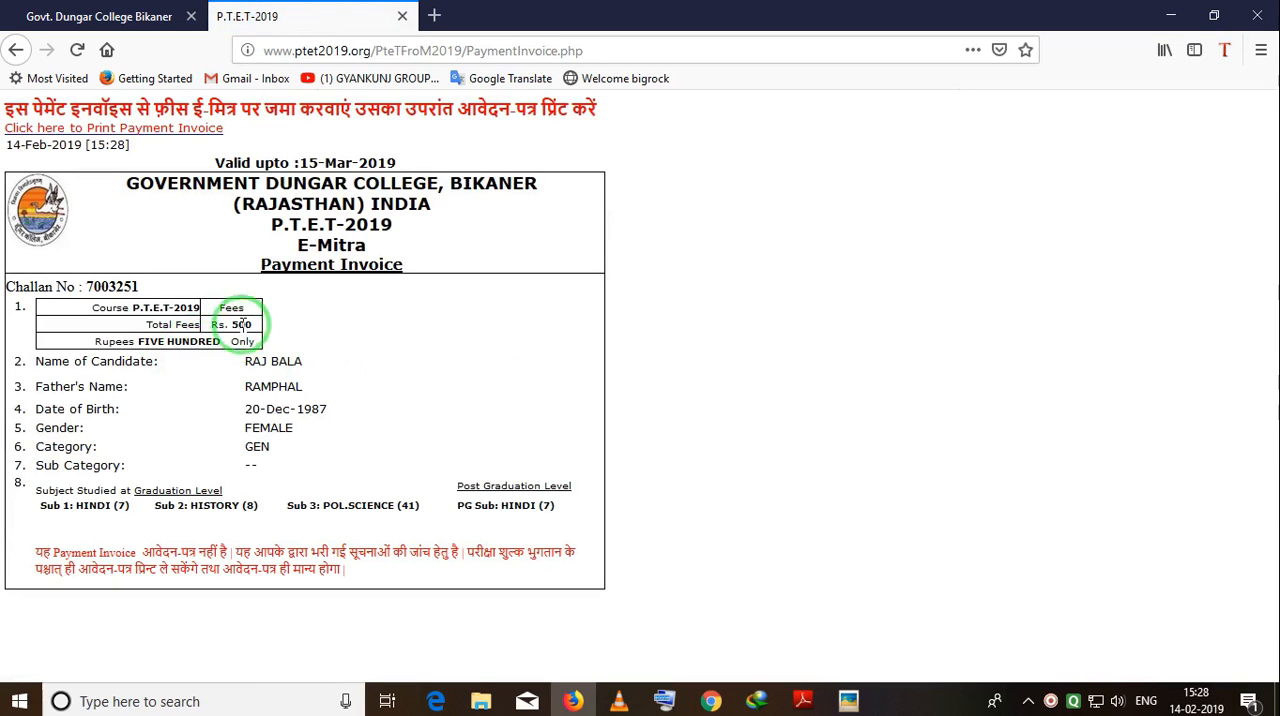
# Copy the challan number from the payment invoice, and open and cancel printing of the invoice.
pyautogui.moveTo(145, 287); pyautogui.dragTo(55, 288)
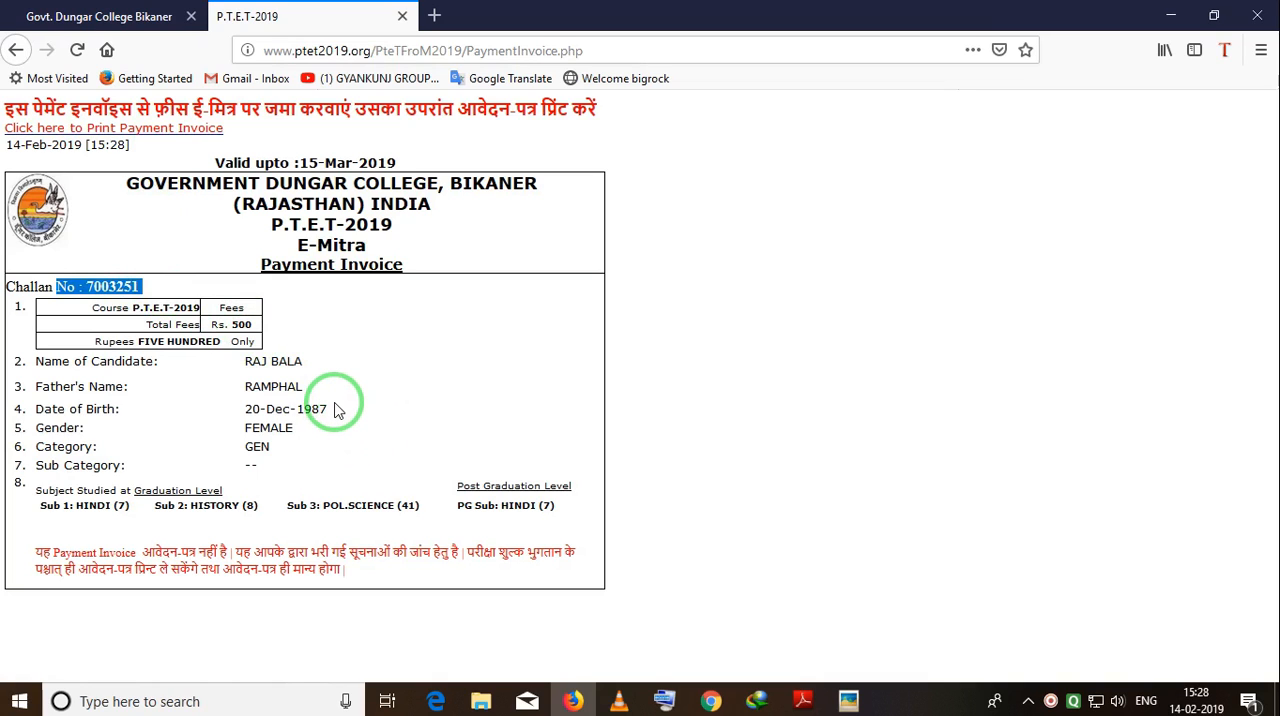
pyautogui.click(140, 292)
pyautogui.moveTo(140, 289); pyautogui.dragTo(87, 284)
pyautogui.hotkey('ctrl', 'c')
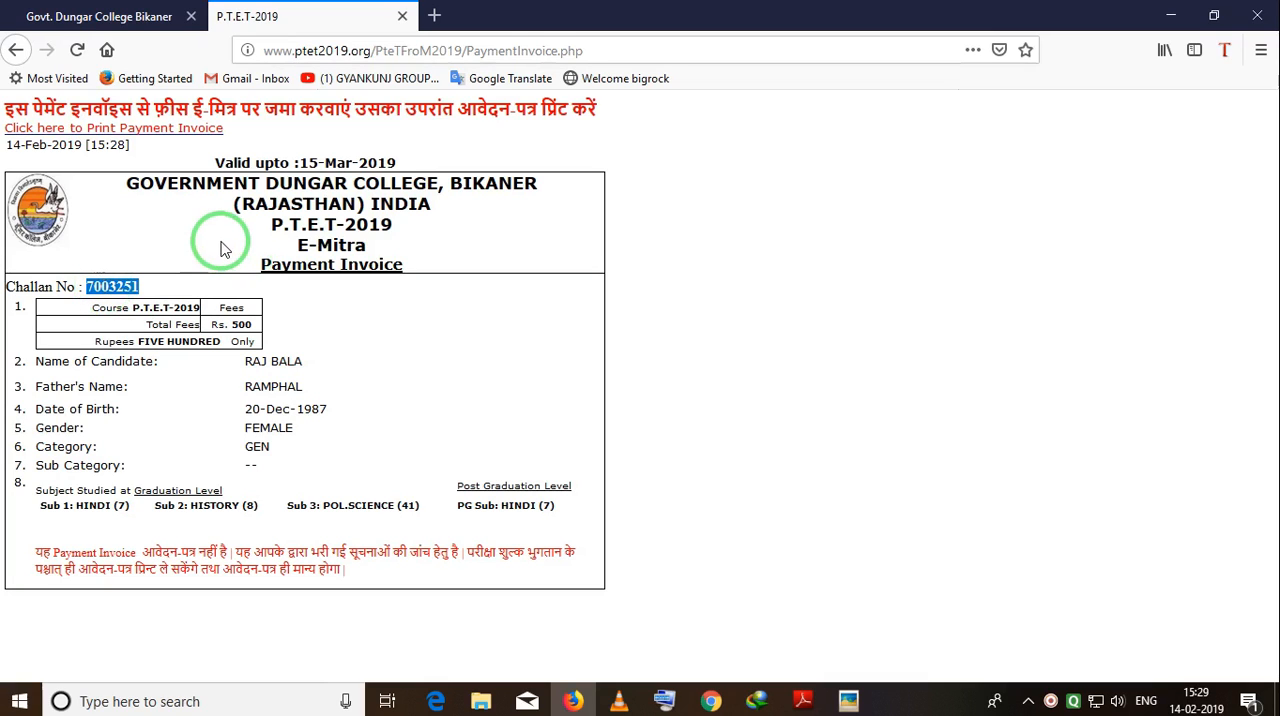
pyautogui.click(155, 129)
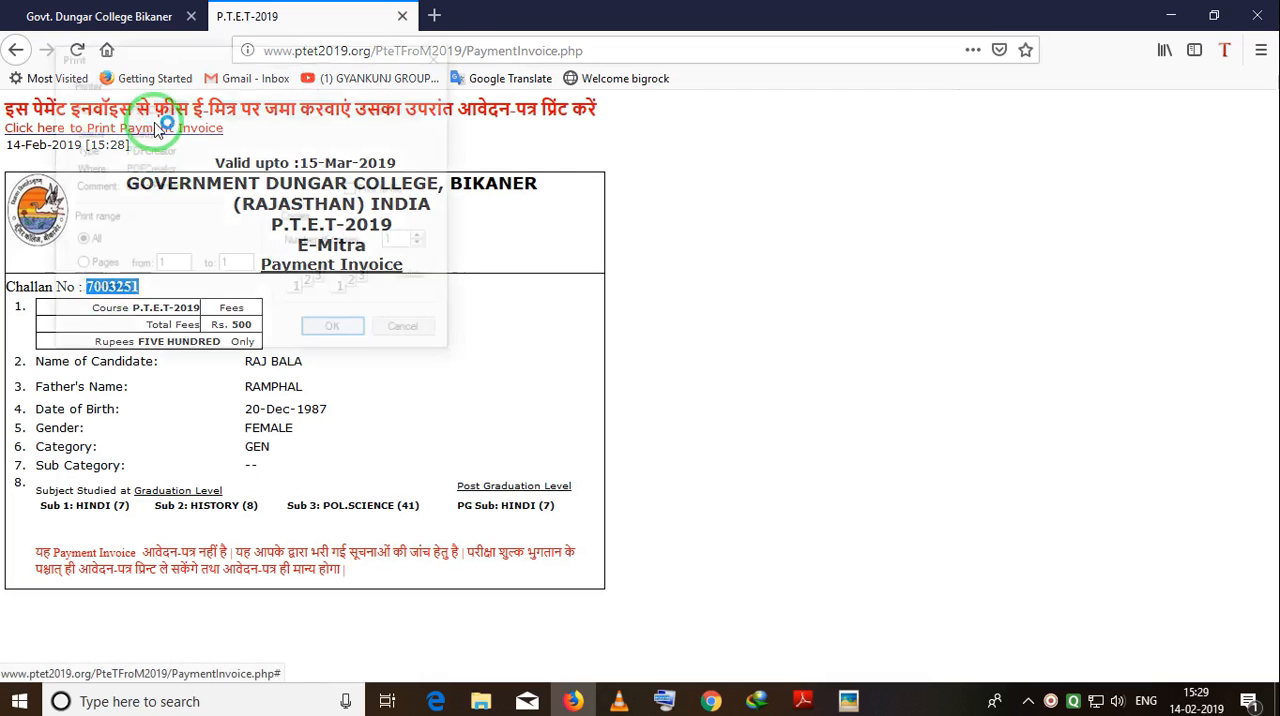
pyautogui.click(420, 336)
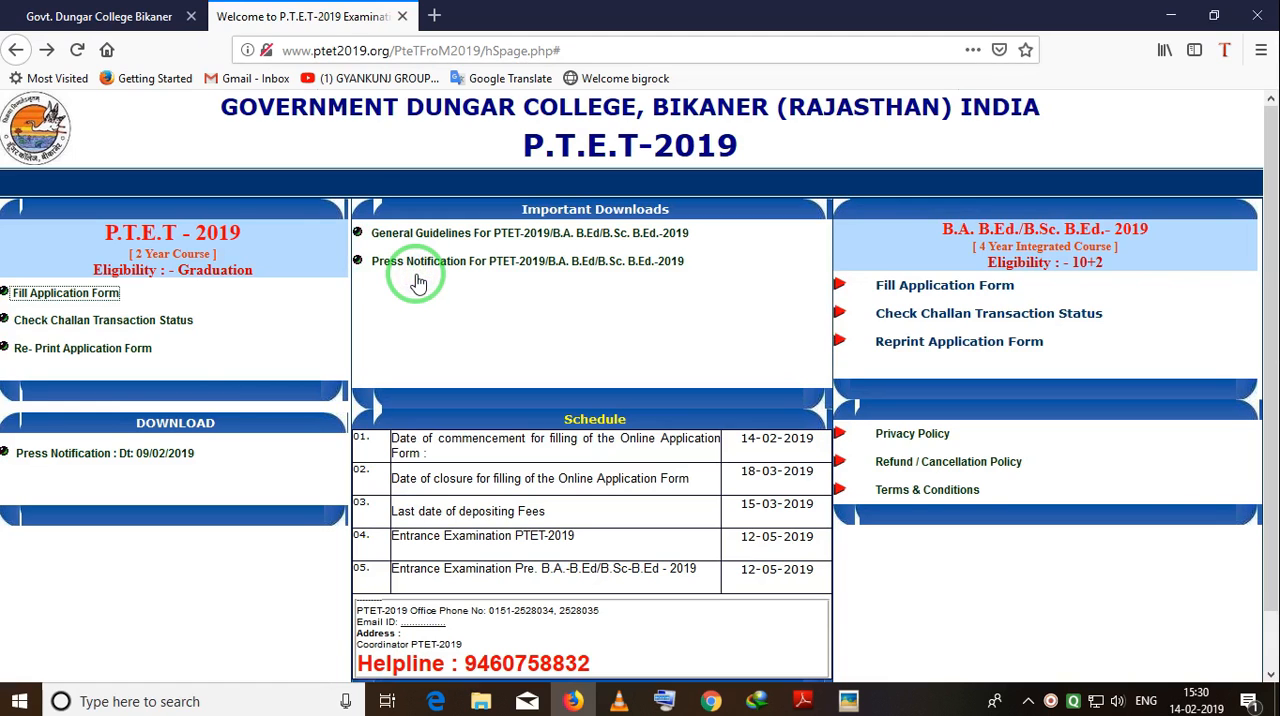
# Look up the two-year course challan transaction status by form number, entering the form number and the applicant's date of birth.
pyautogui.click(150, 322)
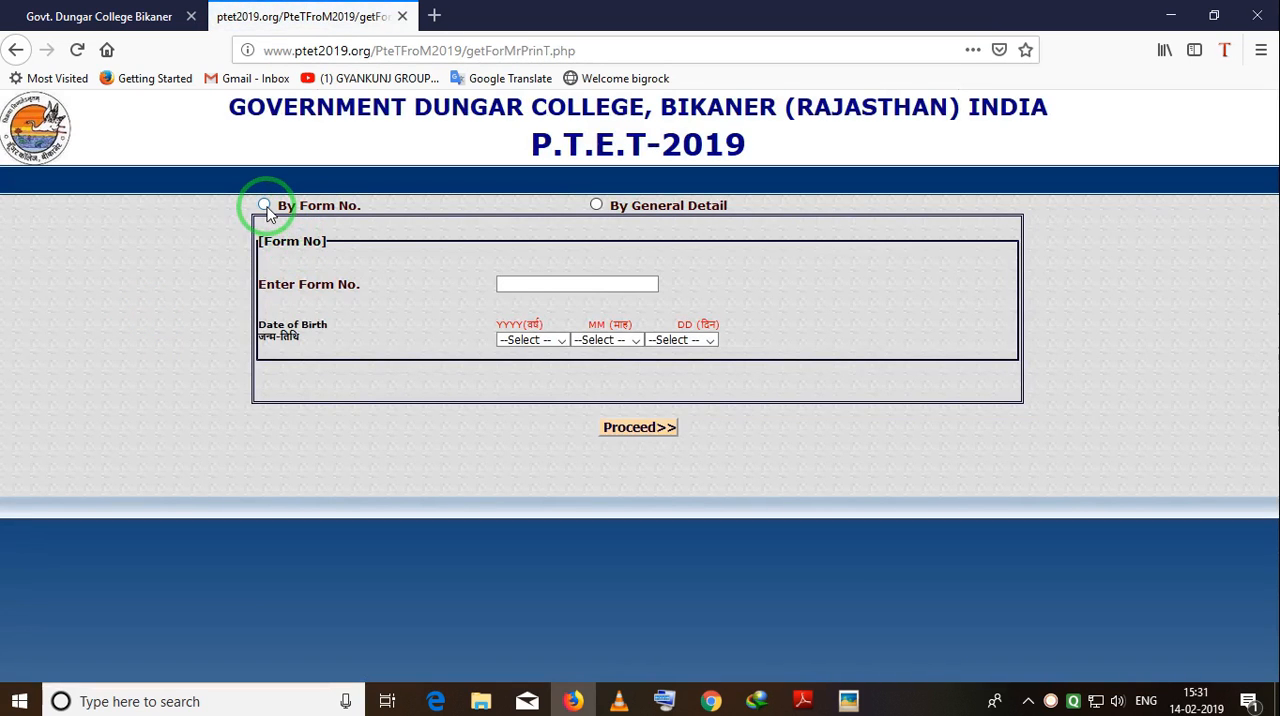
pyautogui.click(265, 206)
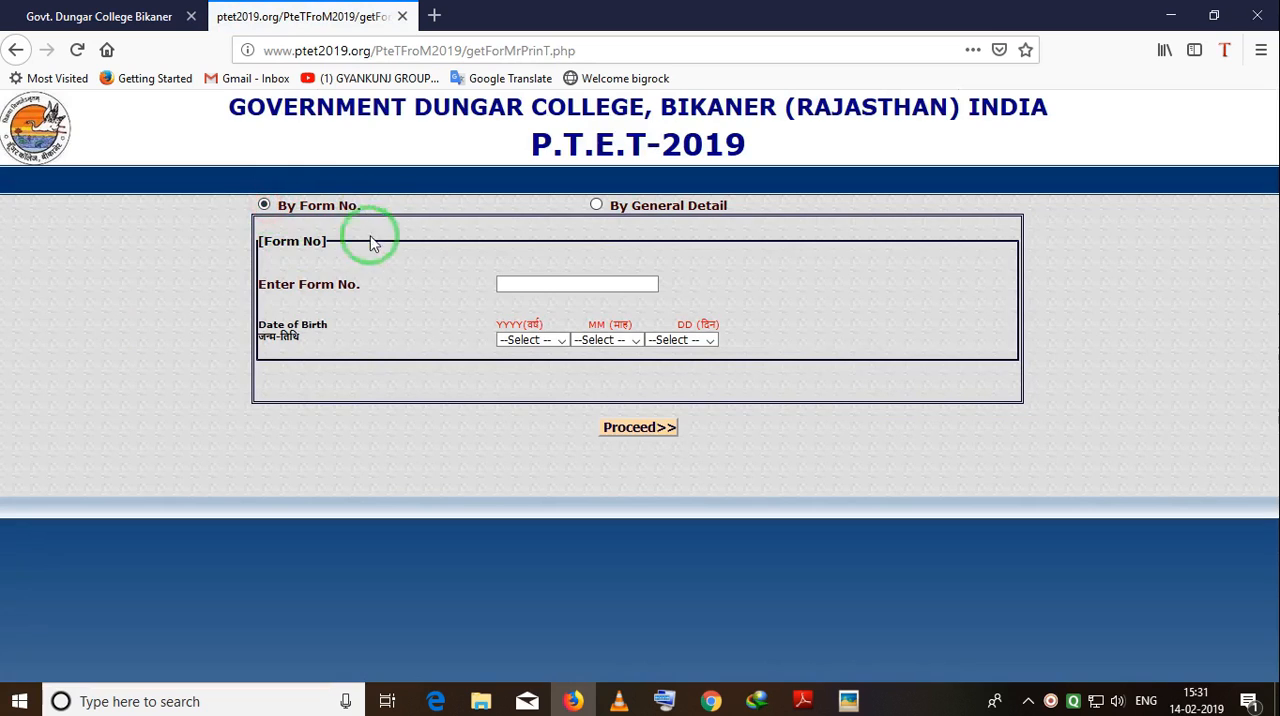
pyautogui.click(539, 287)
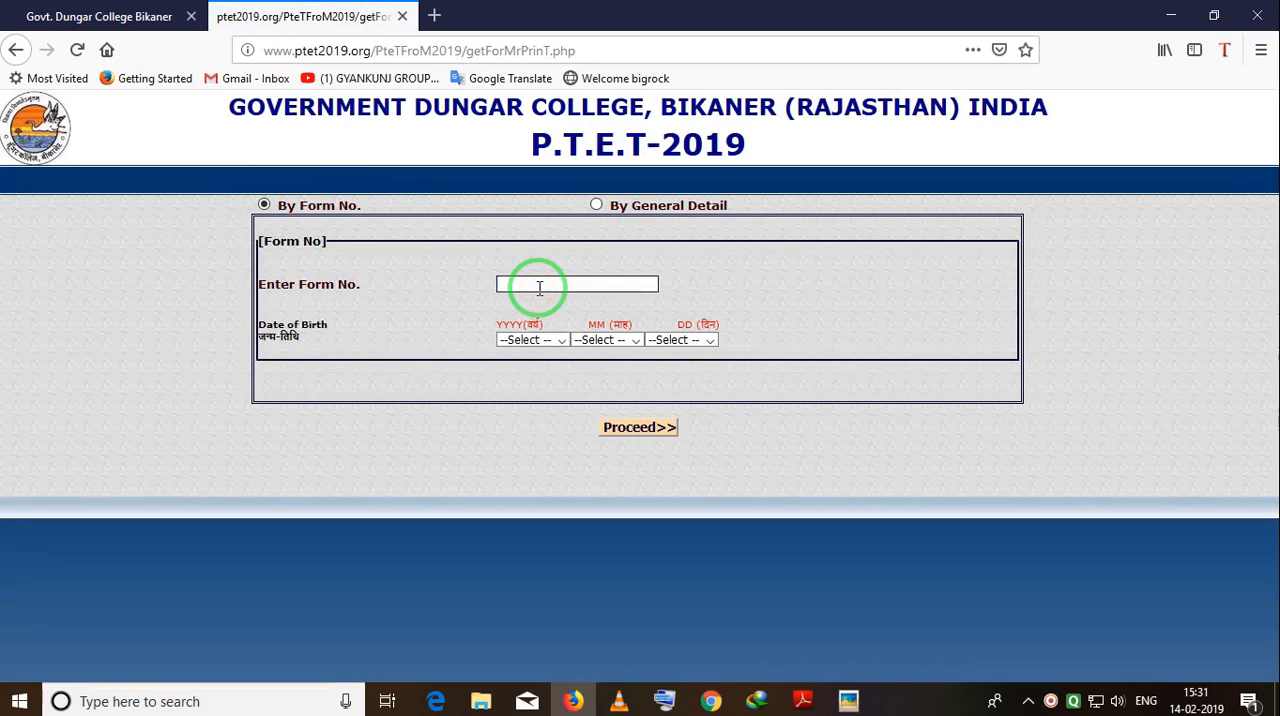
pyautogui.hotkey('ctrl', 'v')
pyautogui.write('1')
pyautogui.click(561, 340)
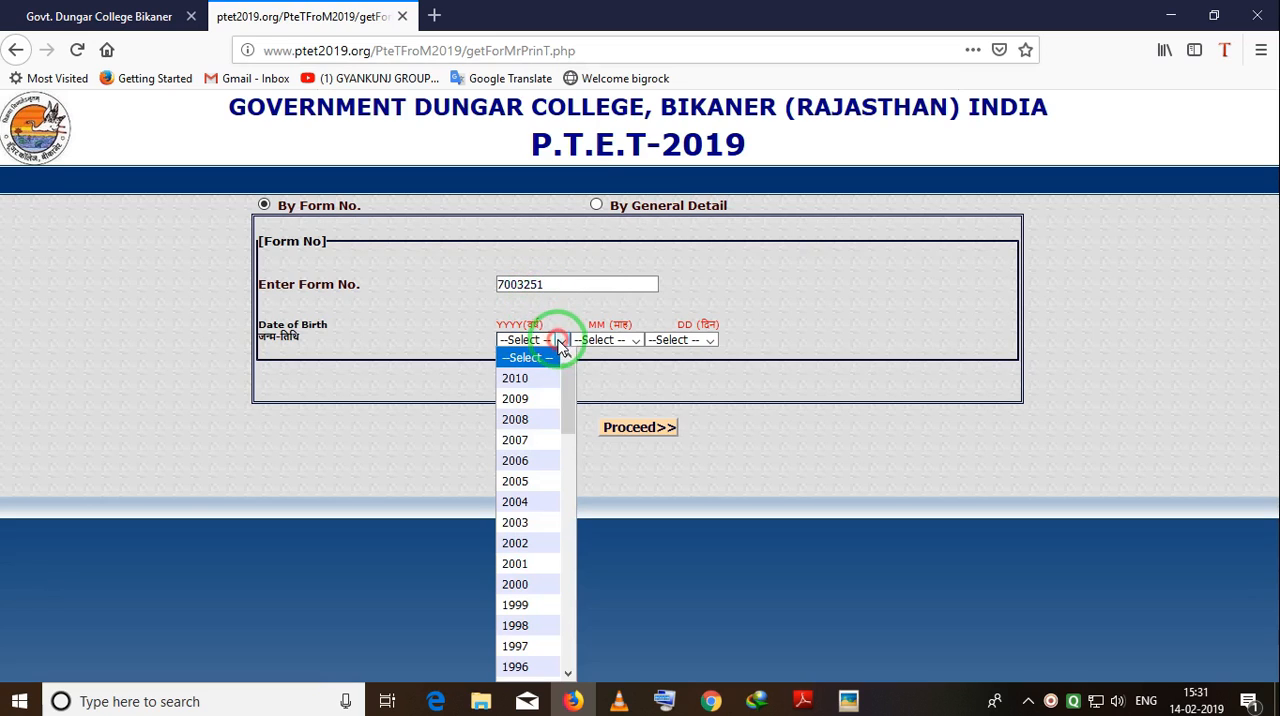
pyautogui.click(562, 322)
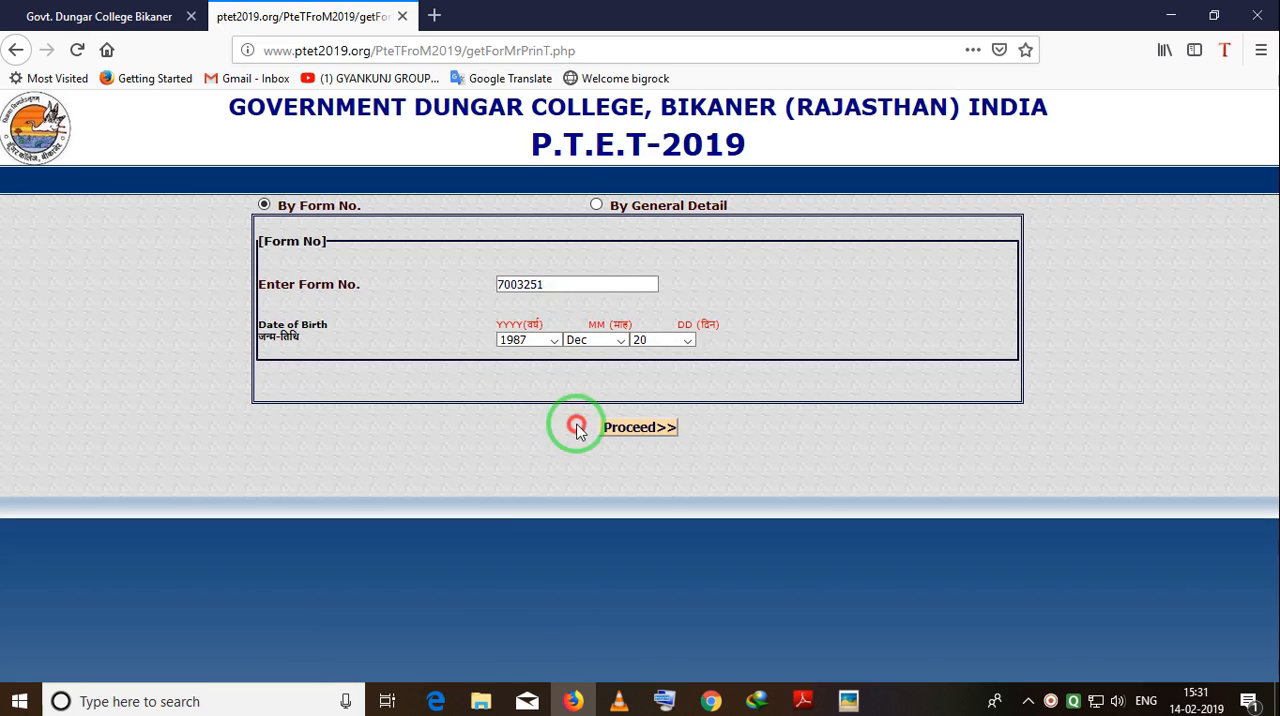
pyautogui.click(615, 427)
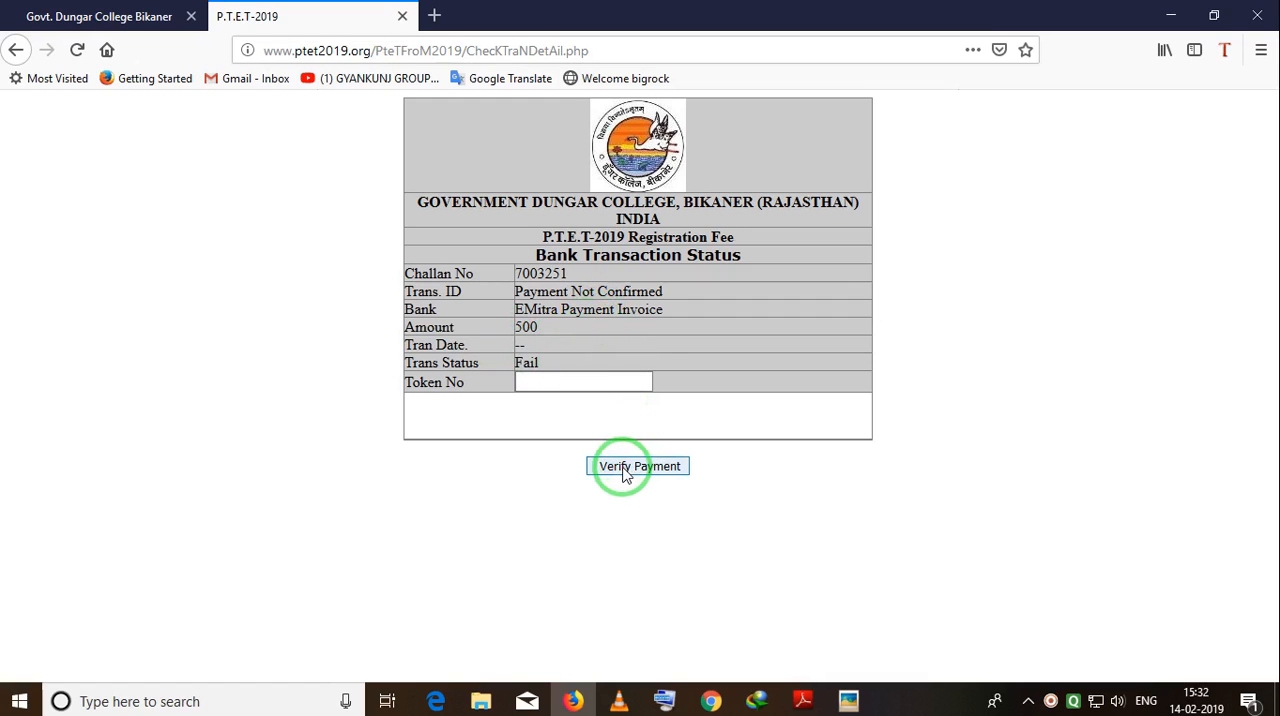
# Enter the token number on the bank transaction status page, try to verify the payment, and return to the P.T.E.T-2019 home page.
pyautogui.click(537, 383)
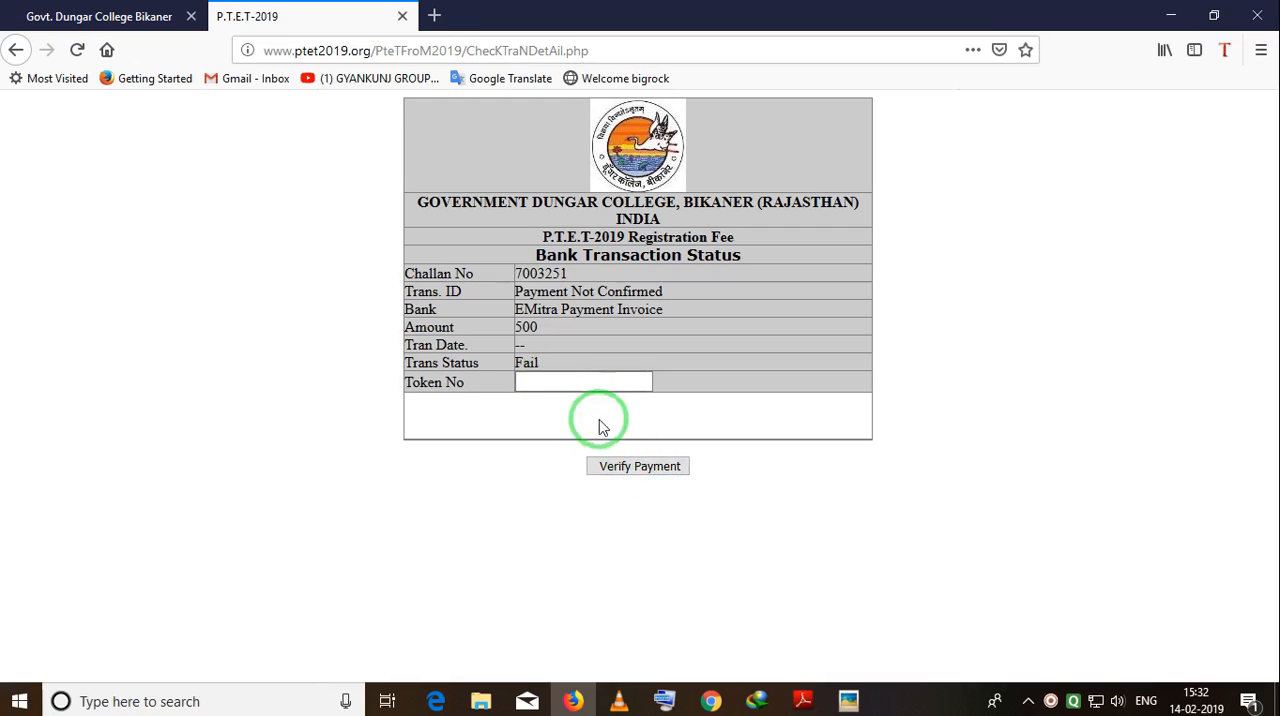
pyautogui.hotkey('ctrl', 'v')
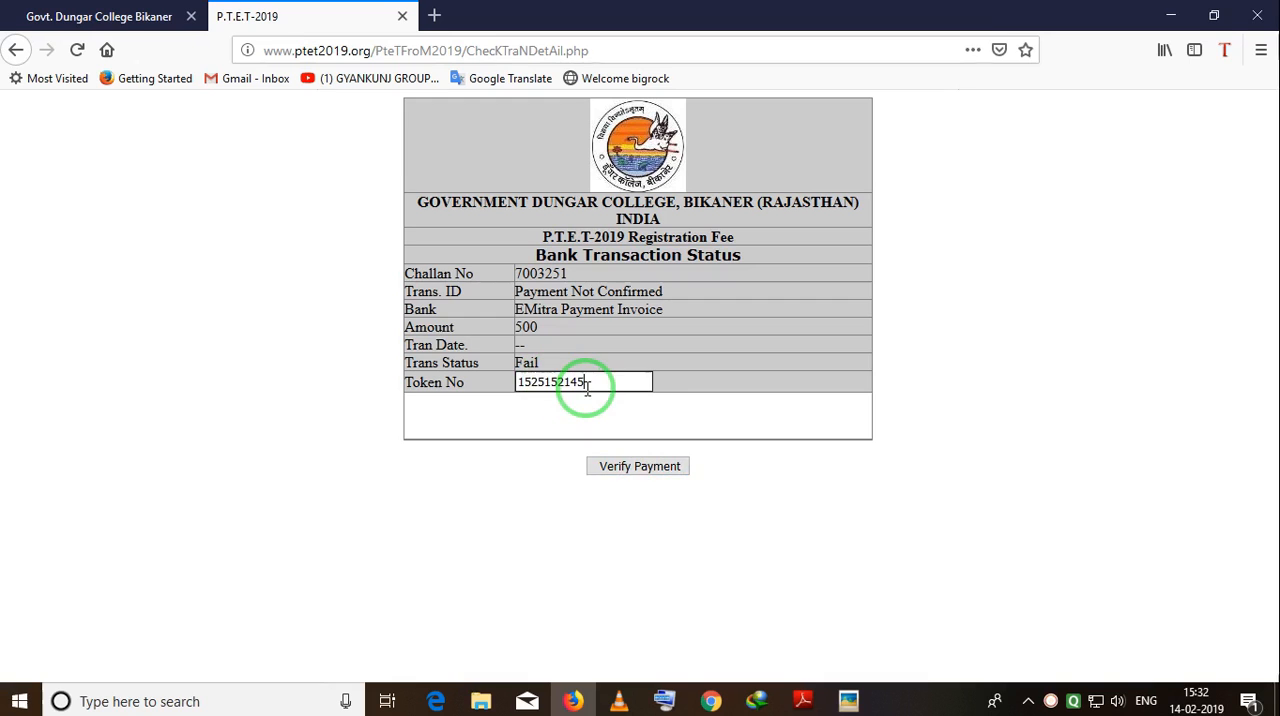
pyautogui.click(628, 465)
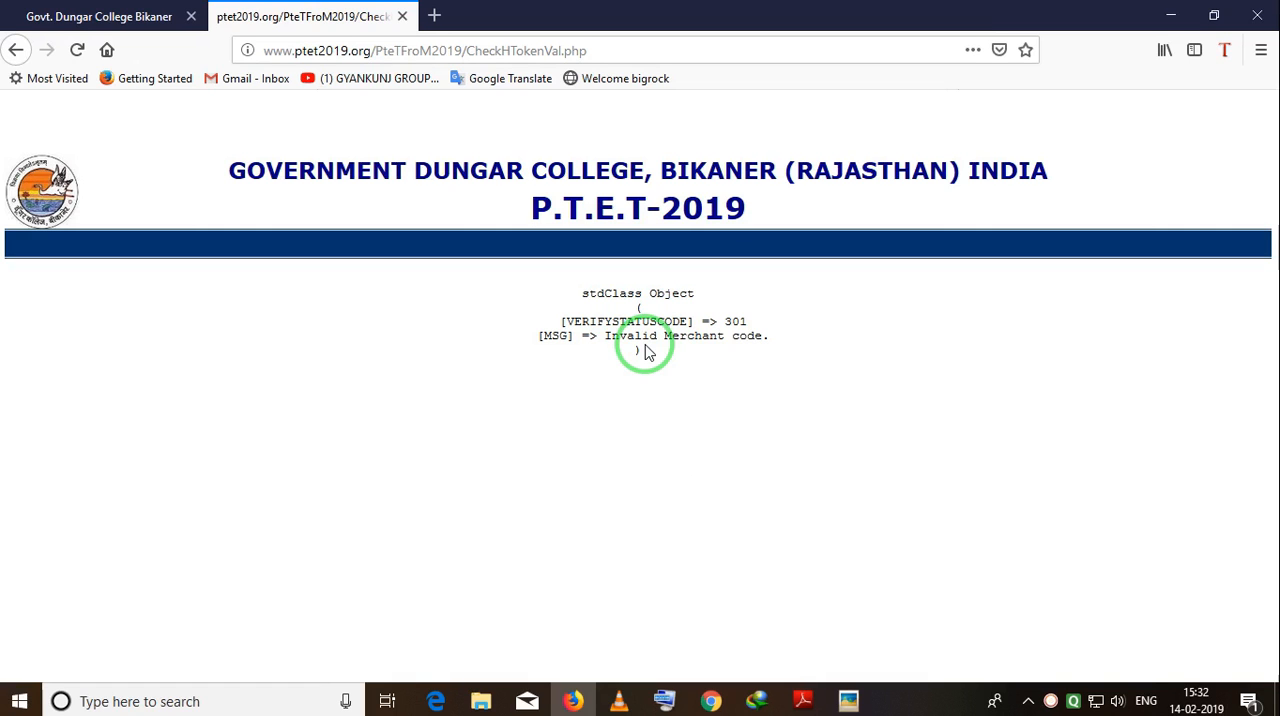
pyautogui.hotkey('alt', 'Left')
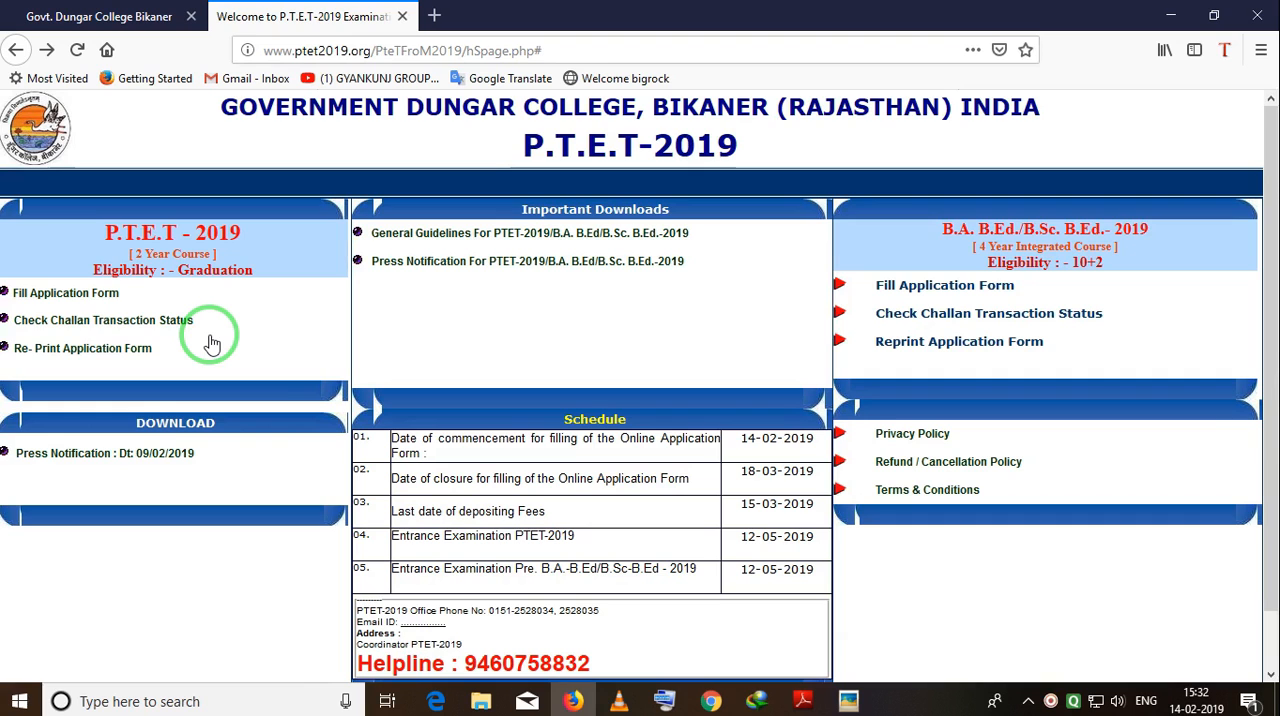
# Open the two-year course application form re-print page, choose lookup by form number, and enter the form number.
pyautogui.click(95, 356)
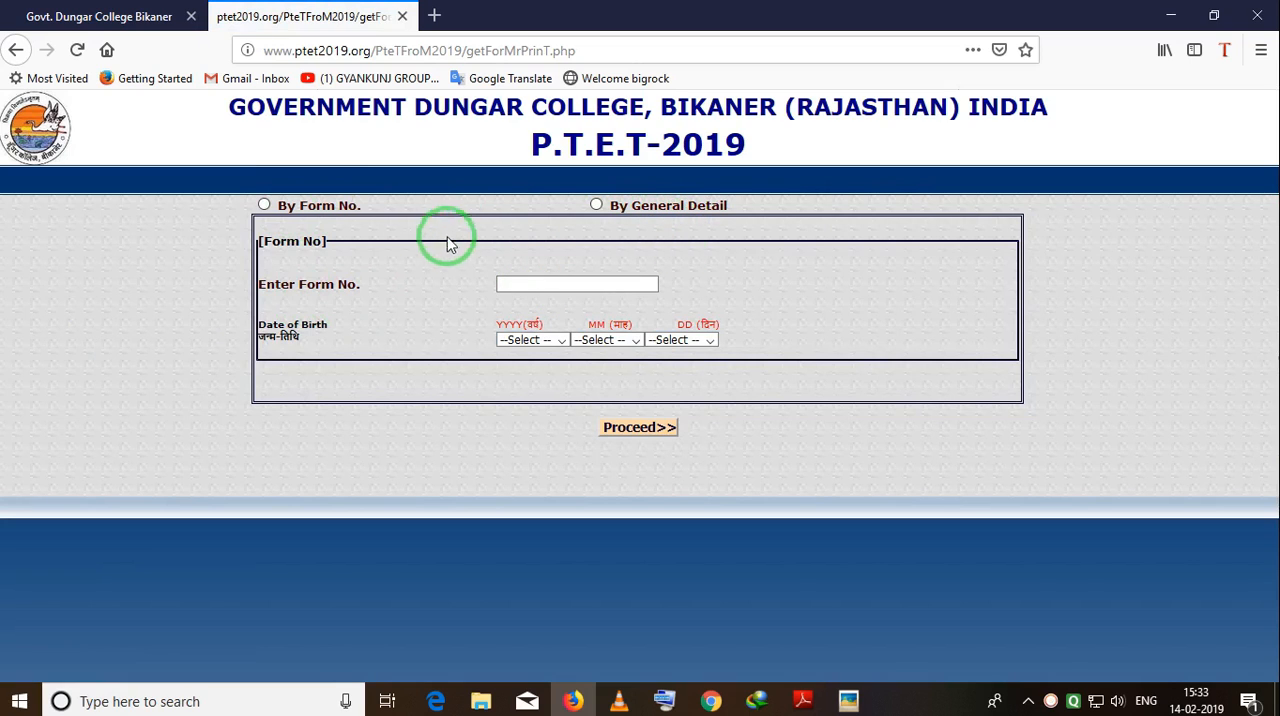
pyautogui.click(264, 204)
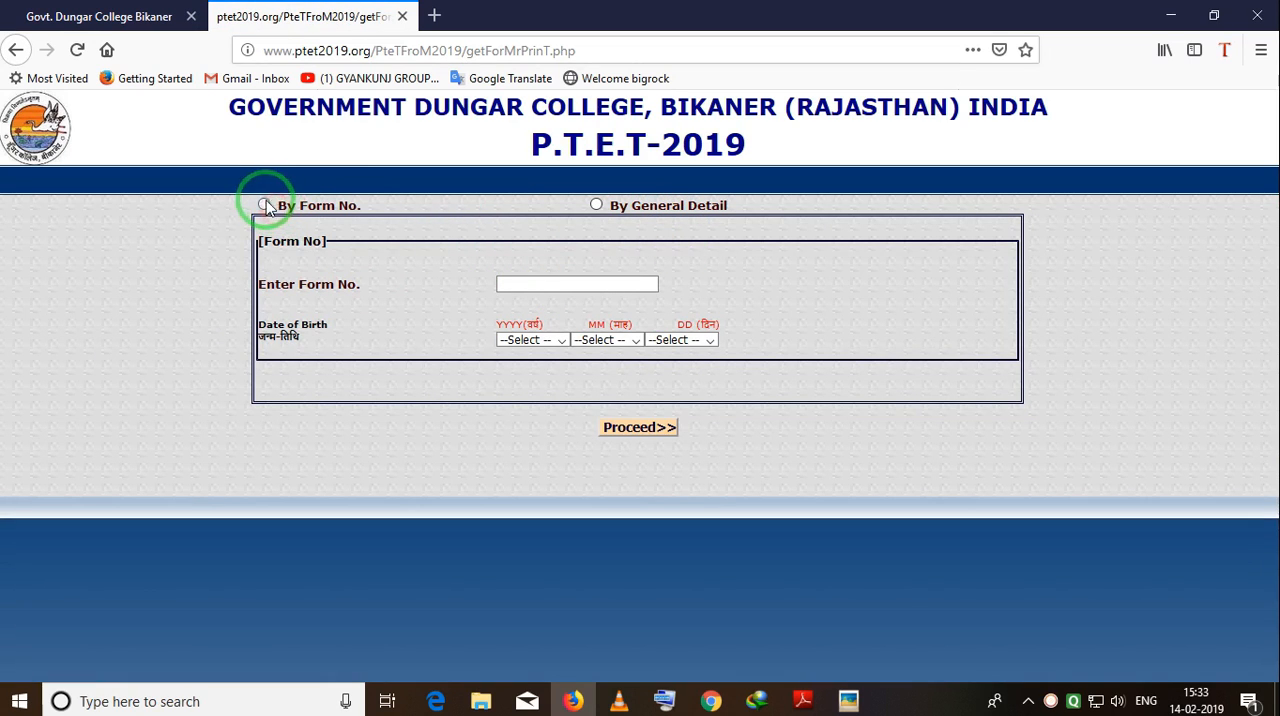
pyautogui.click(545, 285)
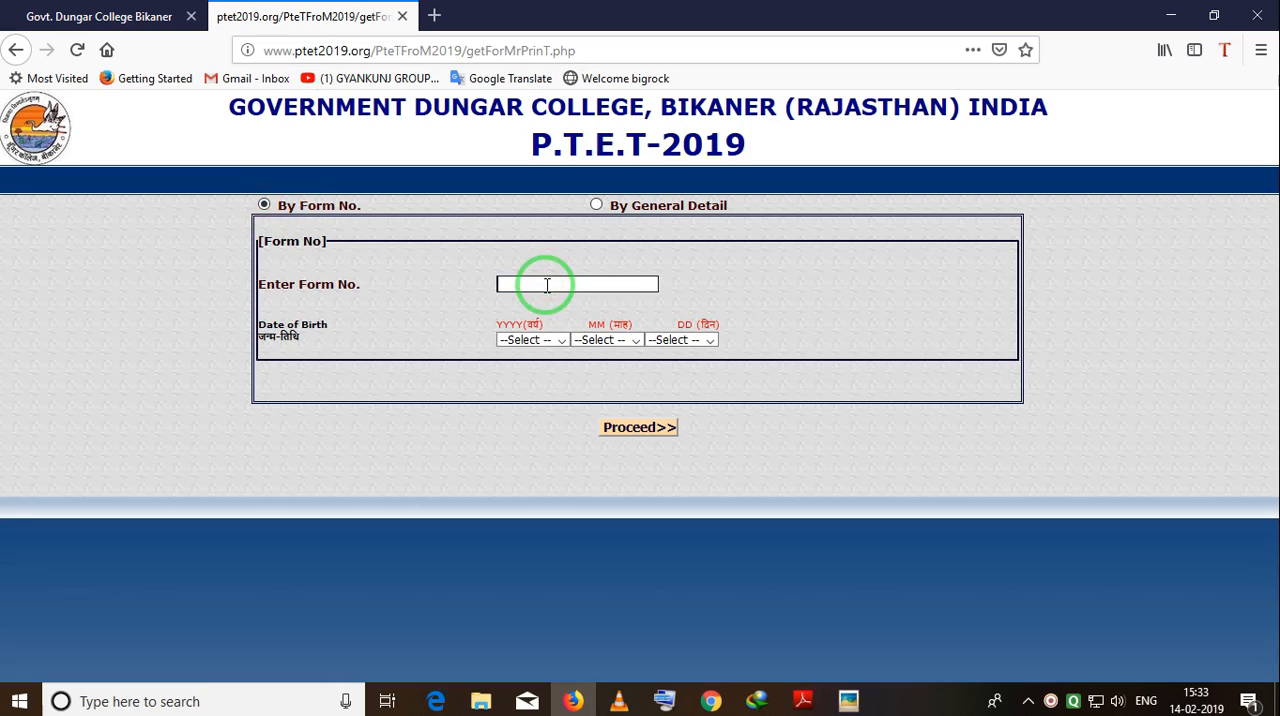
pyautogui.click(547, 285)
pyautogui.click(548, 303)
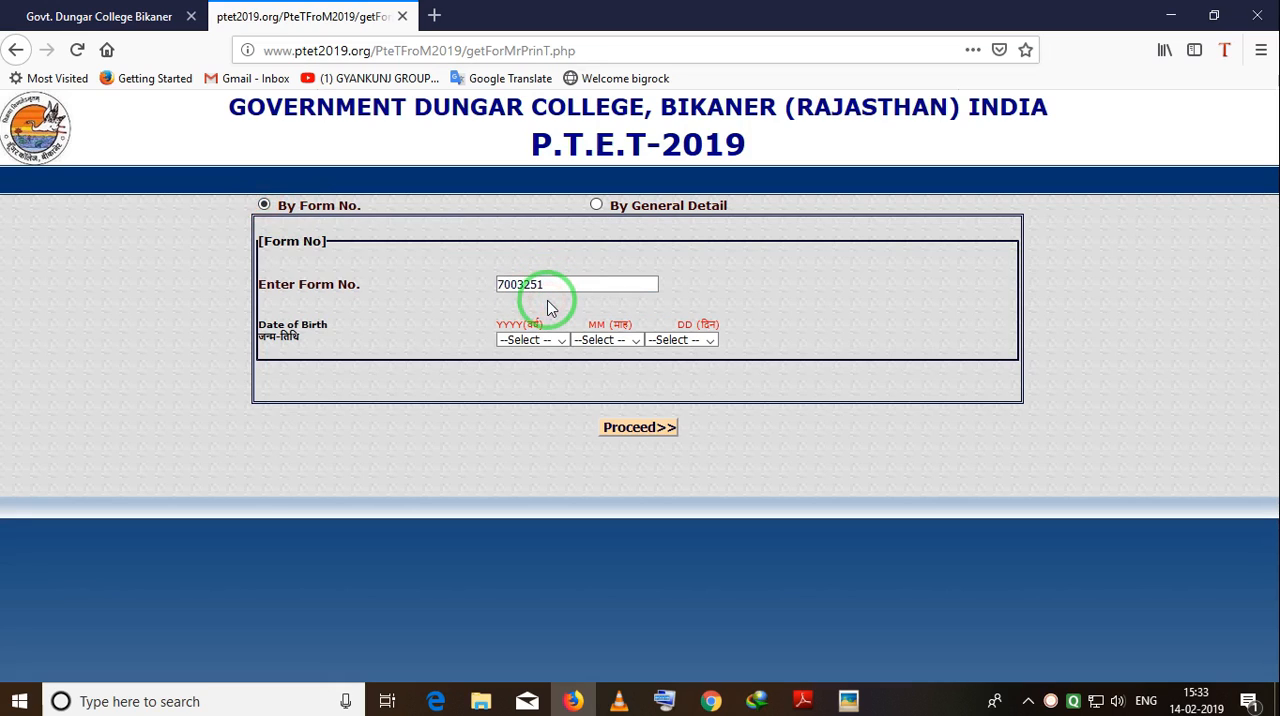
# Select the applicant's date of birth, proceed with the re-print lookup, and activate the token number field.
pyautogui.press('Tab')
pyautogui.press('1')
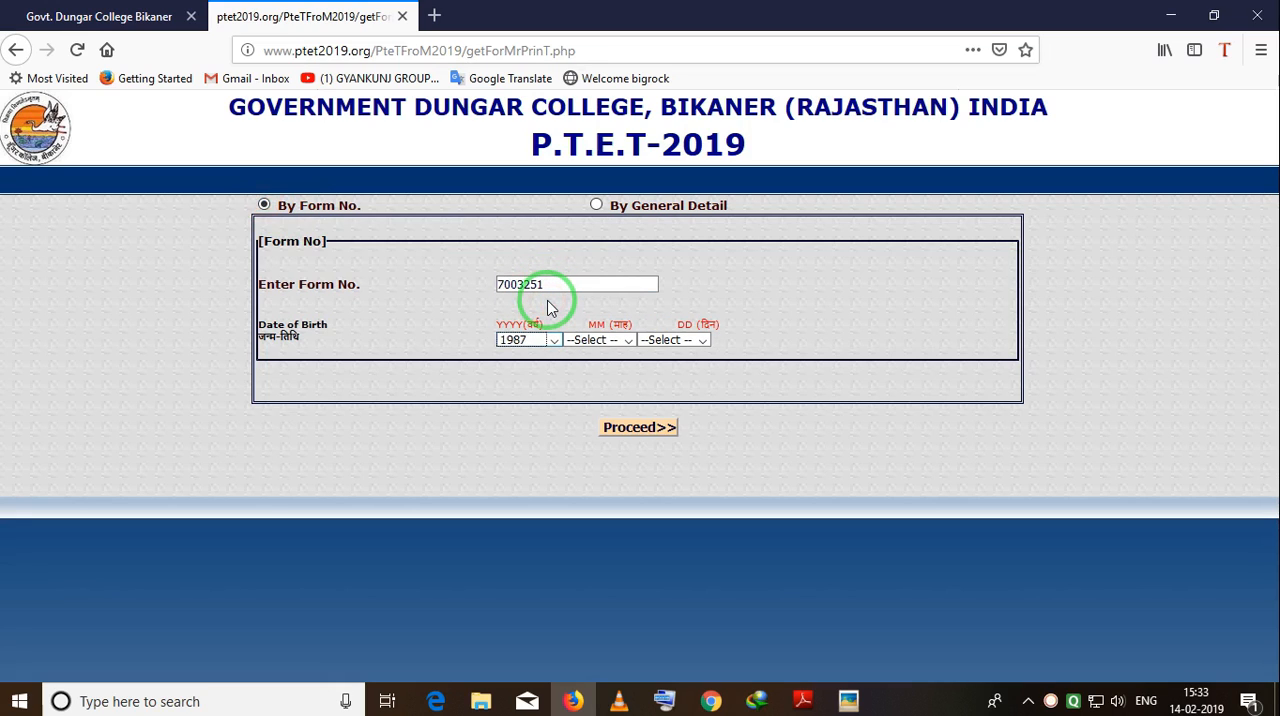
pyautogui.press('Tab')
pyautogui.press('d')
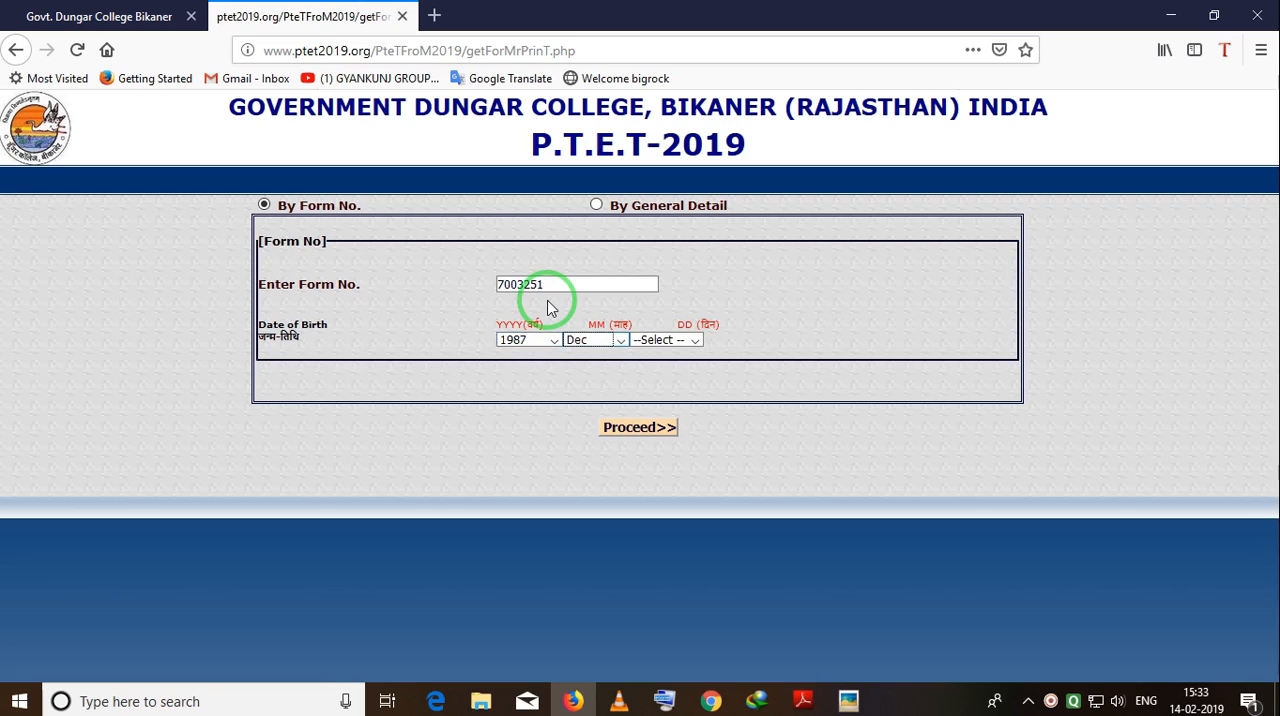
pyautogui.press('Tab')
pyautogui.press('2')
pyautogui.press('0')
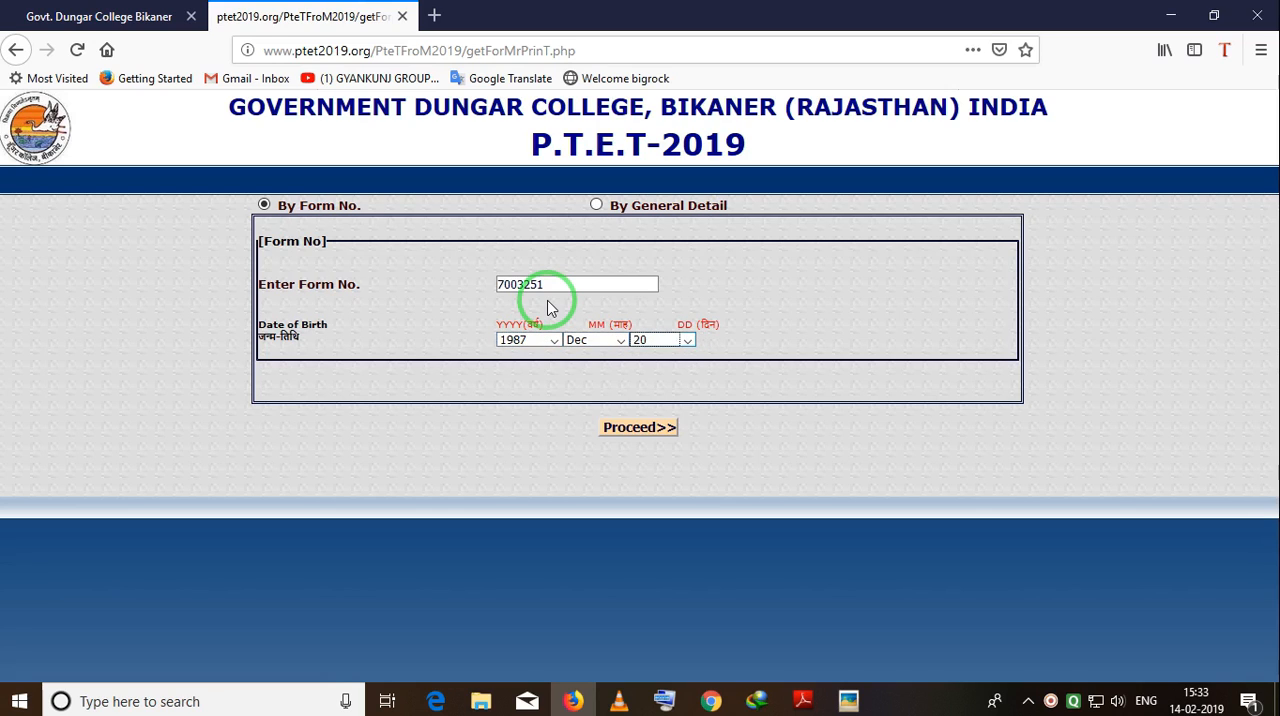
pyautogui.click(638, 427)
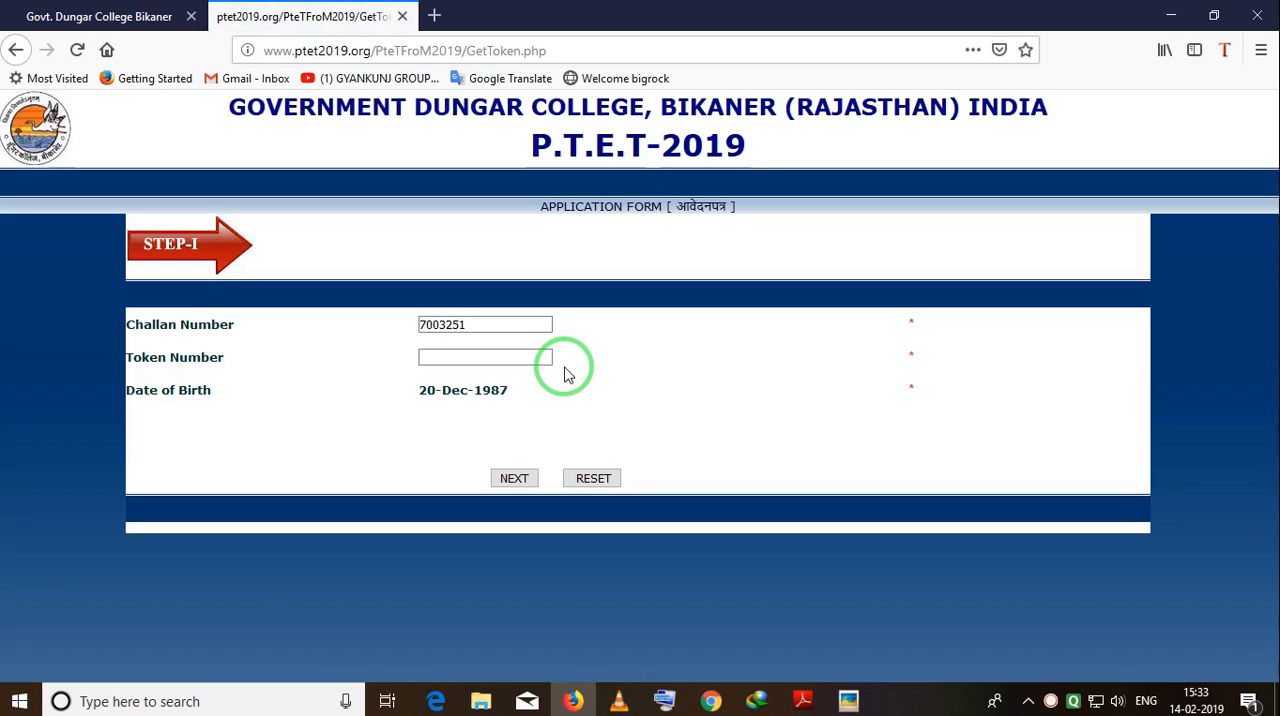
pyautogui.click(458, 361)
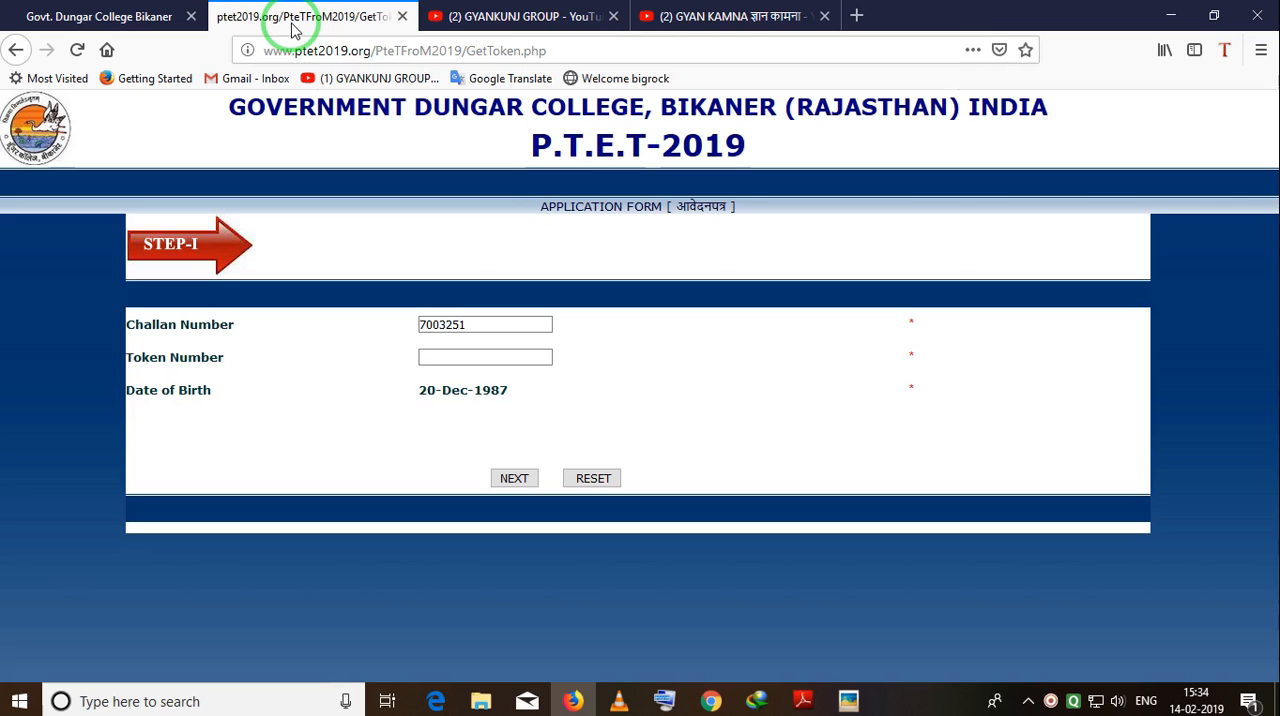
# Switch to YouTube and look through the videos on the GYANKUNJ GROUP and GYAN KAMNA channel pages.
pyautogui.click(478, 18)
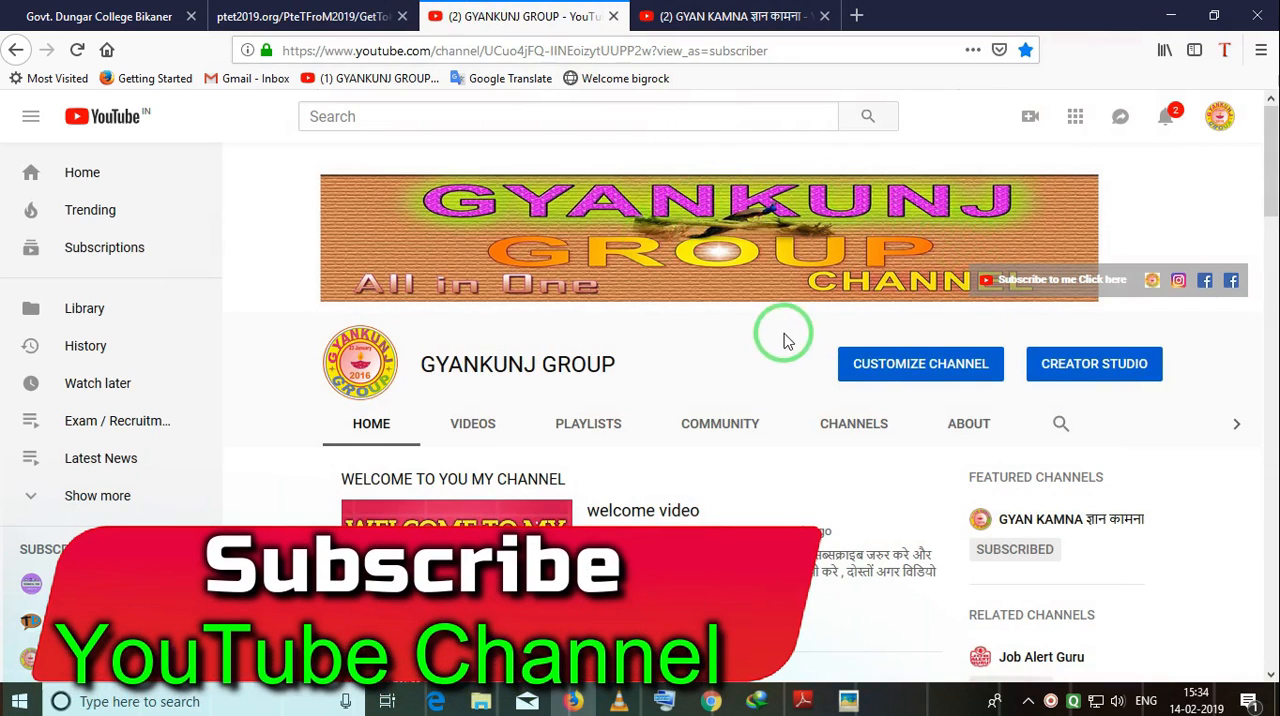
pyautogui.scroll(-4, 704, 313)
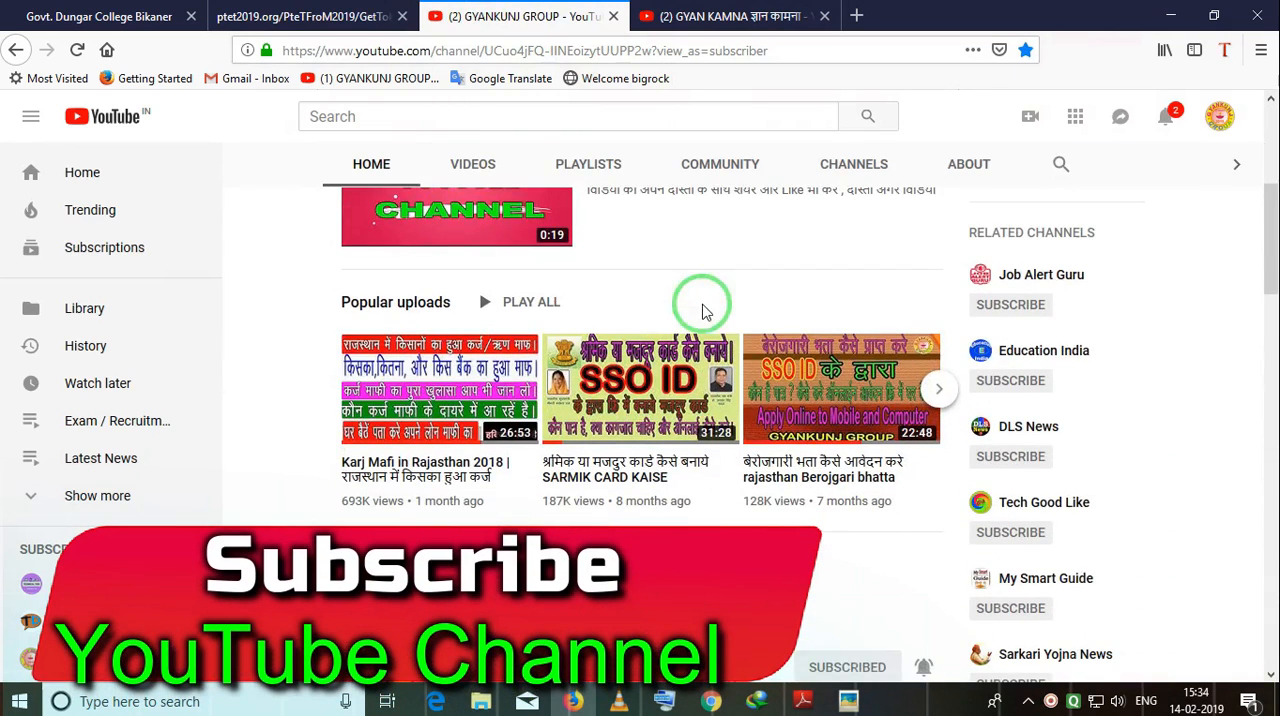
pyautogui.scroll(-10, 820, 412)
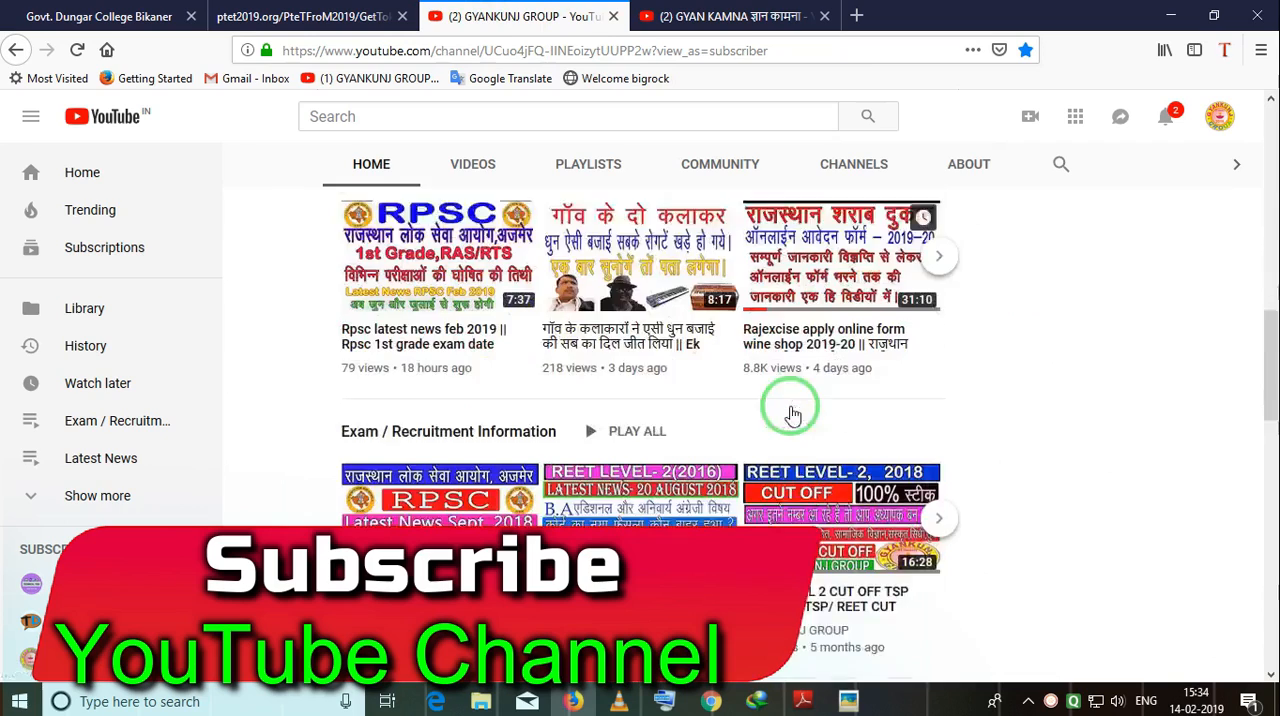
pyautogui.scroll(1, 680, 390)
pyautogui.scroll(-3, 877, 306)
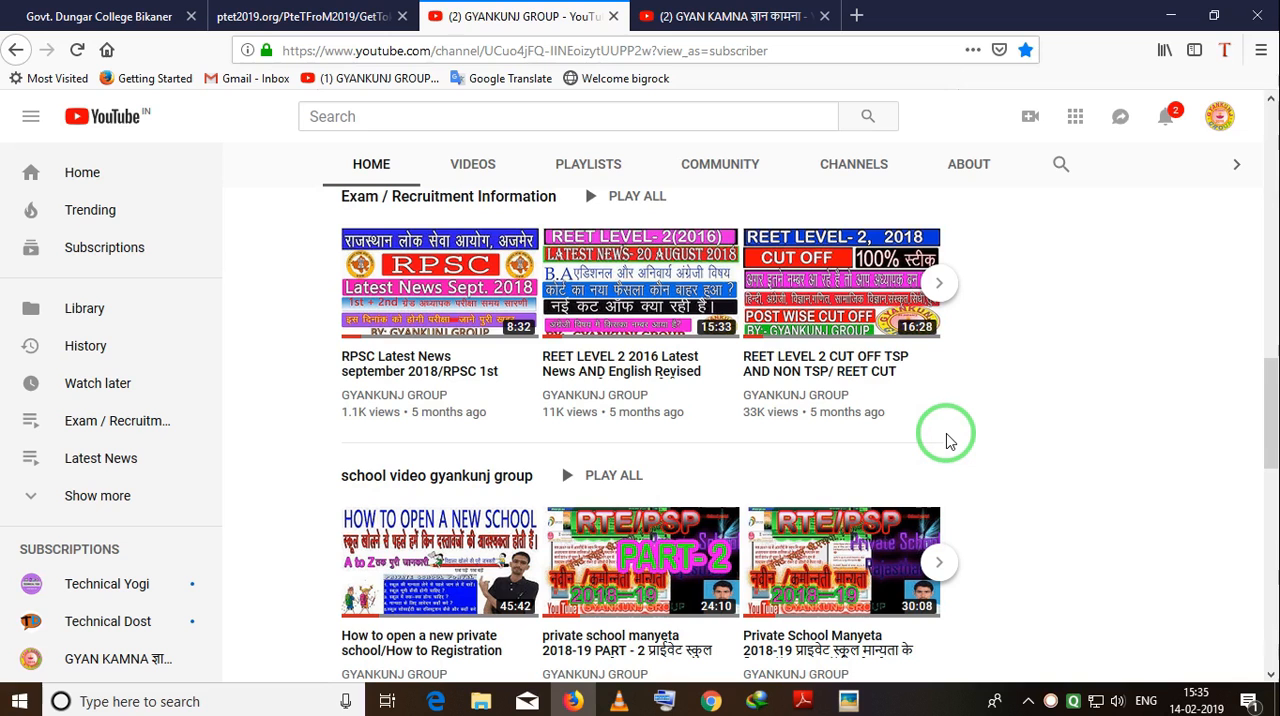
pyautogui.scroll(4, 948, 441)
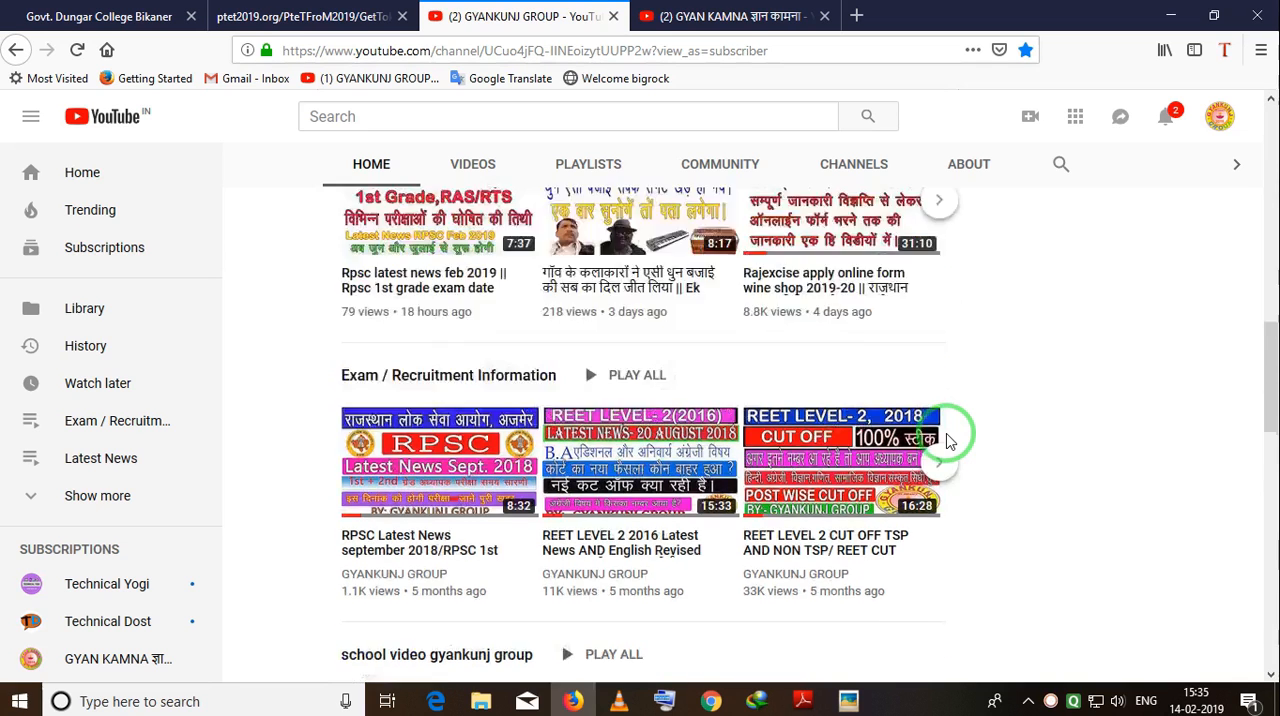
pyautogui.click(690, 14)
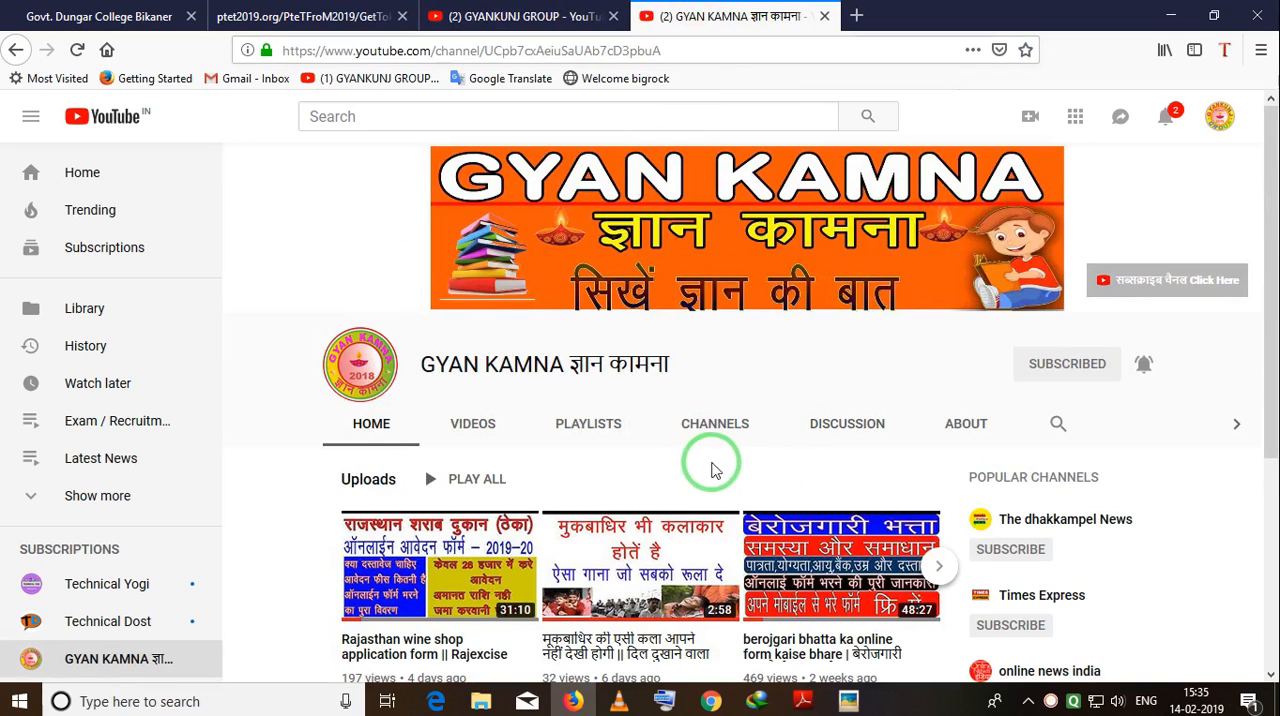
pyautogui.scroll(-3, 726, 460)
pyautogui.scroll(-1, 737, 478)
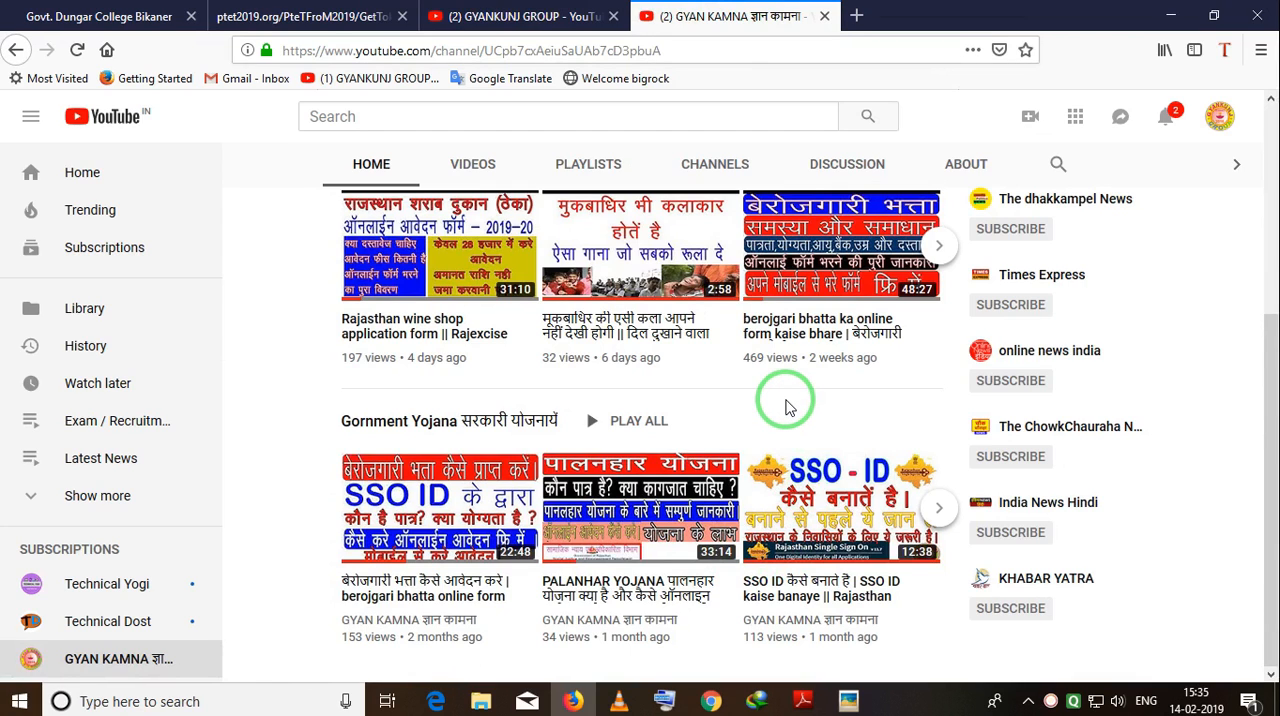
# Switch back to the application website and return from the token page to the P.T.E.T-2019 examination welcome page.
pyautogui.click(303, 22)
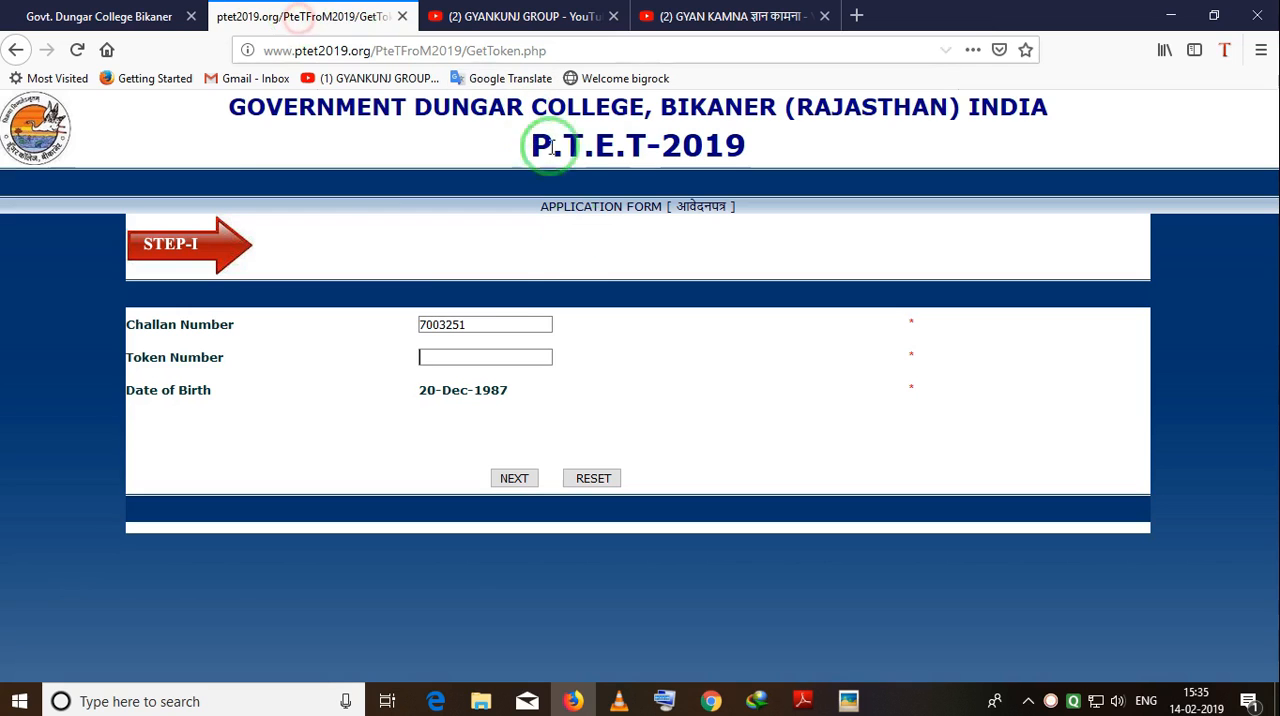
pyautogui.rightClick(15, 50)
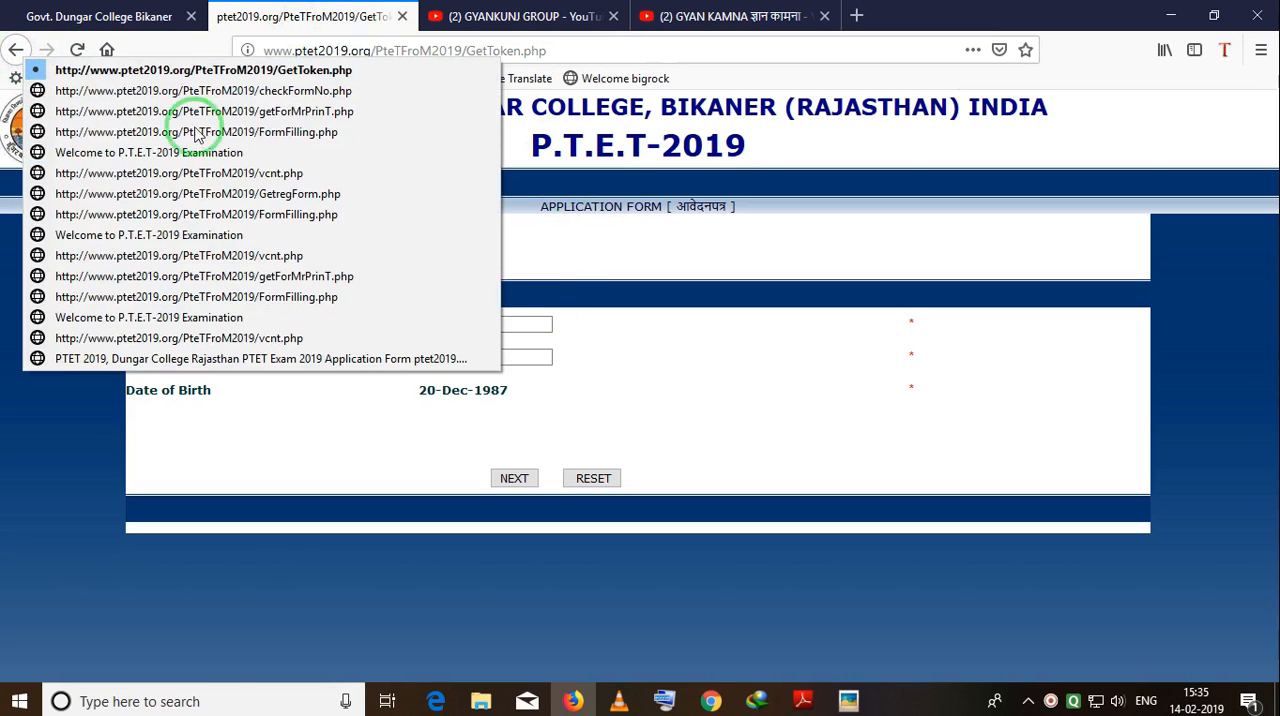
pyautogui.click(214, 156)
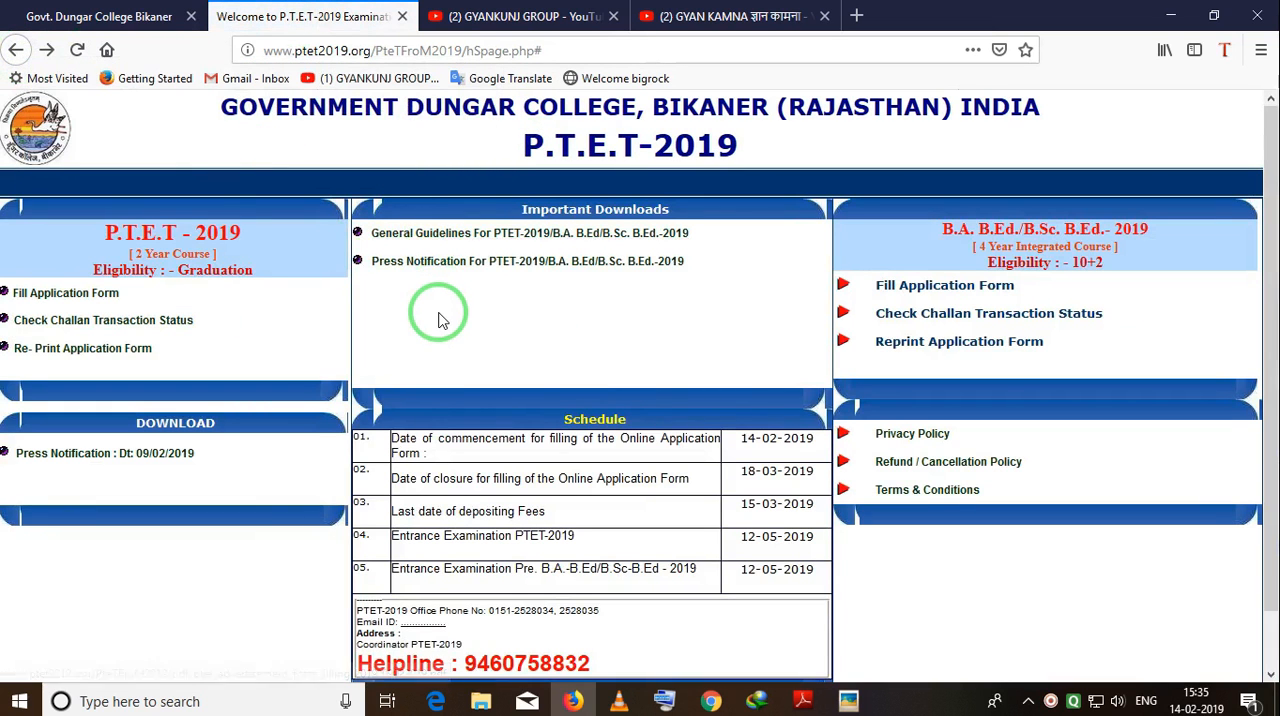